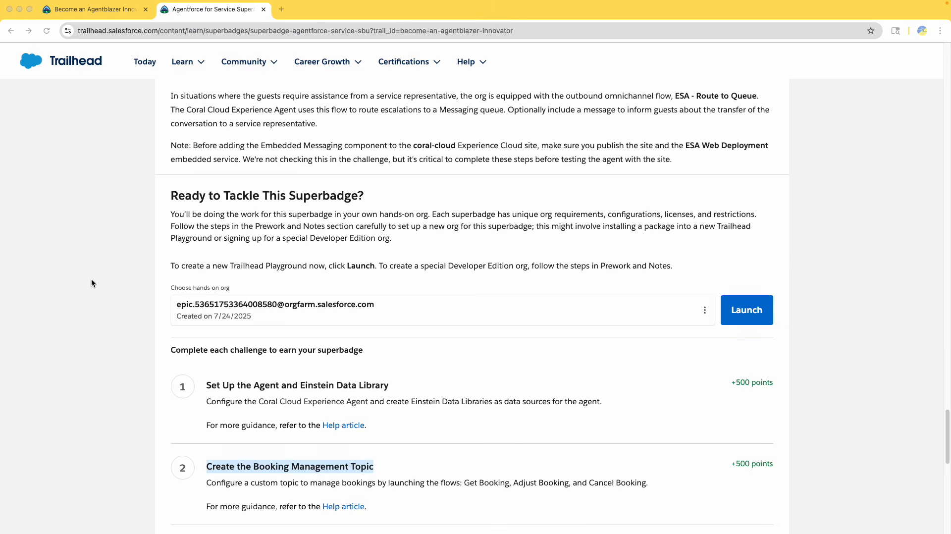
# Step: Find the Add Standard Topics challenge on the superbadge page and launch the hands-on org
pyautogui.scroll(-3, 91, 283)
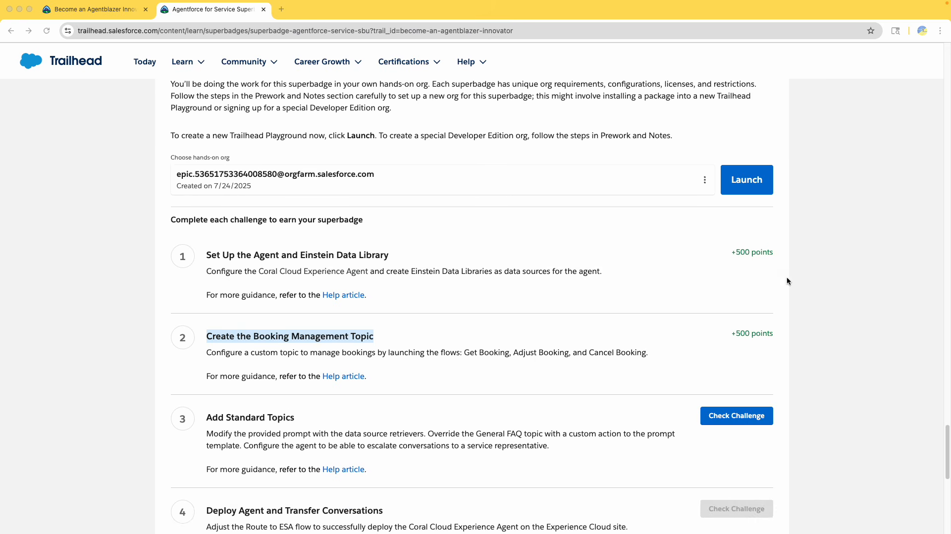
pyautogui.click(735, 252)
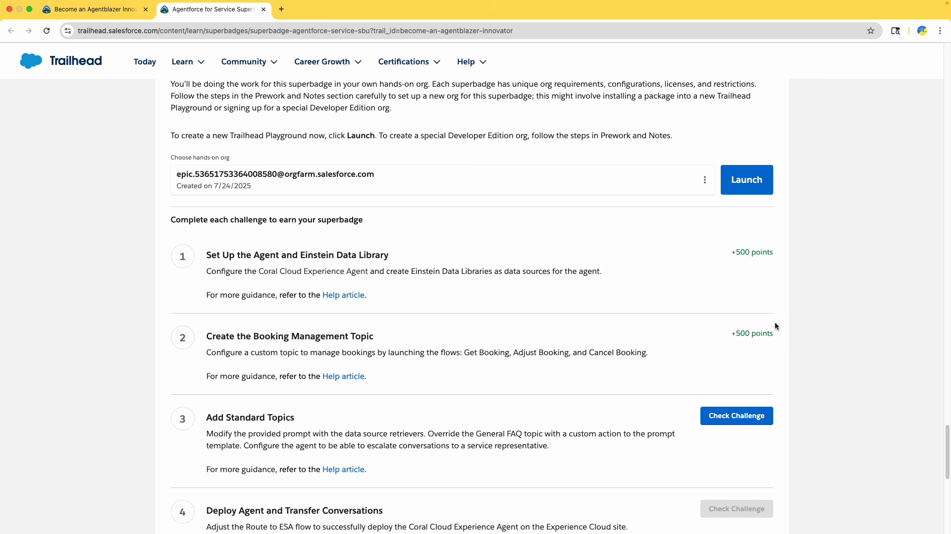
pyautogui.moveTo(221, 426); pyautogui.dragTo(352, 430)
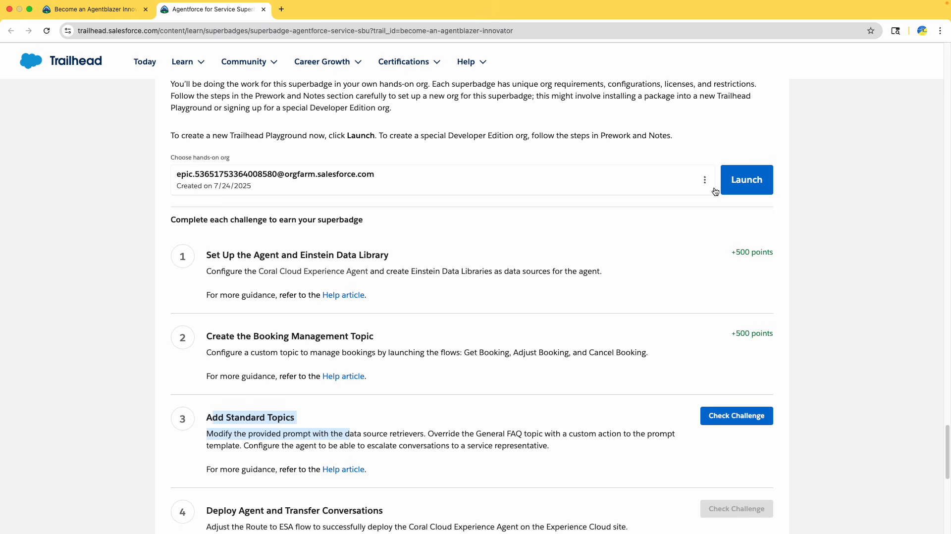
pyautogui.click(730, 181)
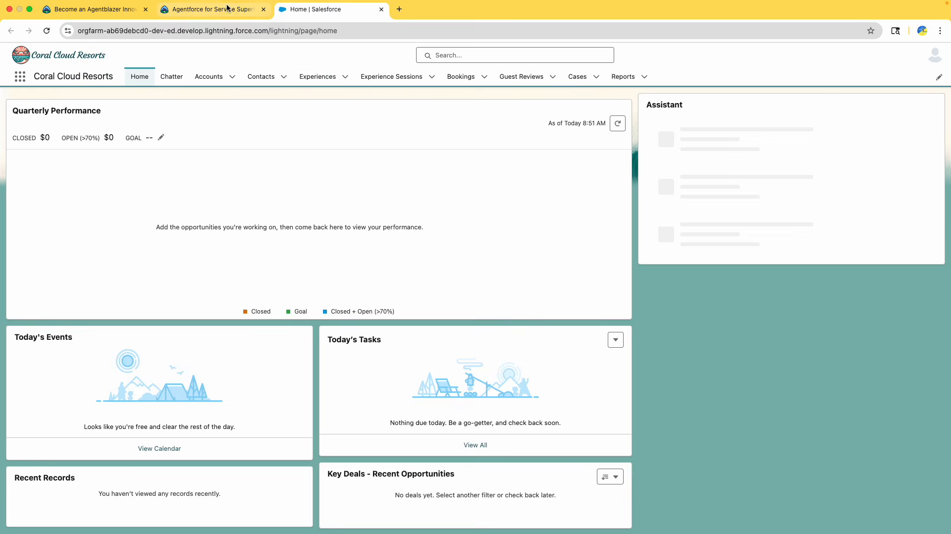
# Step: Examine the superbadge requirements for adding the General FAQ and Escalation topics to the Coral Cloud Experience Agent
pyautogui.click(228, 9)
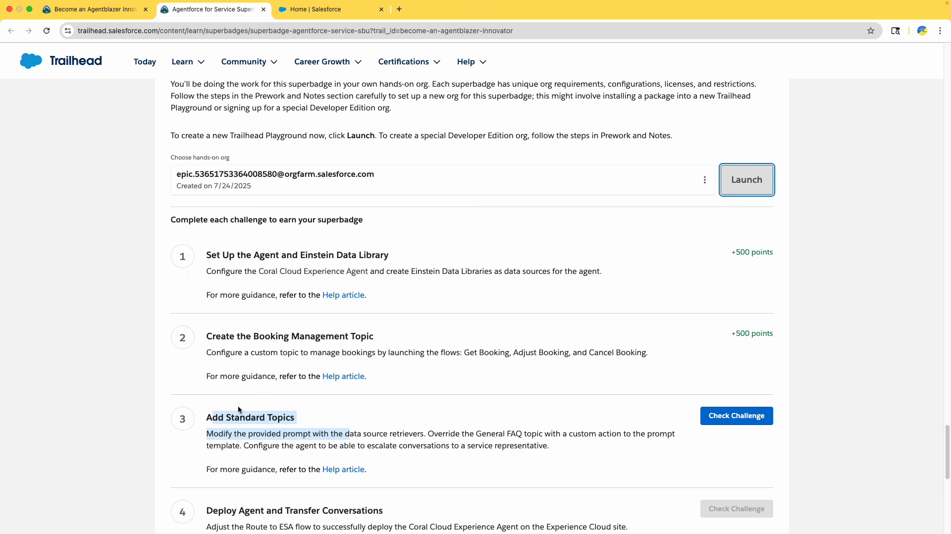
pyautogui.click(229, 418)
pyautogui.scroll(2, 224, 408)
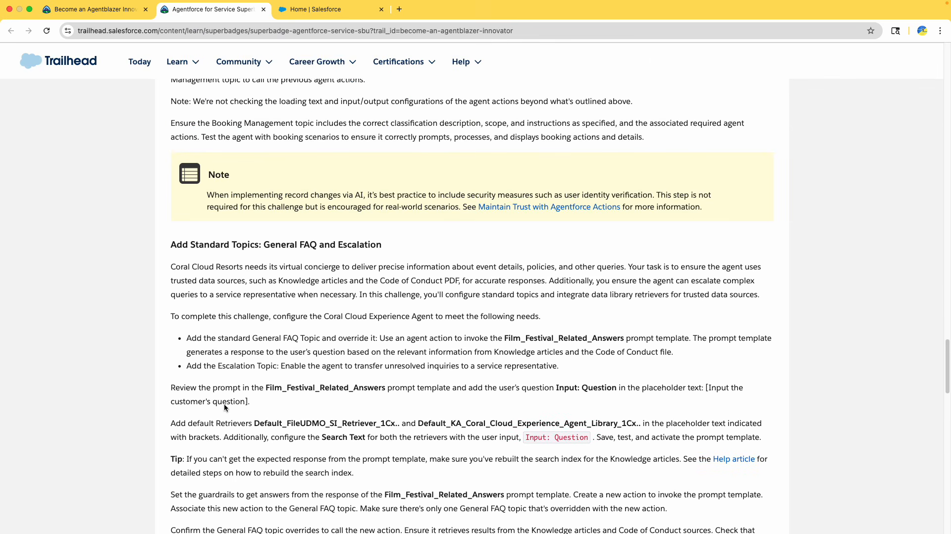
pyautogui.scroll(-1, 183, 232)
pyautogui.moveTo(170, 239); pyautogui.dragTo(392, 246)
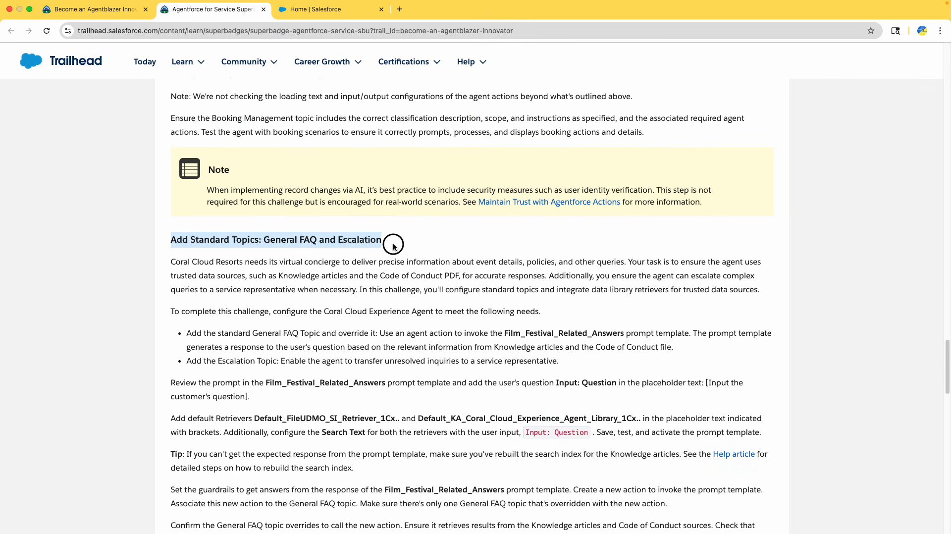
pyautogui.click(285, 244)
pyautogui.moveTo(263, 240); pyautogui.dragTo(421, 244)
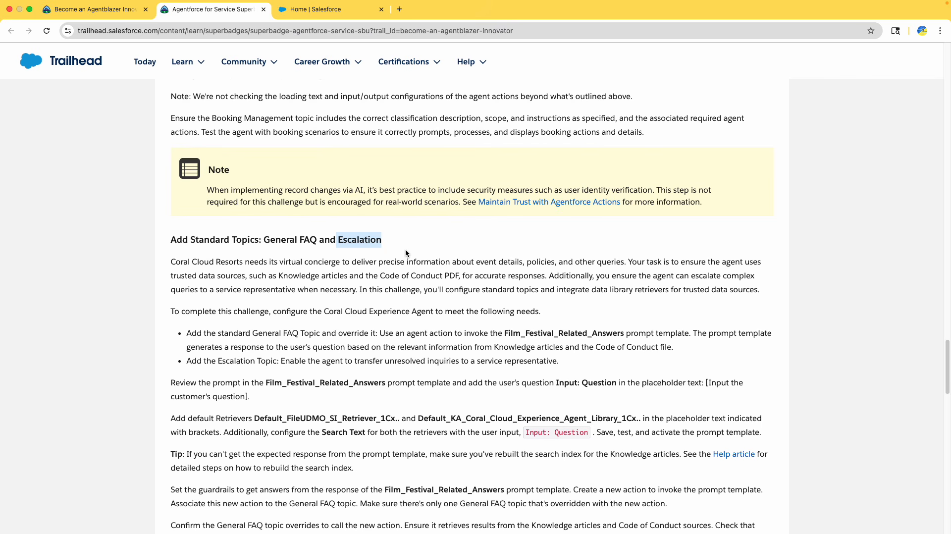
pyautogui.scroll(2, 372, 269)
pyautogui.scroll(2, 373, 269)
pyautogui.scroll(-5, 373, 268)
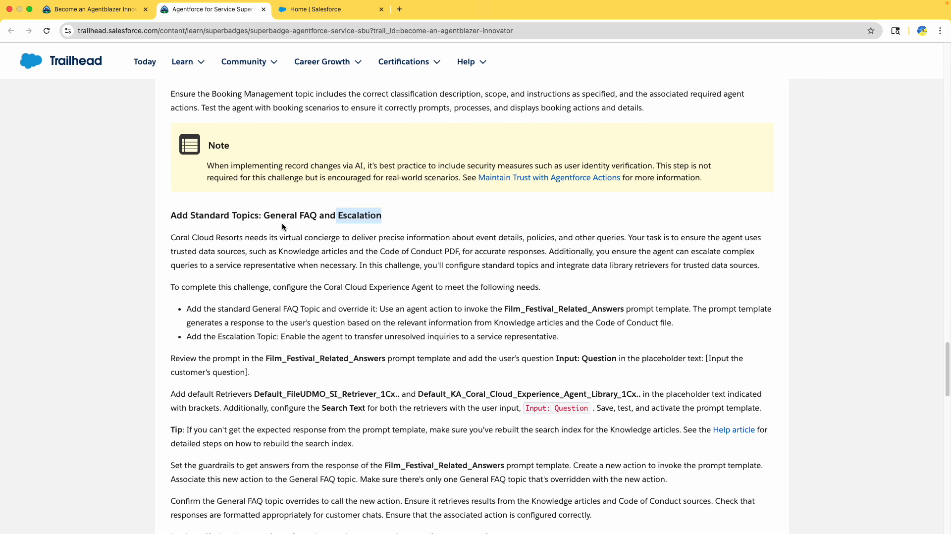
pyautogui.doubleClick(268, 215)
pyautogui.moveTo(204, 239); pyautogui.dragTo(255, 353)
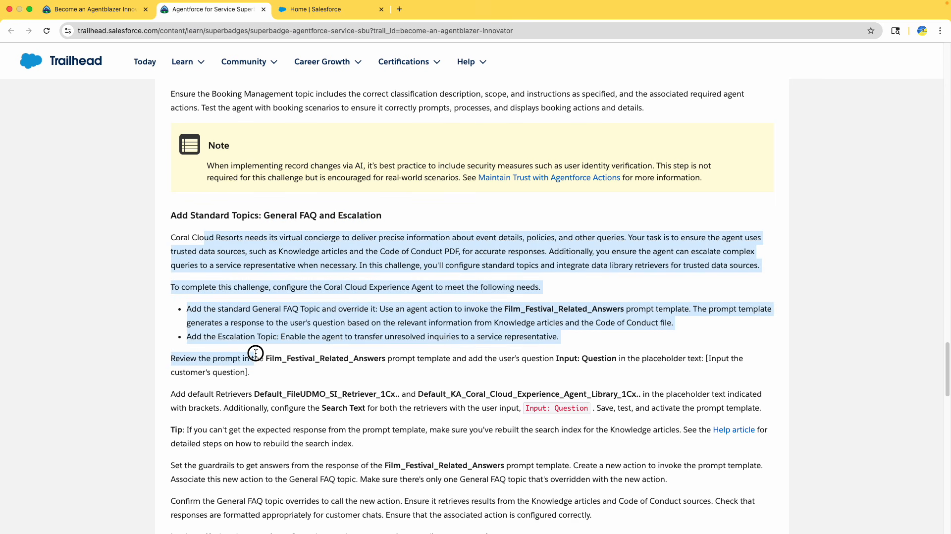
pyautogui.click(309, 280)
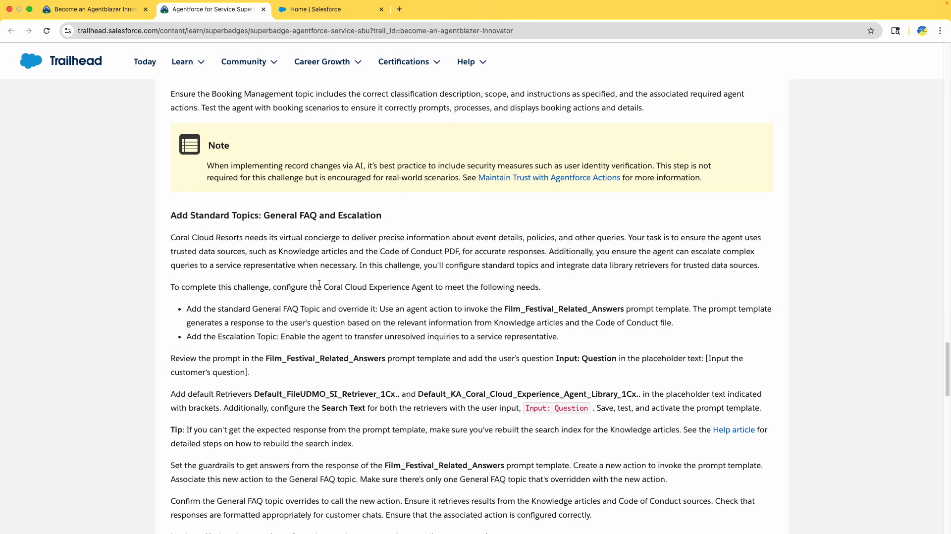
pyautogui.scroll(-1, 299, 267)
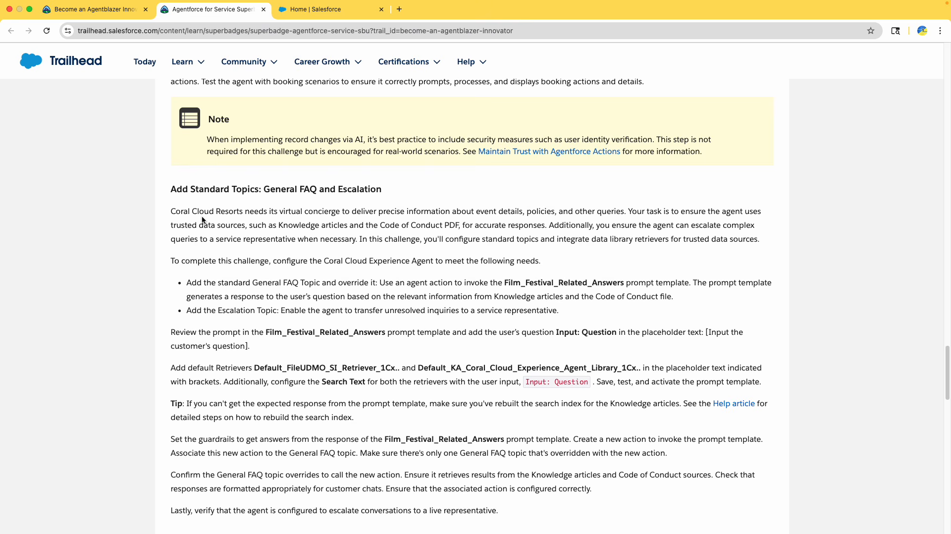
pyautogui.moveTo(264, 189); pyautogui.dragTo(409, 191)
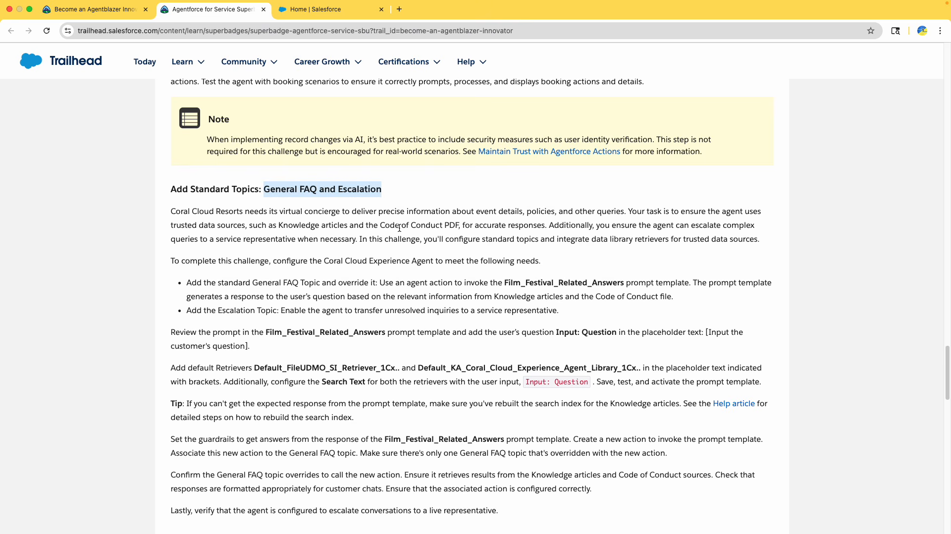
pyautogui.scroll(-1, 367, 243)
pyautogui.moveTo(194, 221); pyautogui.dragTo(515, 230)
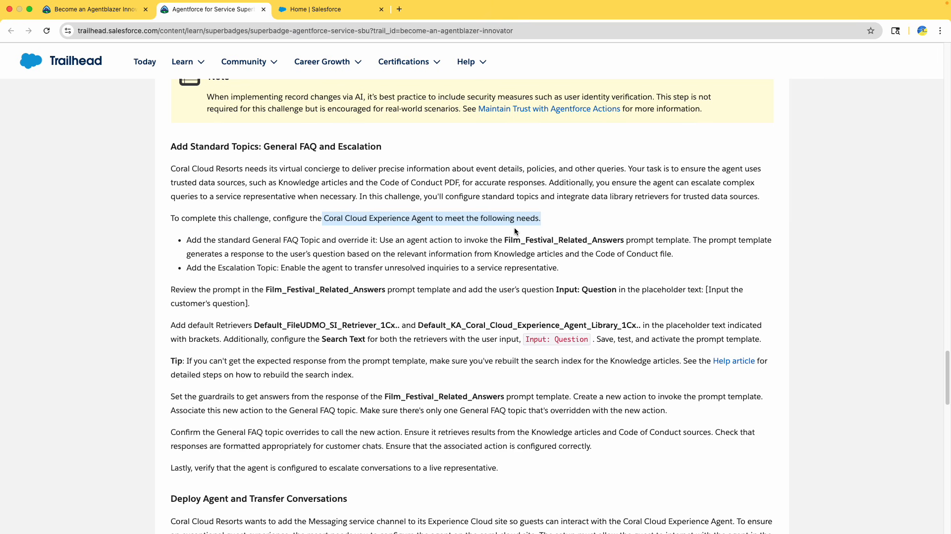
pyautogui.click(483, 233)
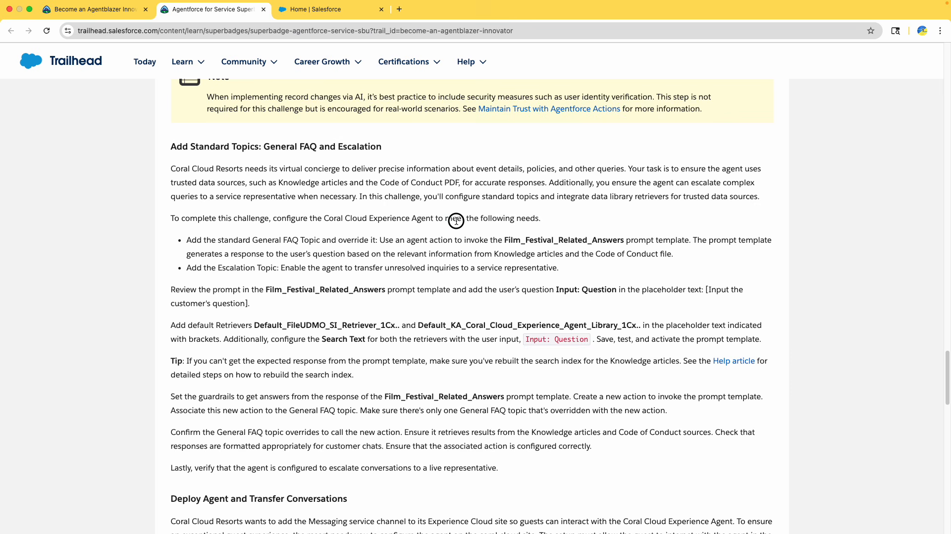
pyautogui.moveTo(452, 219); pyautogui.dragTo(569, 222)
pyautogui.moveTo(321, 218); pyautogui.dragTo(436, 218)
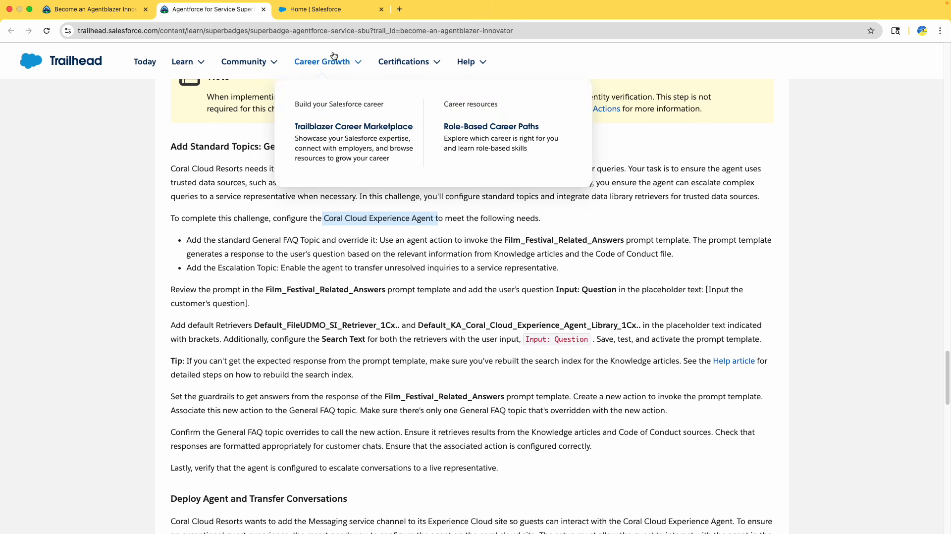
# Step: Switch to the launched Salesforce org, open its Setup, and close the org's home page
pyautogui.click(296, 11)
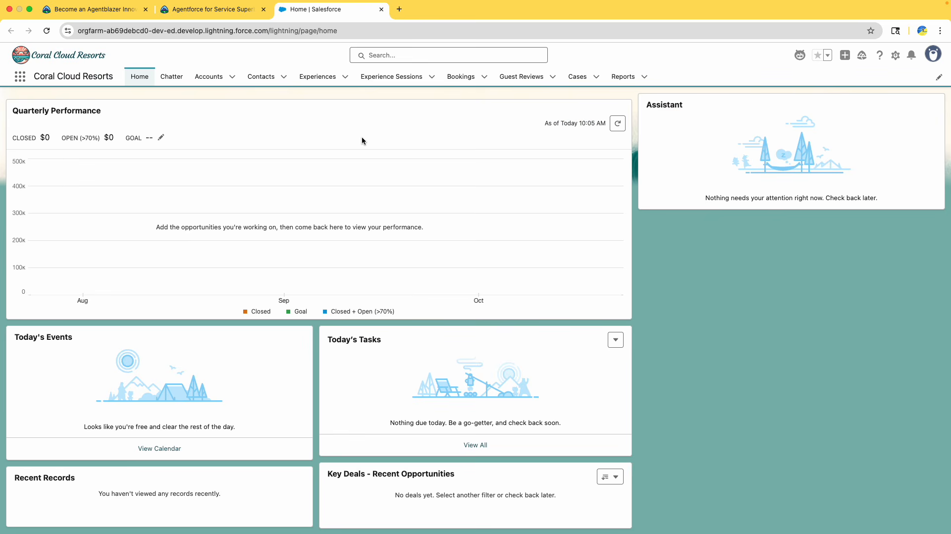
pyautogui.click(895, 55)
pyautogui.click(825, 89)
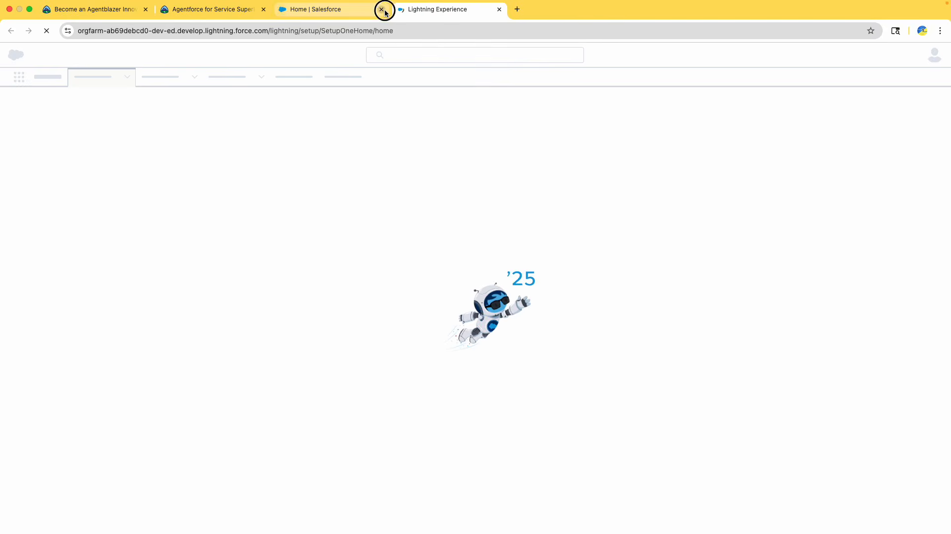
pyautogui.click(381, 10)
# Step: Find Einstein Setup in the org's Setup and check whether Einstein is turned on
pyautogui.click(72, 104)
pyautogui.write('einstein s')
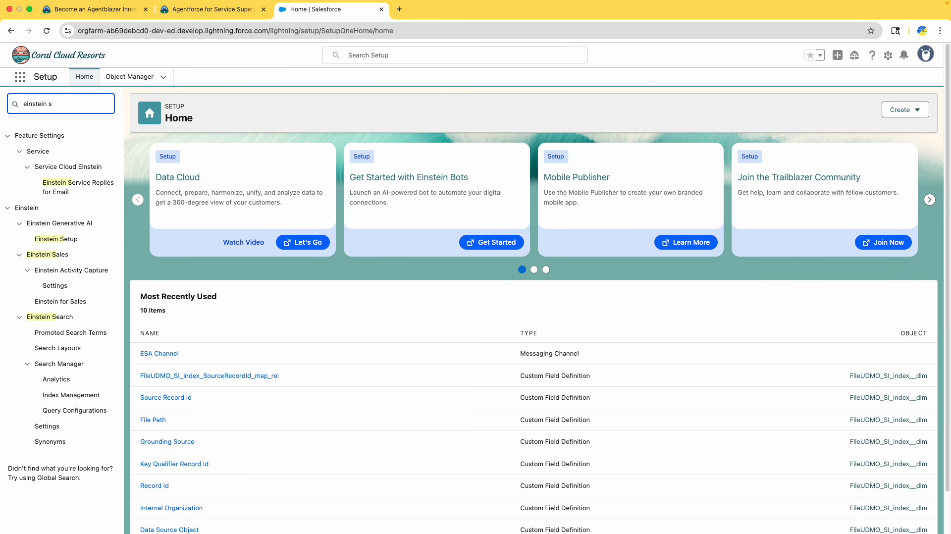
pyautogui.write('et')
pyautogui.click(57, 167)
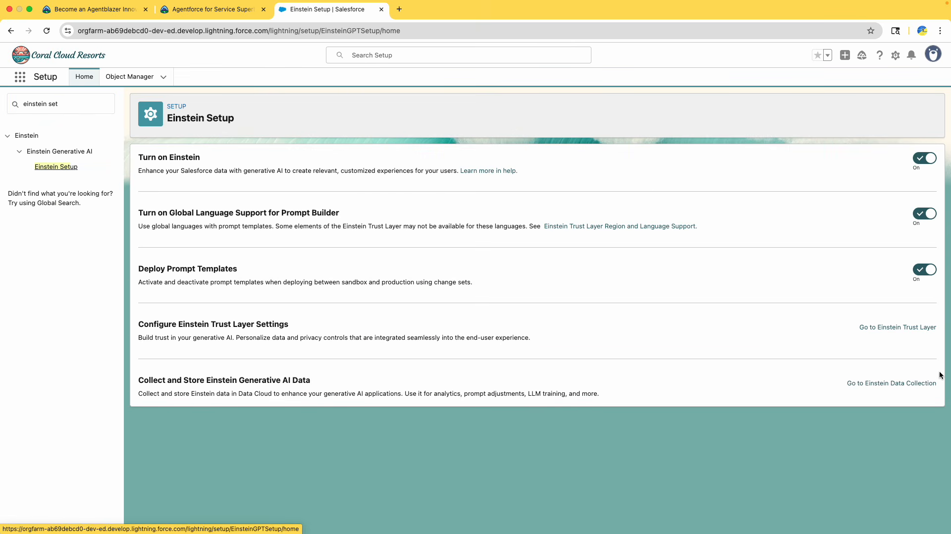
# Step: Find and open the Agentforce Agents page in Setup
pyautogui.doubleClick(84, 105)
pyautogui.press('super+a')
pyautogui.write('agentforce ac')
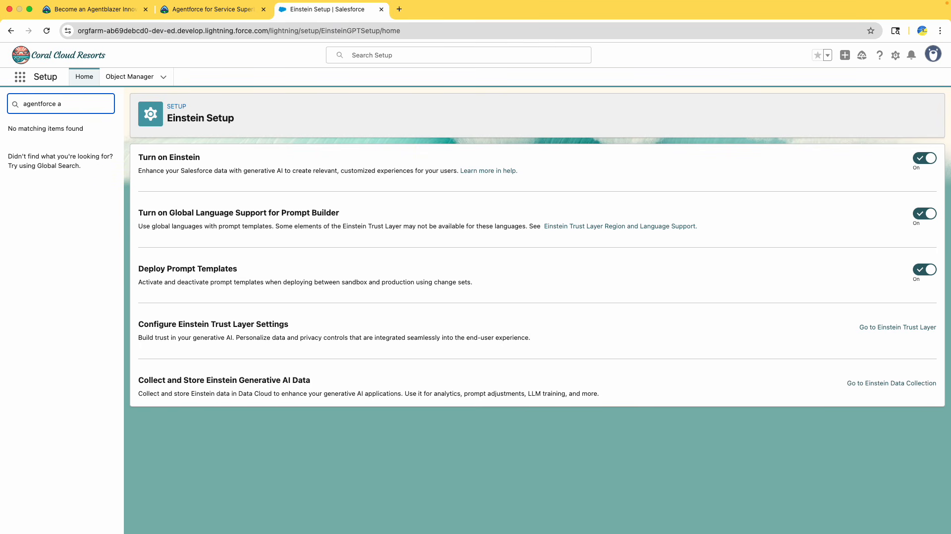
pyautogui.press('BackSpace')
pyautogui.write('ge')
pyautogui.click(70, 182)
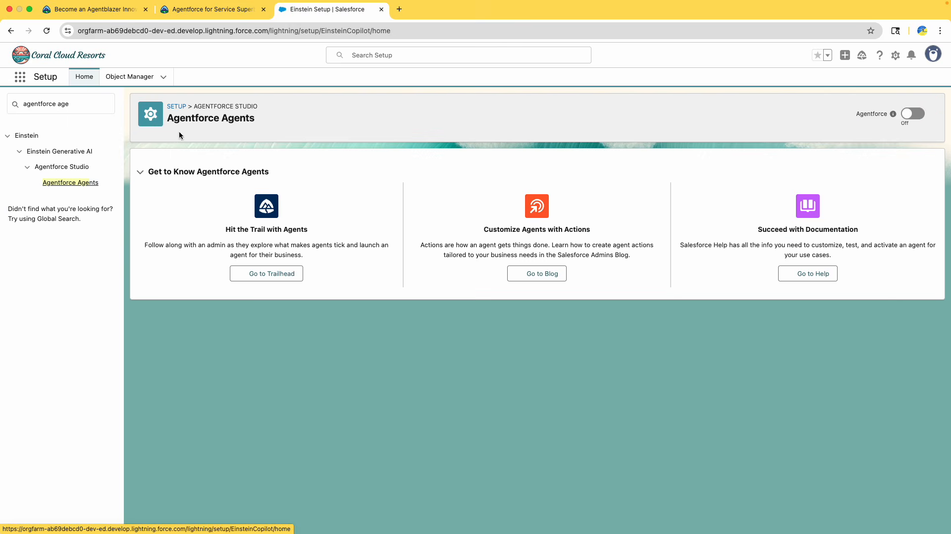
# Step: Open the Coral Cloud Experience Agent's details in a separate browser tab and open the agent in Agentforce Builder
pyautogui.click(213, 9)
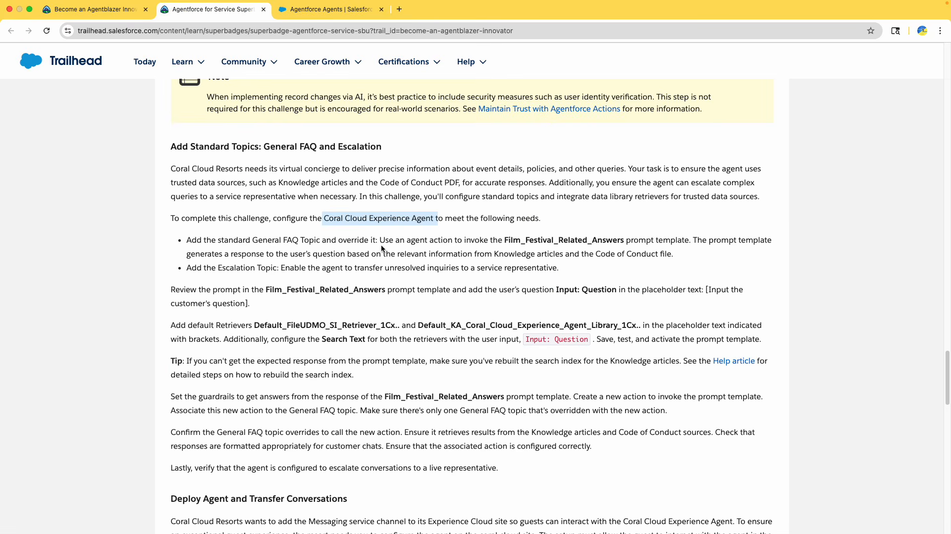
pyautogui.click(320, 14)
pyautogui.click(194, 436)
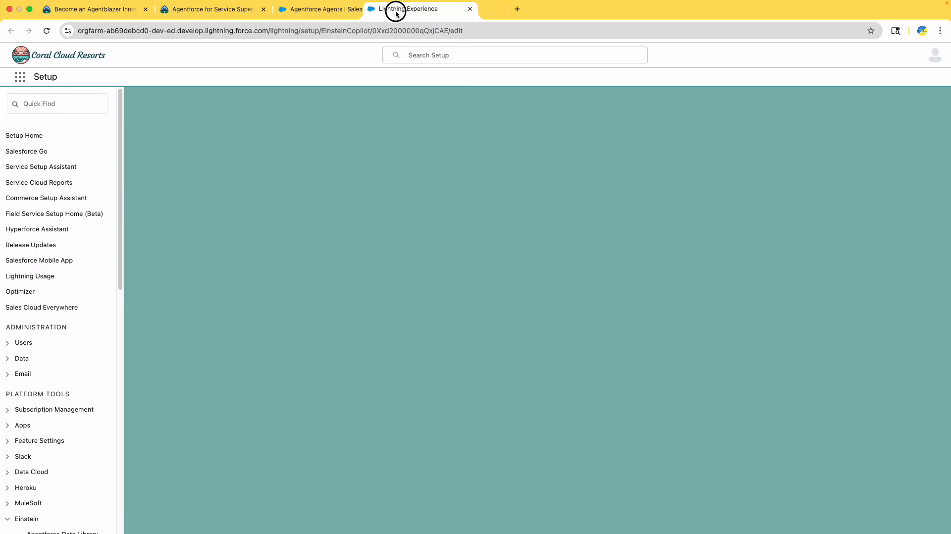
pyautogui.moveTo(396, 13); pyautogui.dragTo(329, 9)
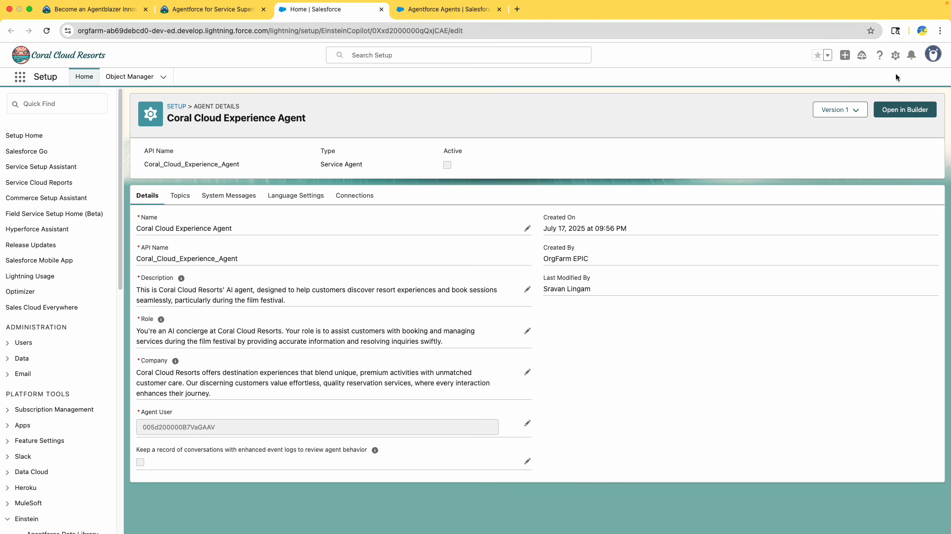
pyautogui.click(905, 109)
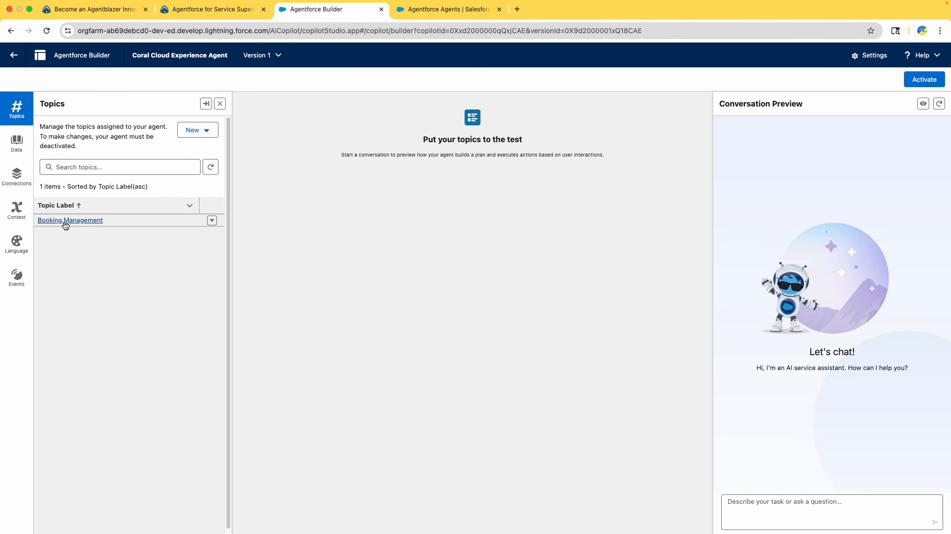
# Step: Check the Trailhead requirement on adding and overriding the standard General FAQ topic, and return to Agentforce Builder
pyautogui.click(198, 10)
pyautogui.moveTo(193, 61)
pyautogui.scroll(-1, 439, 214)
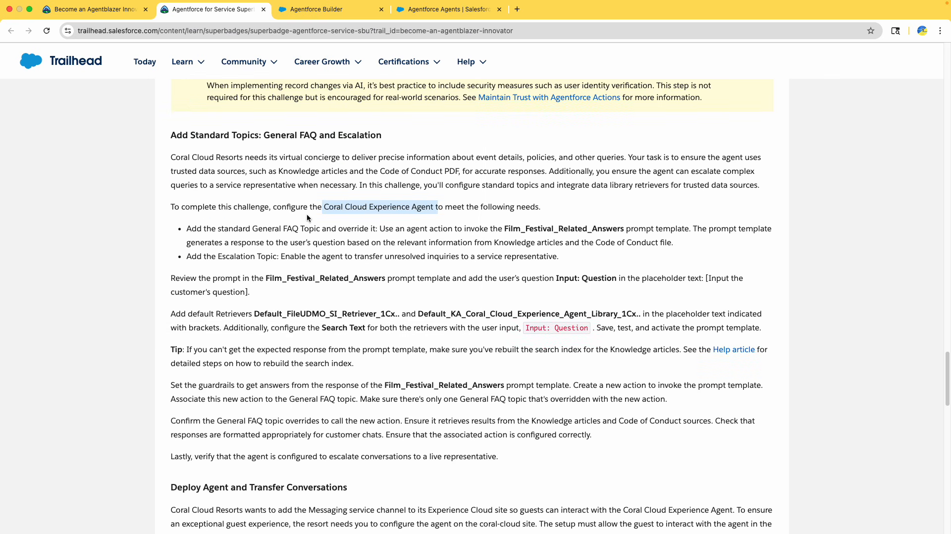
pyautogui.moveTo(188, 229); pyautogui.dragTo(320, 229)
pyautogui.doubleClick(234, 228)
pyautogui.click(294, 11)
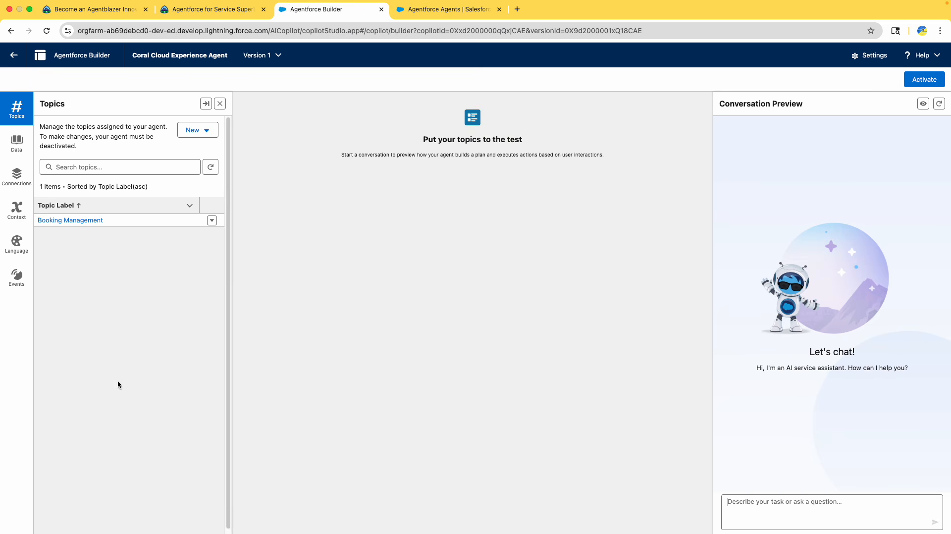
pyautogui.click(194, 130)
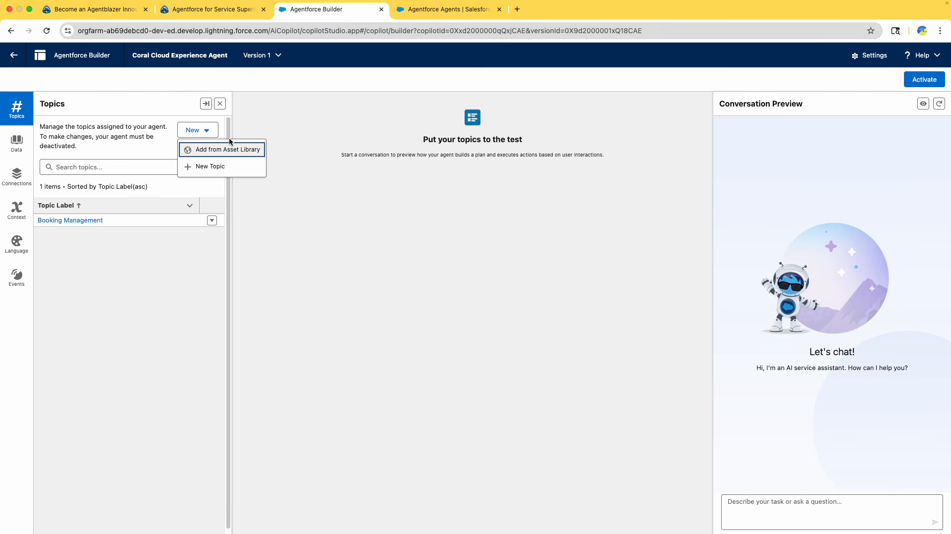
pyautogui.click(227, 167)
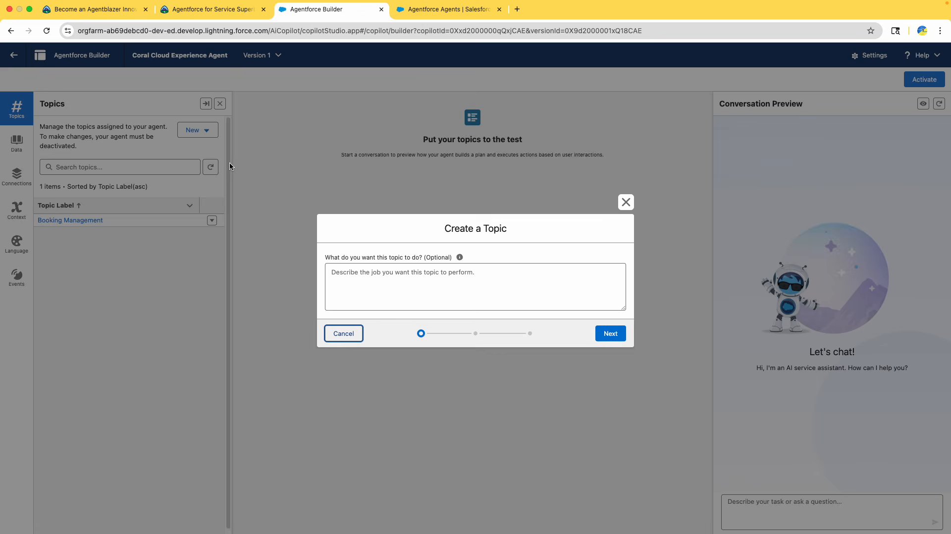
pyautogui.click(350, 338)
# Step: Add the standard General FAQ topic from the asset library to the Coral Cloud Experience Agent
pyautogui.click(199, 131)
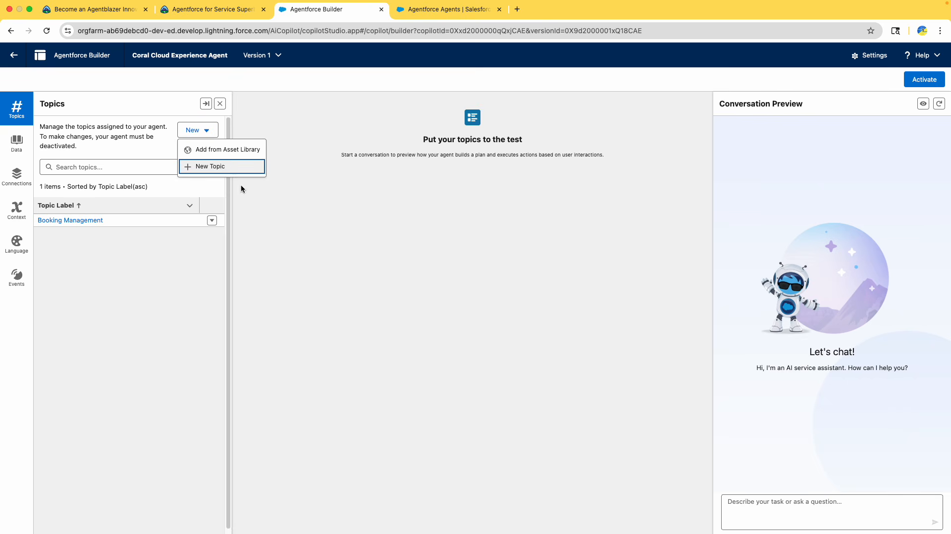
pyautogui.click(222, 149)
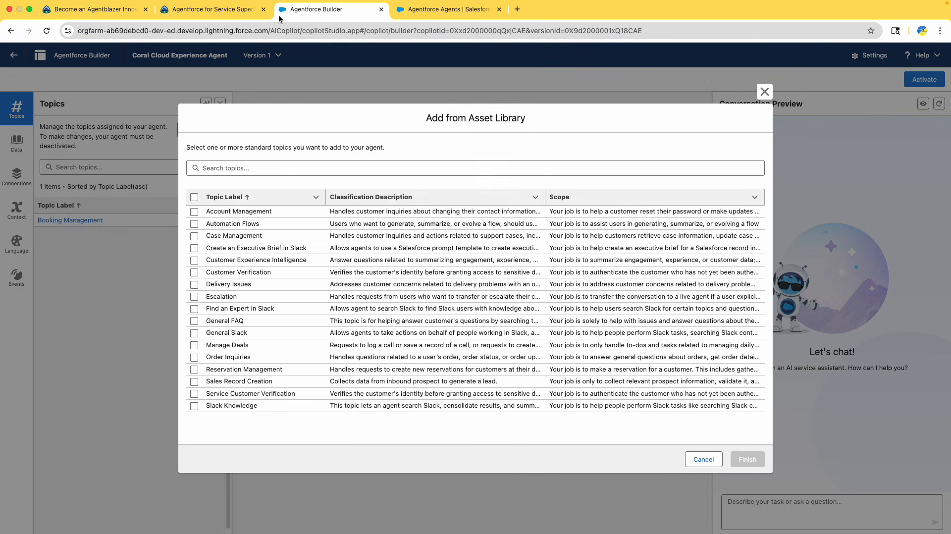
pyautogui.click(217, 10)
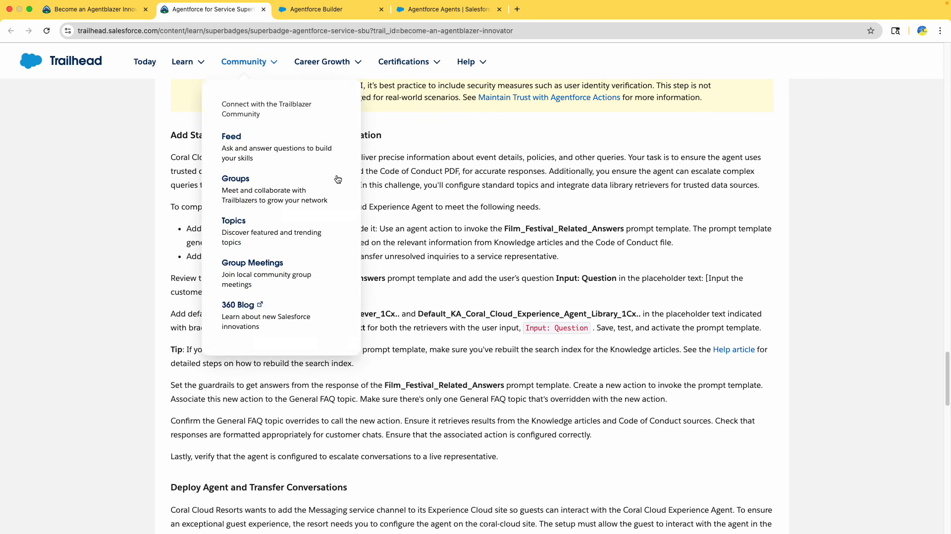
pyautogui.click(307, 7)
pyautogui.click(240, 168)
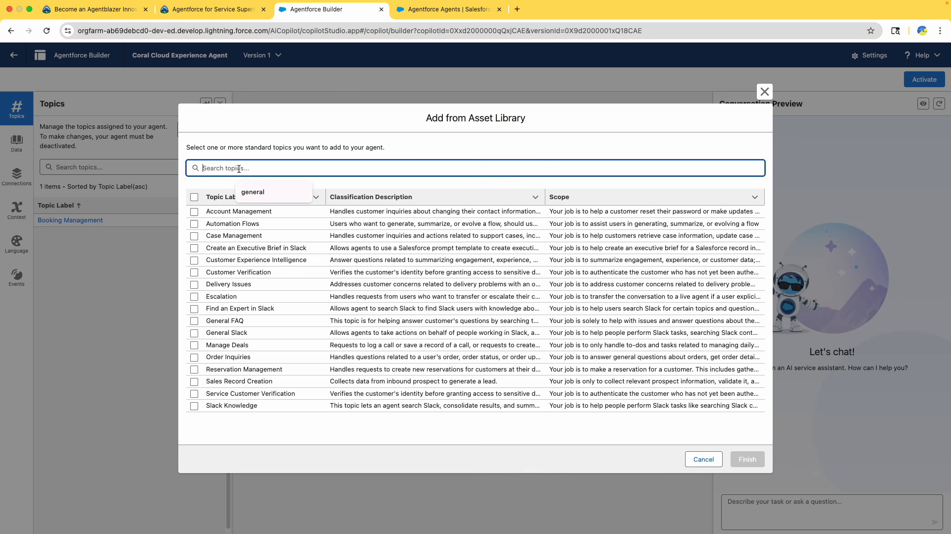
pyautogui.write('gene')
pyautogui.click(194, 212)
pyautogui.click(751, 459)
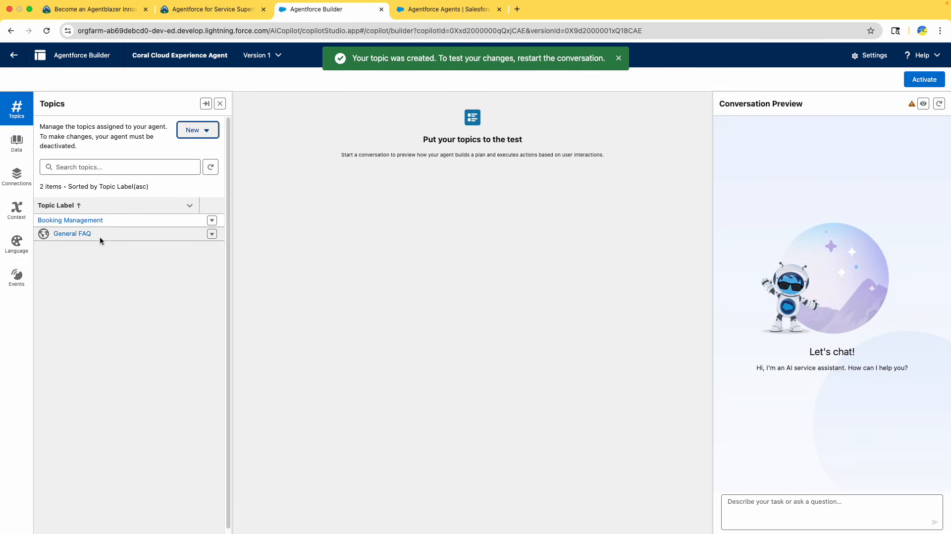
# Step: Check the Trailhead requirement on overriding the General FAQ topic with an agent action, and return to Agentforce Builder
pyautogui.click(215, 9)
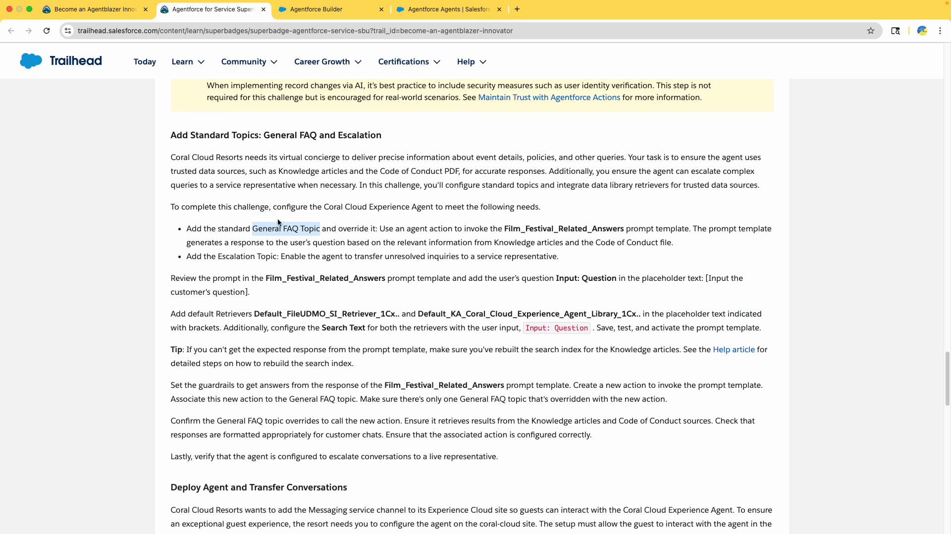
pyautogui.click(366, 227)
pyautogui.moveTo(333, 231); pyautogui.dragTo(191, 230)
pyautogui.click(389, 231)
pyautogui.moveTo(379, 229); pyautogui.dragTo(479, 233)
pyautogui.moveTo(407, 231); pyautogui.dragTo(462, 230)
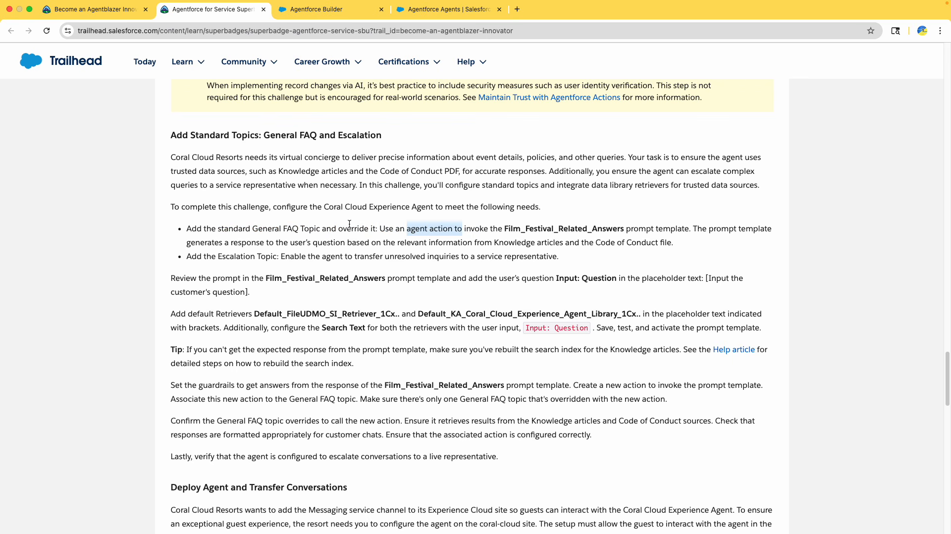
pyautogui.moveTo(195, 228); pyautogui.dragTo(376, 231)
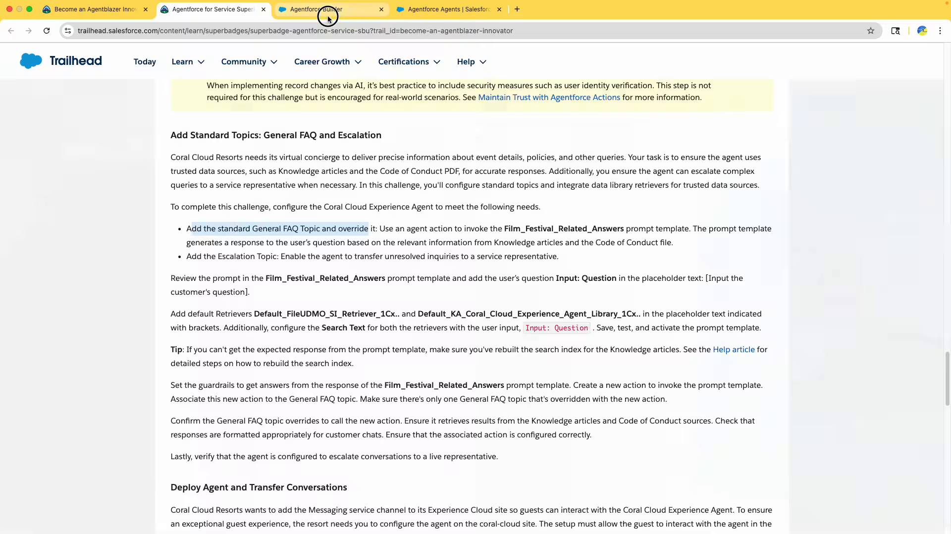
pyautogui.click(312, 10)
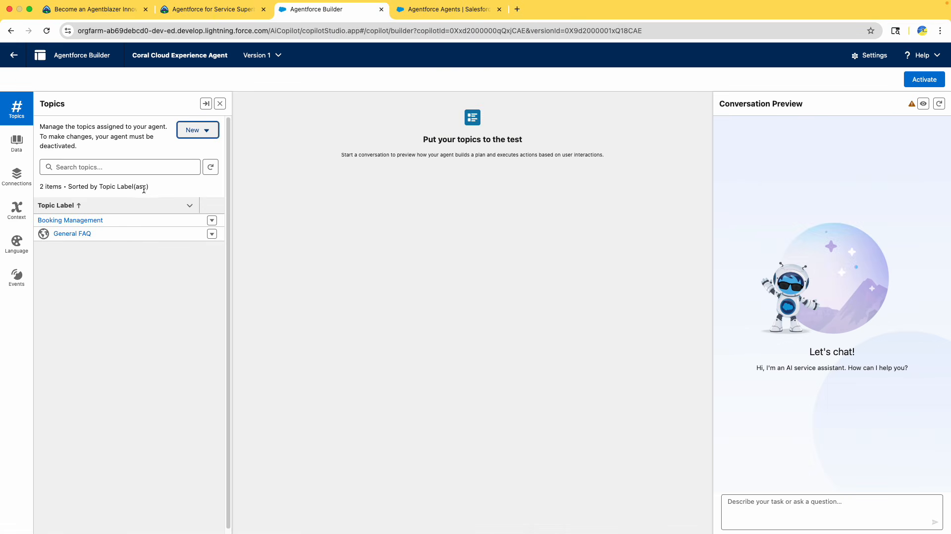
# Step: Review the General FAQ topic's configuration and instructions, and return to the topic list
pyautogui.click(77, 235)
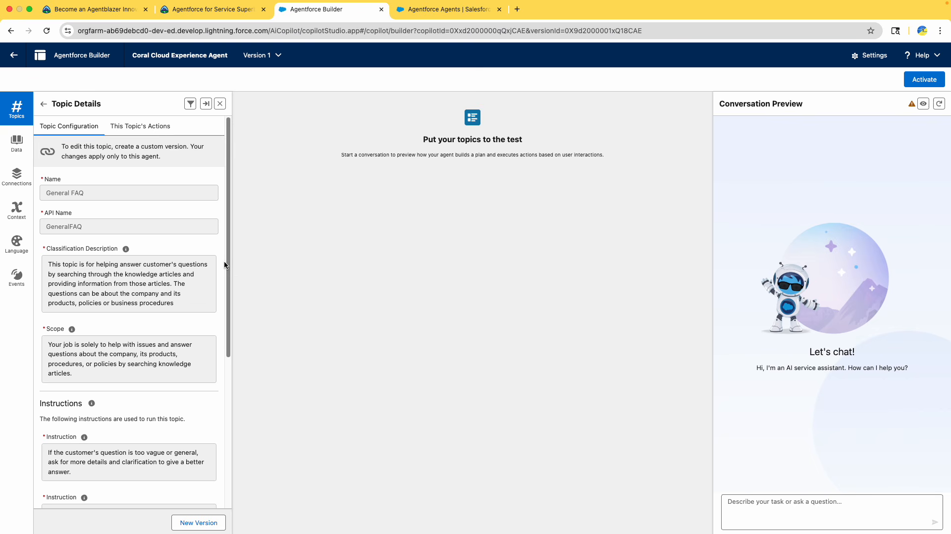
pyautogui.scroll(-5, 224, 260)
pyautogui.scroll(5, 229, 262)
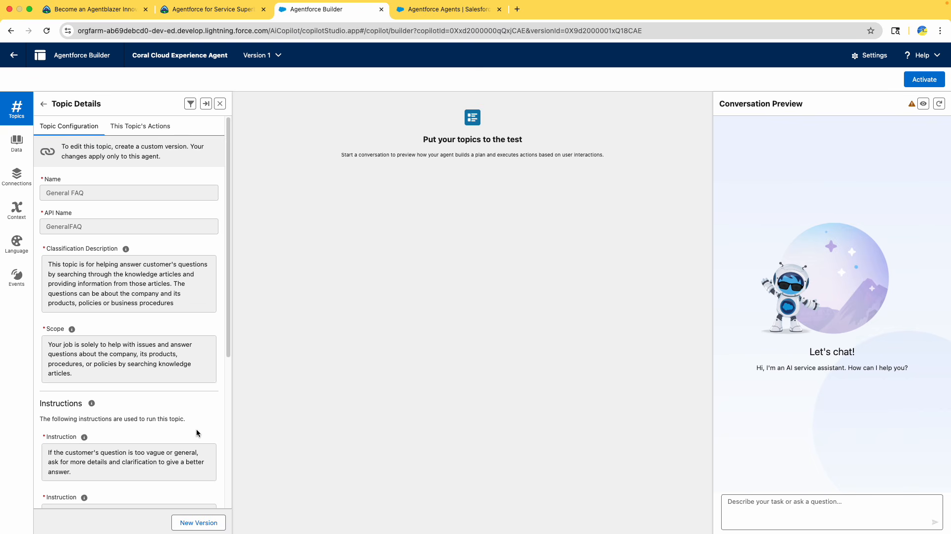
pyautogui.click(43, 104)
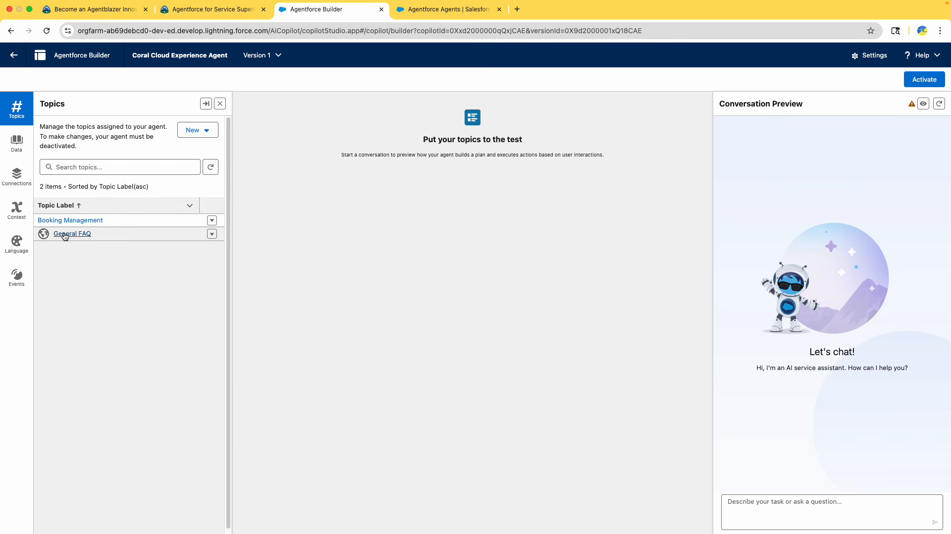
pyautogui.click(65, 234)
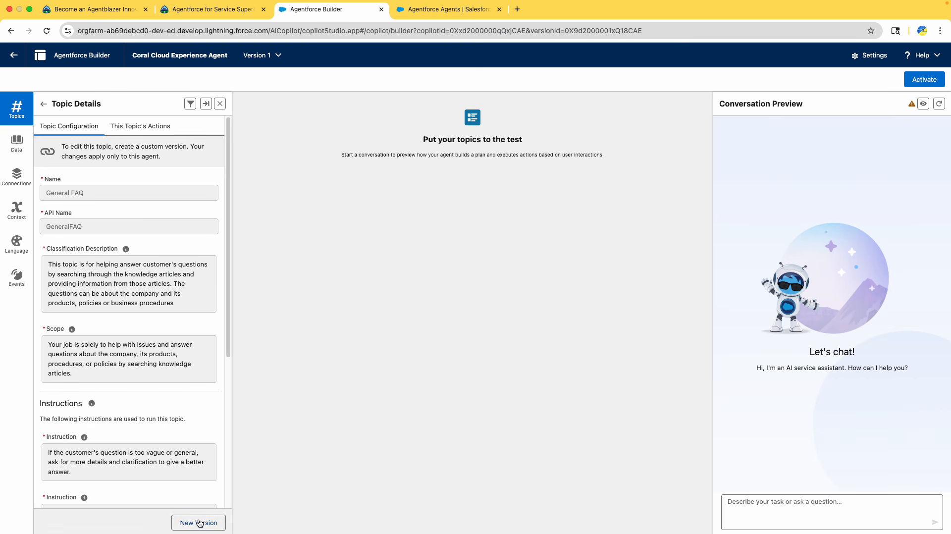
pyautogui.click(198, 525)
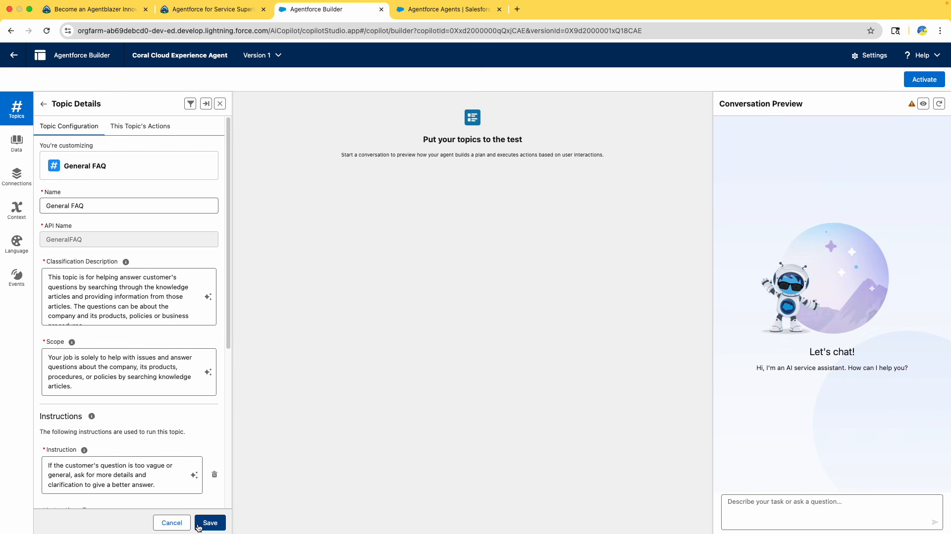
pyautogui.click(145, 126)
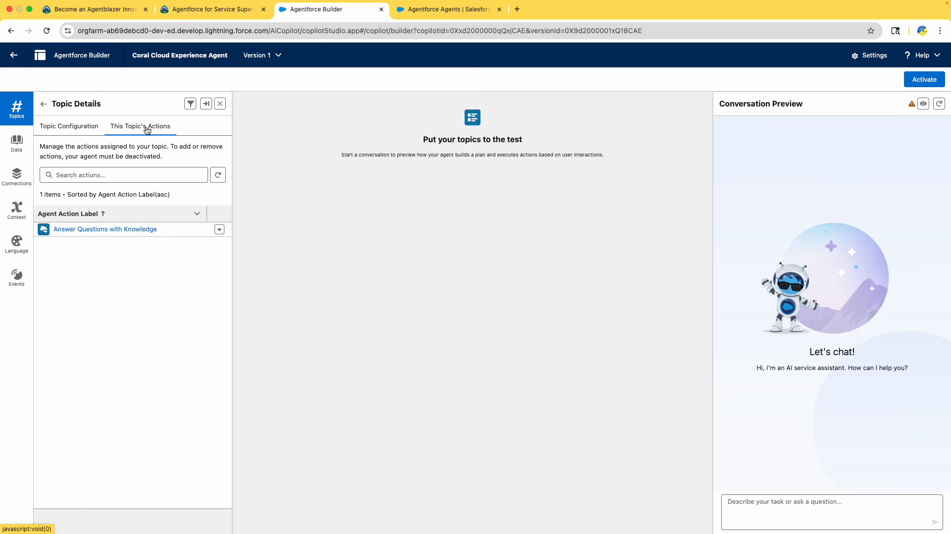
# Step: Read the Trailhead requirement on the agent action, copy the prompt template name Film_Festival_Related_Answers, and return to Agentforce Builder
pyautogui.click(208, 19)
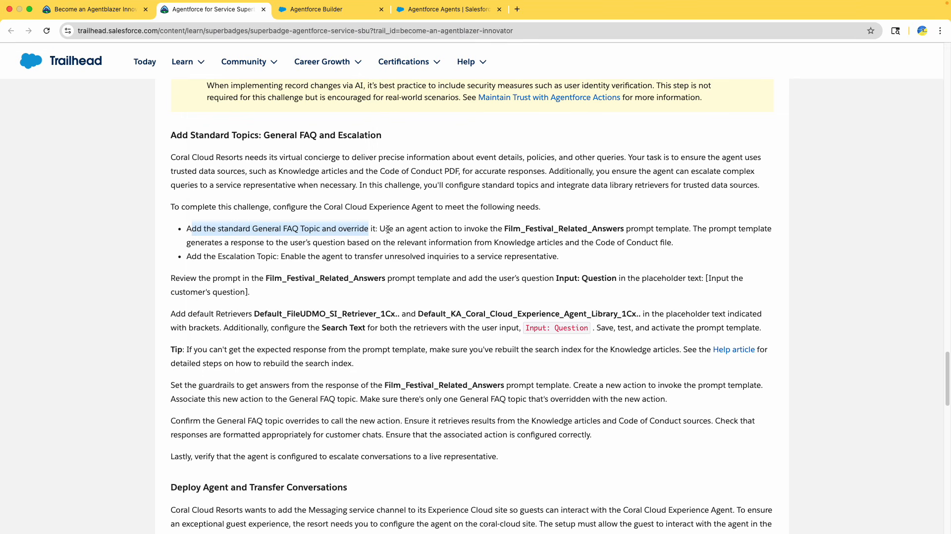
pyautogui.click(404, 229)
pyautogui.moveTo(405, 229); pyautogui.dragTo(445, 228)
pyautogui.click(381, 228)
pyautogui.moveTo(381, 229); pyautogui.dragTo(417, 230)
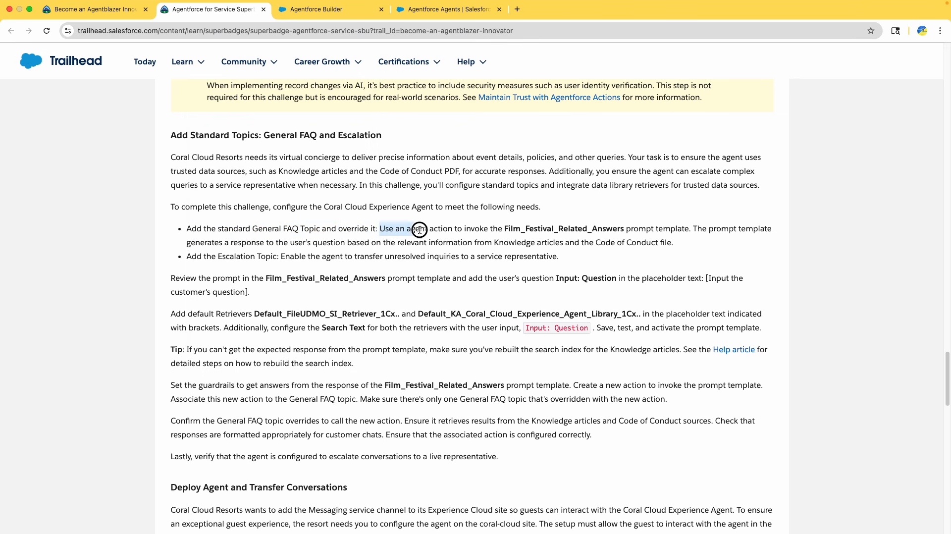
pyautogui.click(447, 230)
pyautogui.doubleClick(477, 230)
pyautogui.moveTo(501, 229); pyautogui.dragTo(625, 229)
pyautogui.press('super+c')
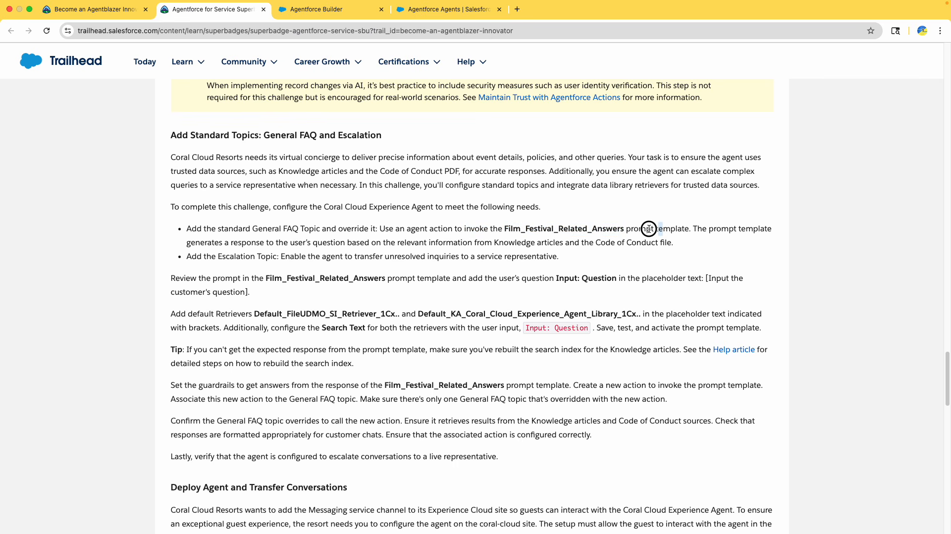
pyautogui.click(337, 11)
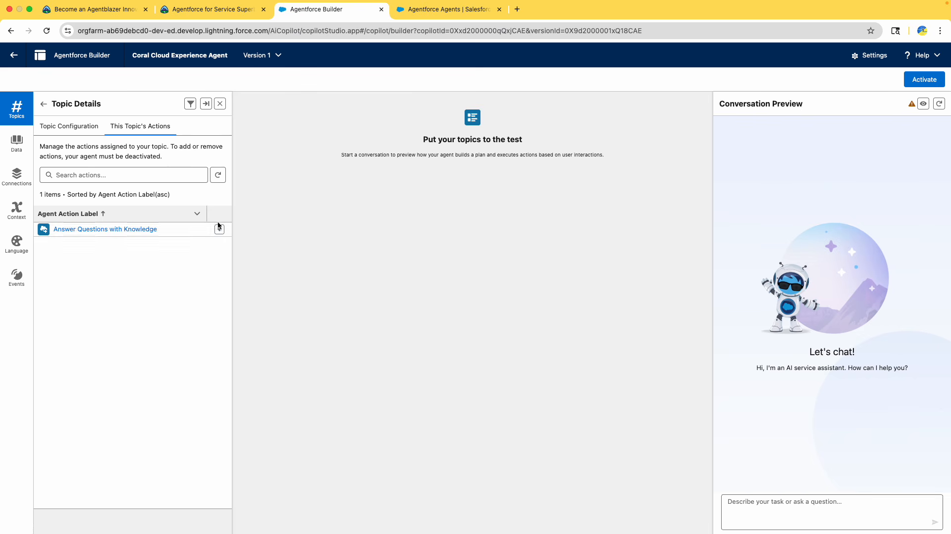
# Step: Create a custom version of the General FAQ topic for this agent and save it
pyautogui.click(43, 103)
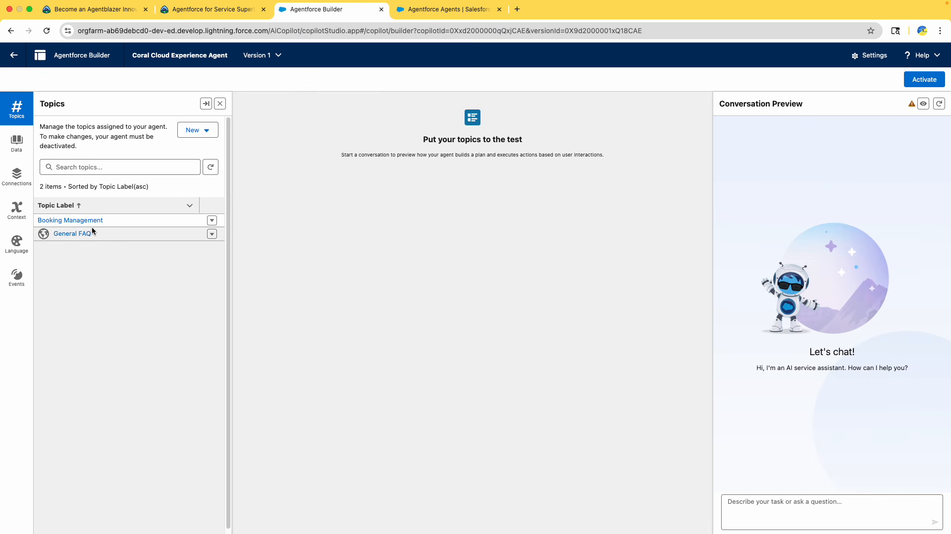
pyautogui.click(83, 234)
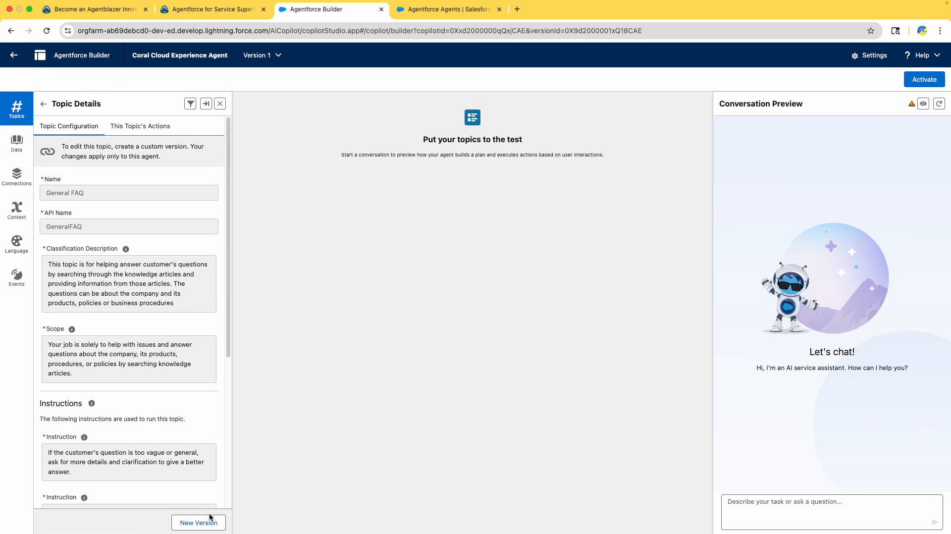
pyautogui.click(211, 523)
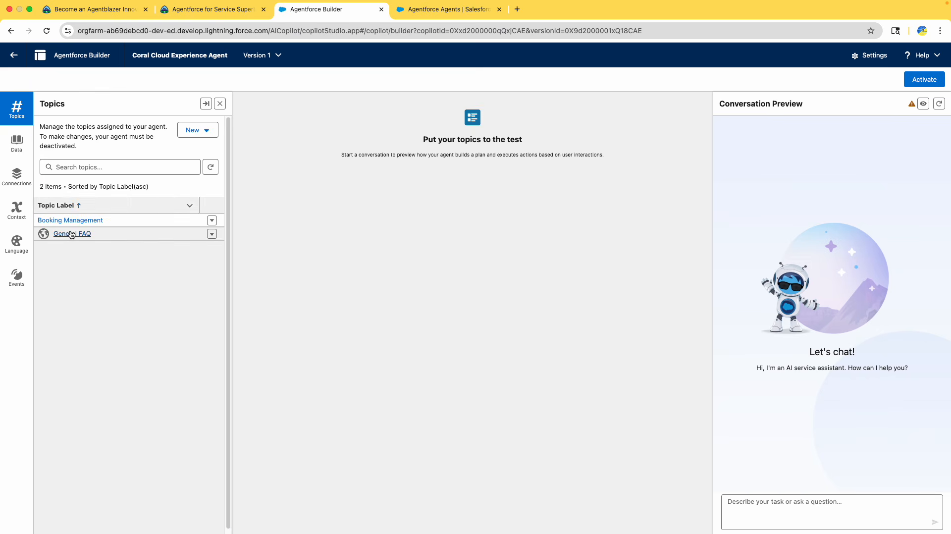
pyautogui.click(80, 234)
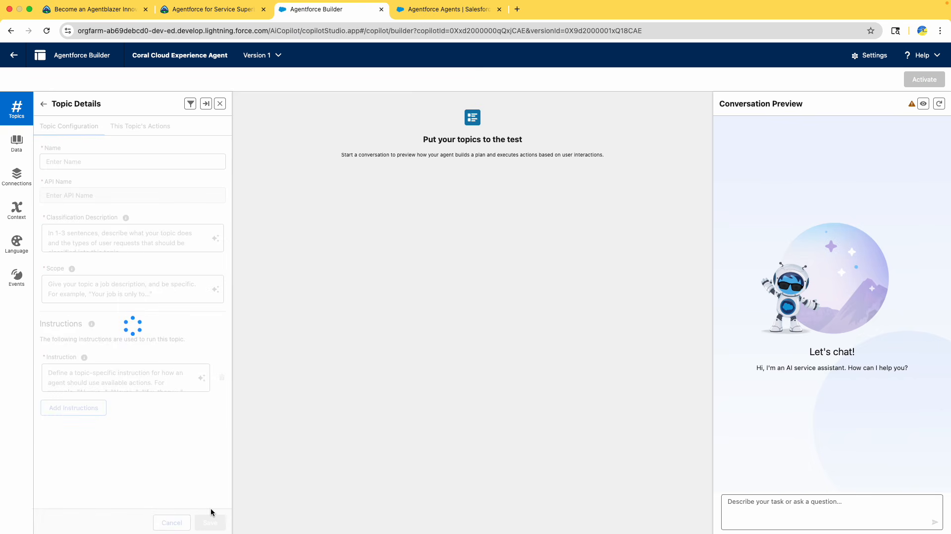
pyautogui.click(213, 524)
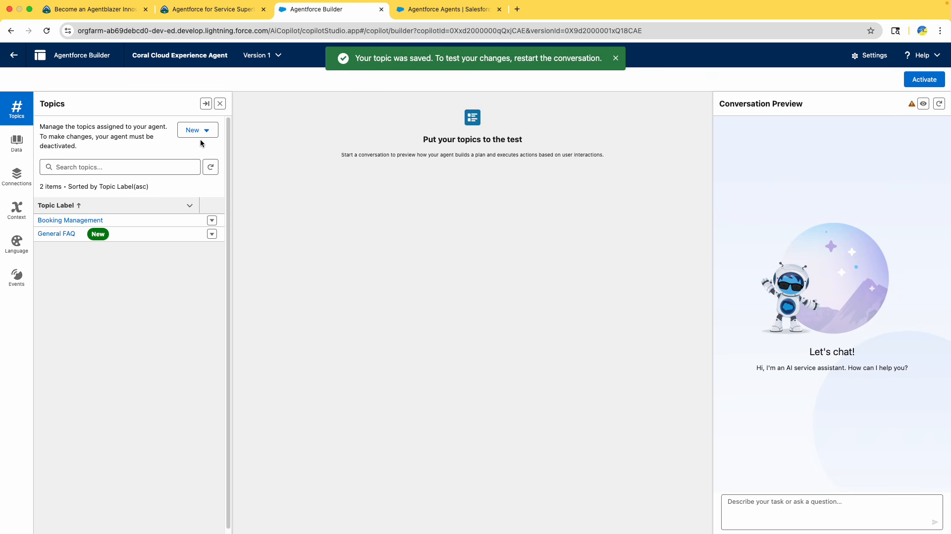
# Step: Start a new agent action in the custom General FAQ topic with Prompt Template as the reference action type
pyautogui.click(93, 235)
pyautogui.click(66, 235)
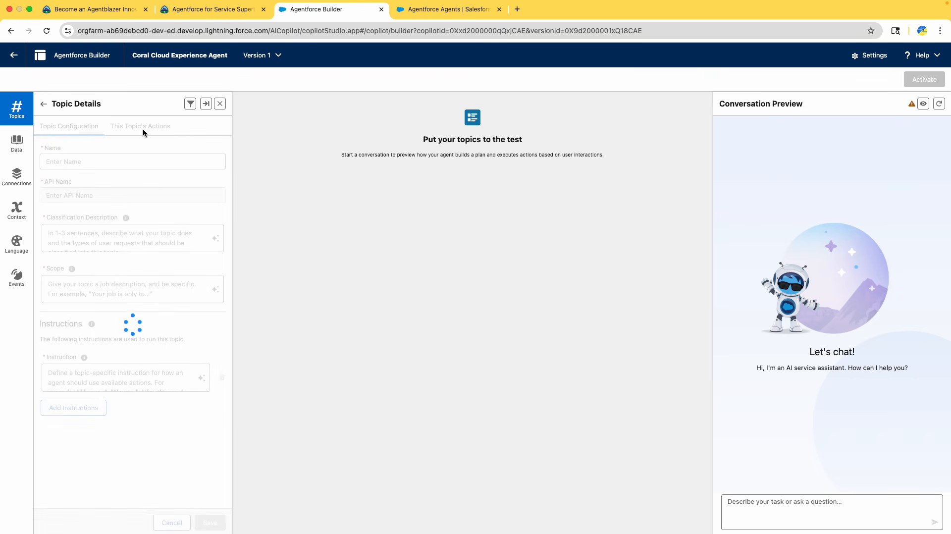
pyautogui.click(141, 127)
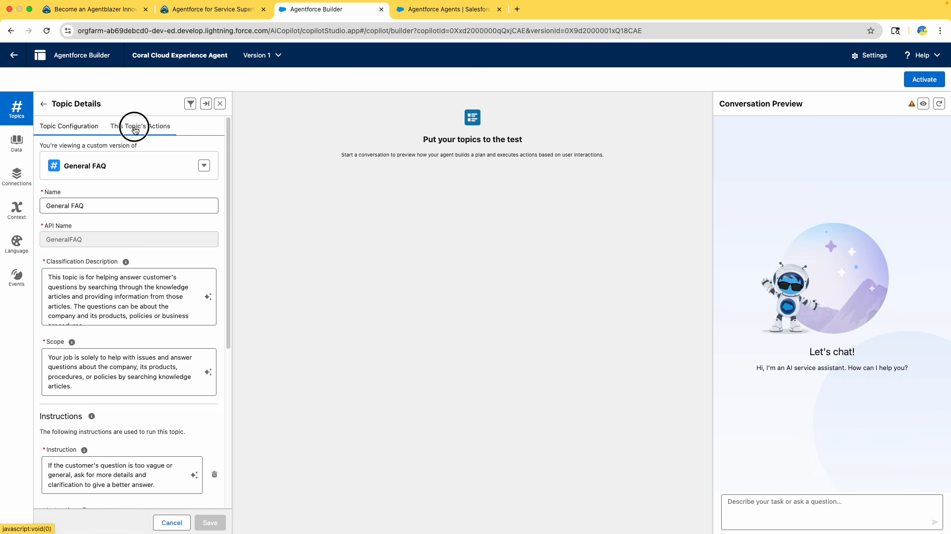
pyautogui.click(214, 151)
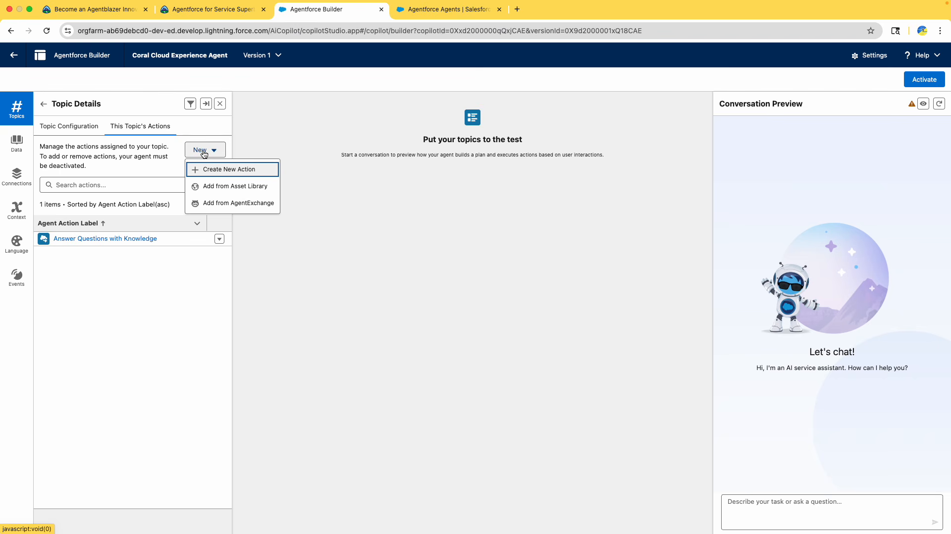
pyautogui.click(221, 169)
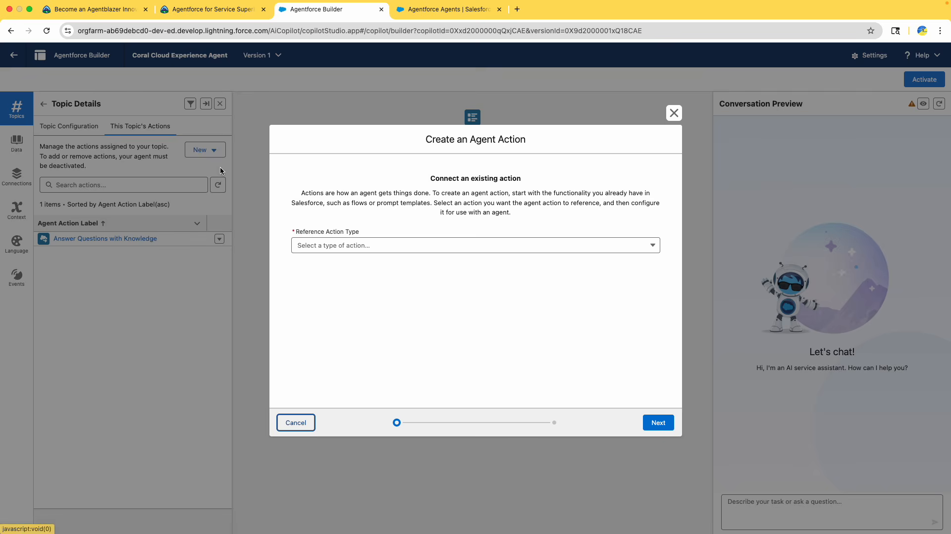
pyautogui.click(333, 247)
pyautogui.click(335, 331)
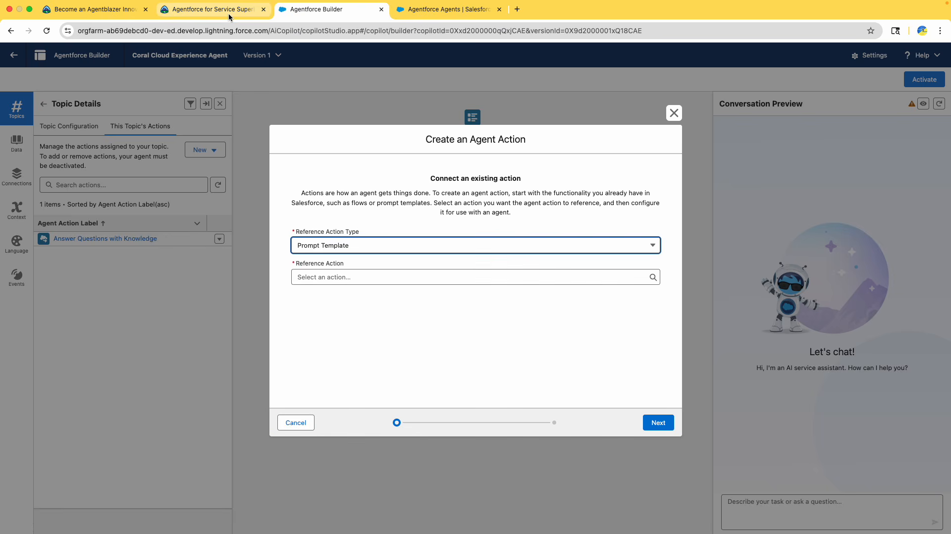
# Step: Set the reference action to the Film Festival Related Answers prompt template and continue to the agent action configuration
pyautogui.click(232, 15)
pyautogui.moveTo(651, 231); pyautogui.dragTo(636, 227)
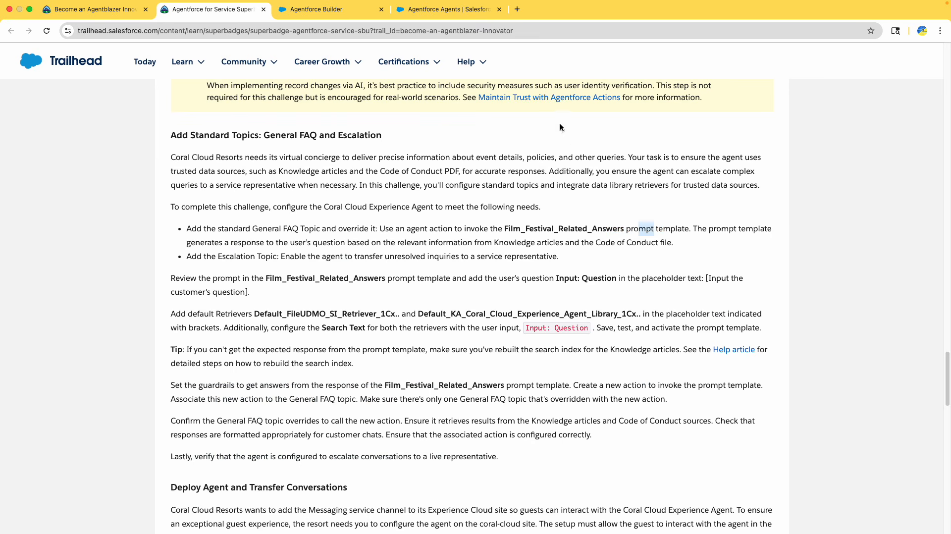
pyautogui.click(334, 9)
pyautogui.click(315, 277)
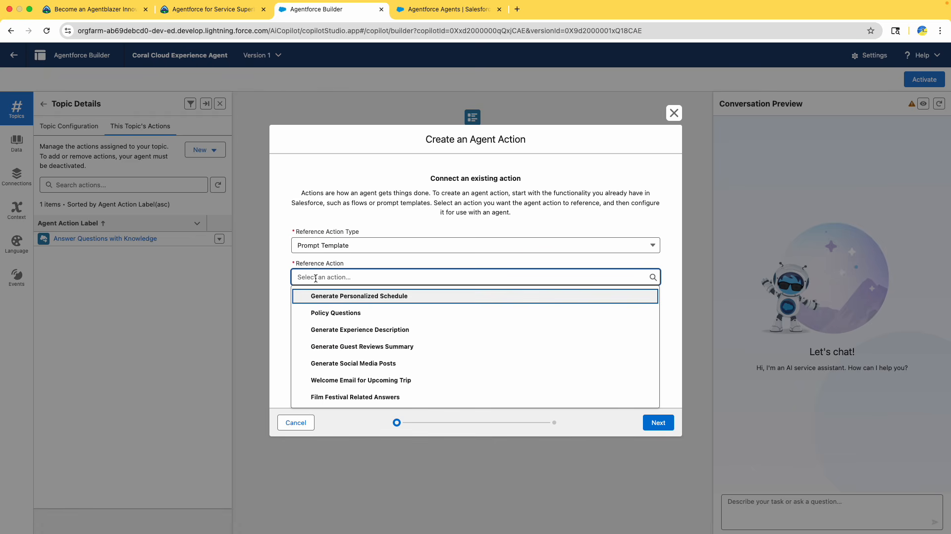
pyautogui.press('super+v')
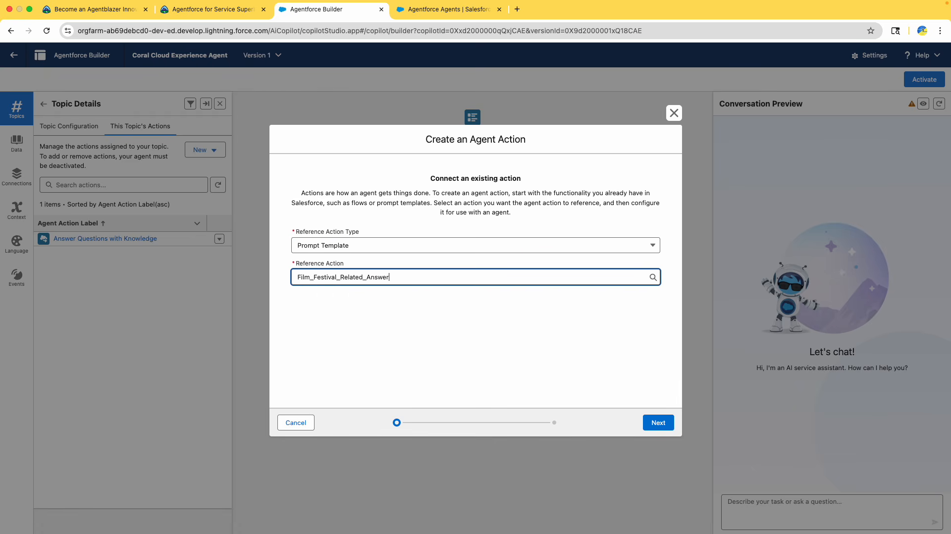
pyautogui.press('super+a')
pyautogui.write('film')
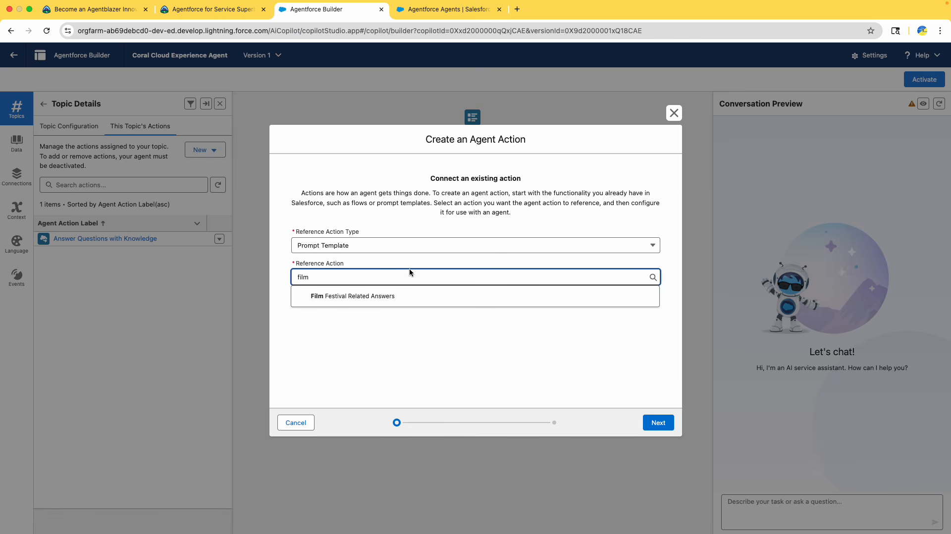
pyautogui.click(383, 301)
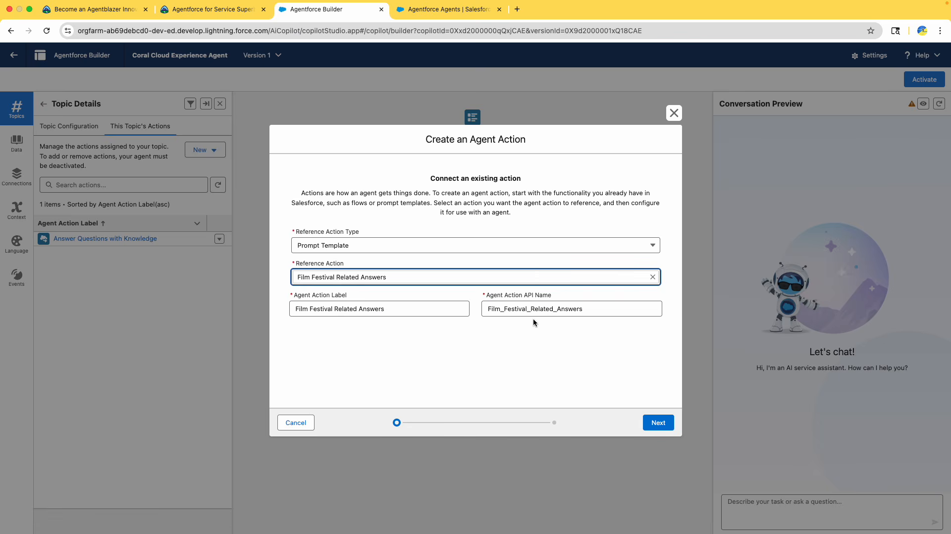
pyautogui.click(652, 427)
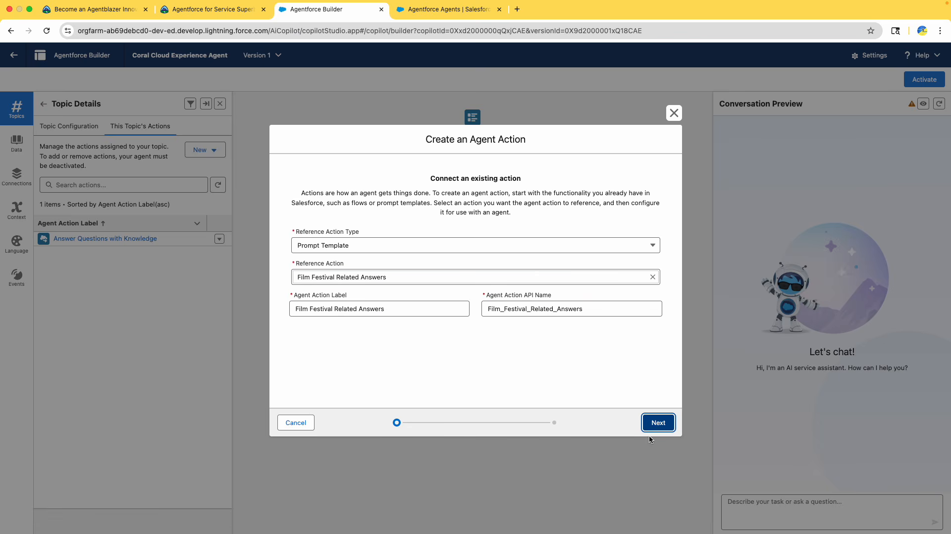
# Step: Disable the loading text for the action and enable showing the prompt response in the conversation
pyautogui.scroll(-2, 425, 354)
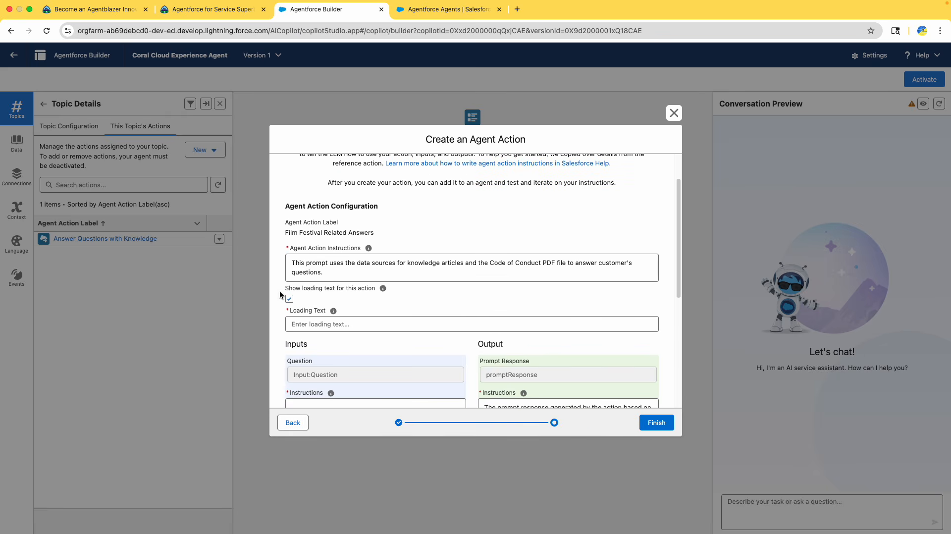
pyautogui.click(289, 298)
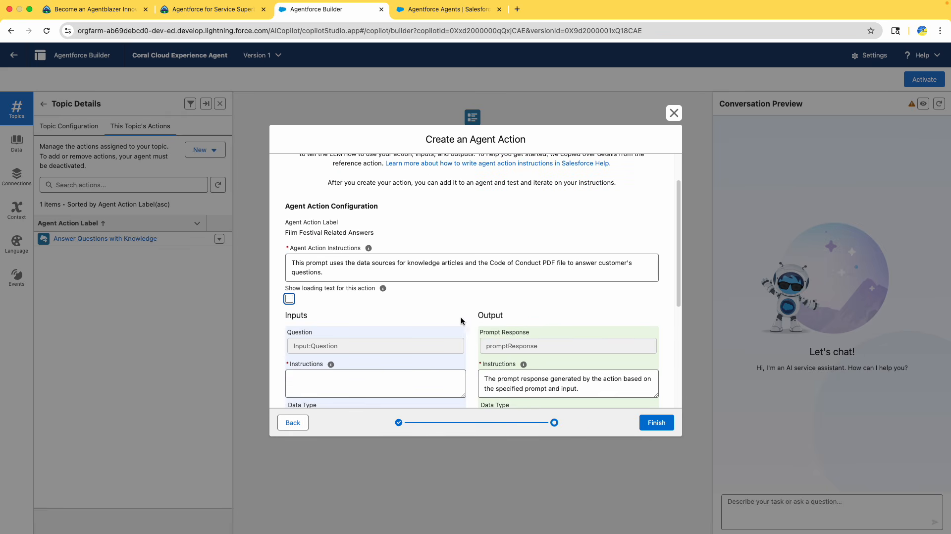
pyautogui.scroll(-5, 451, 314)
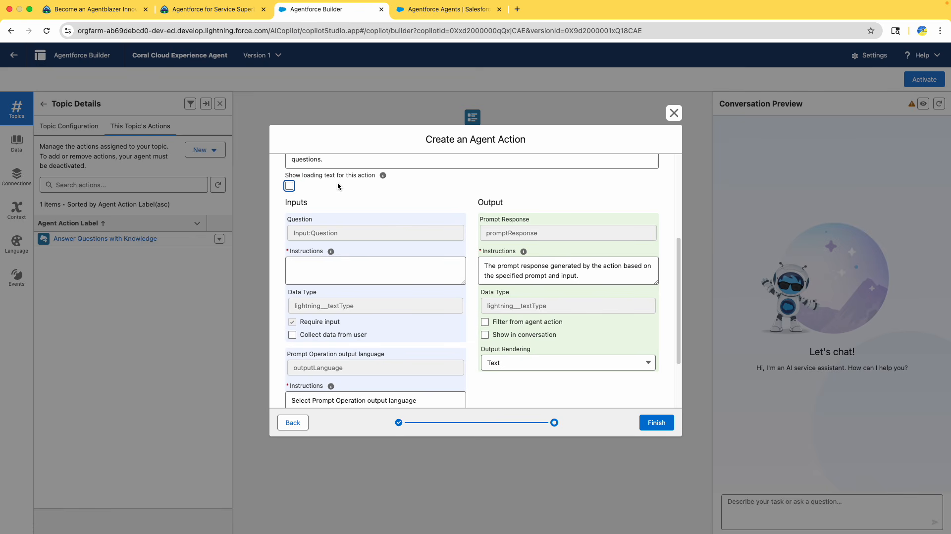
pyautogui.click(485, 334)
pyautogui.scroll(-1, 465, 340)
pyautogui.scroll(-2, 465, 340)
pyautogui.scroll(2, 396, 303)
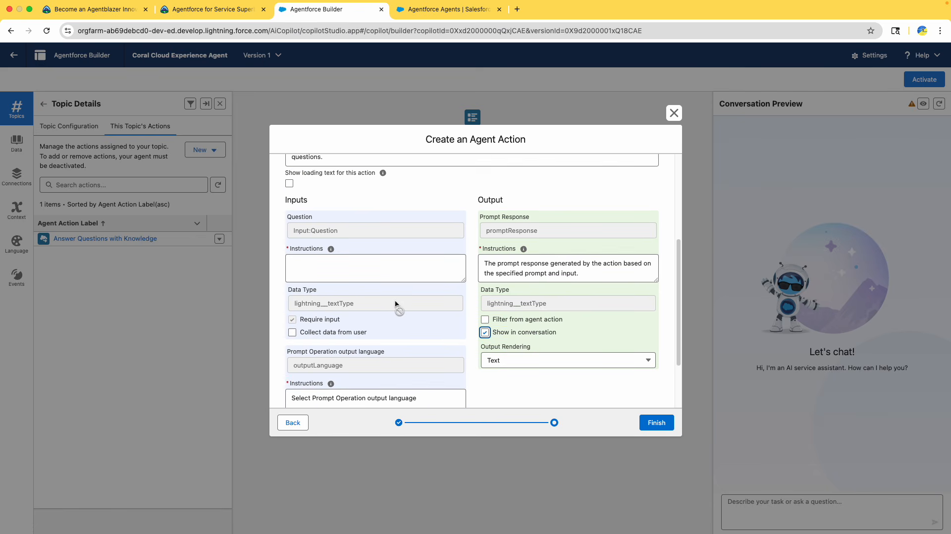
# Step: Copy the text "generates a response to the user's question…" through "Code of Conduct file." from the General FAQ requirement on the Trailhead page
pyautogui.scroll(2, 396, 303)
pyautogui.click(355, 298)
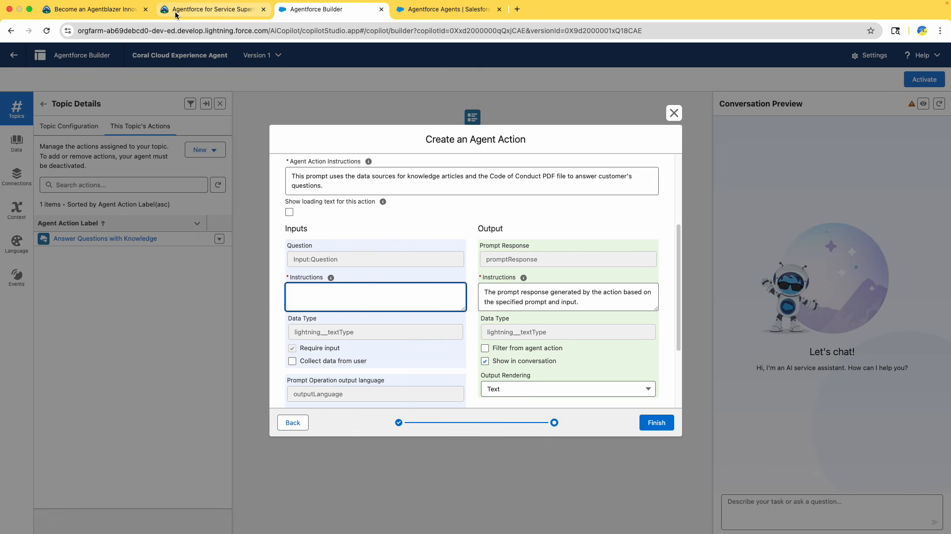
pyautogui.click(212, 8)
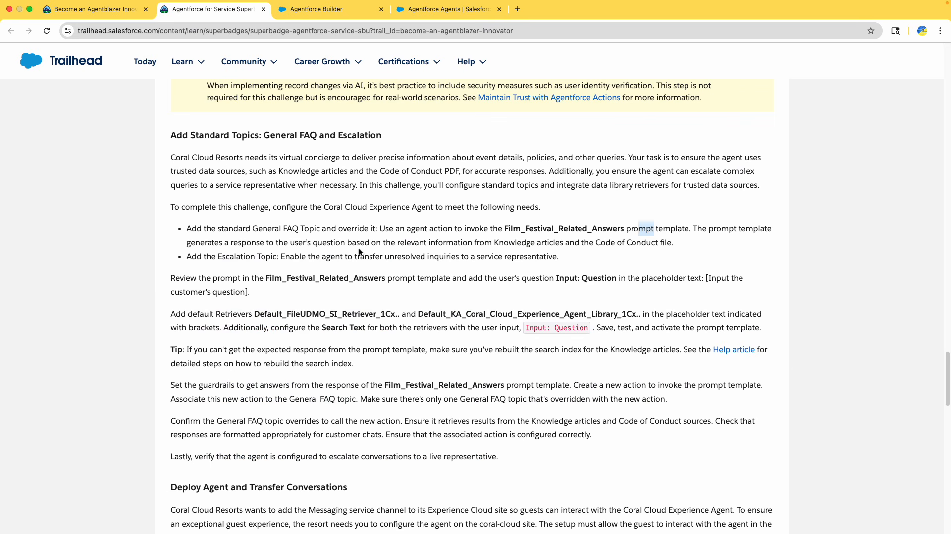
pyautogui.scroll(1, 437, 273)
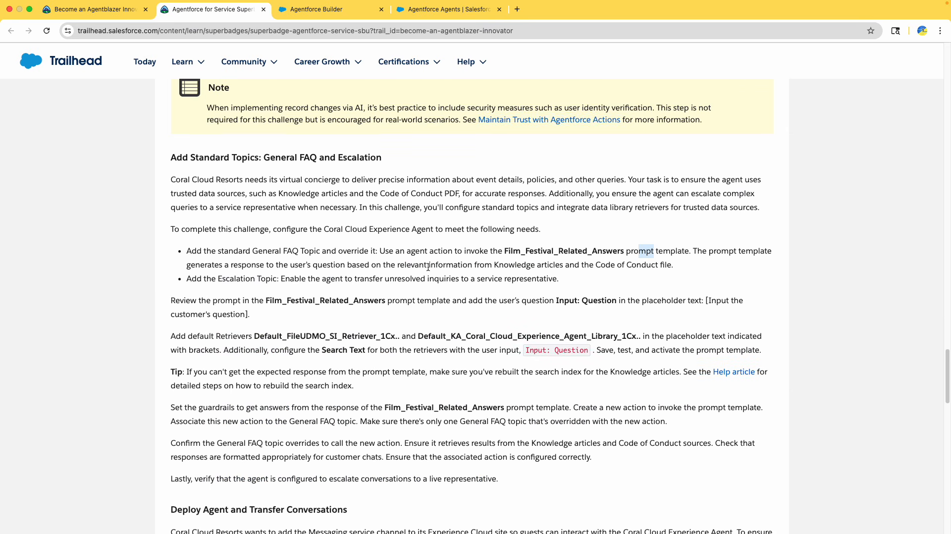
pyautogui.moveTo(696, 251); pyautogui.dragTo(779, 254)
pyautogui.click(197, 263)
pyautogui.moveTo(224, 264); pyautogui.dragTo(330, 265)
pyautogui.click(357, 263)
pyautogui.moveTo(494, 264); pyautogui.dragTo(521, 265)
pyautogui.click(637, 265)
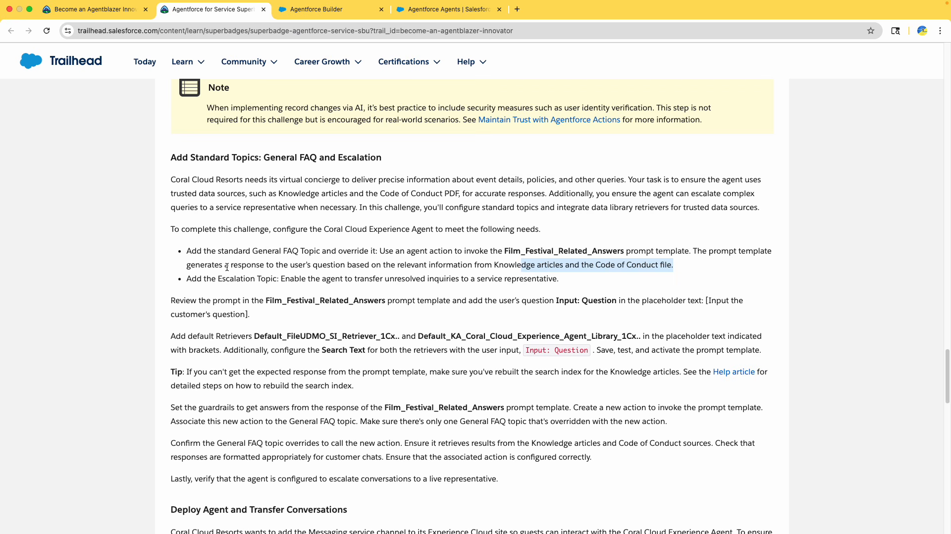
pyautogui.moveTo(190, 265); pyautogui.dragTo(677, 264)
pyautogui.press('super+c')
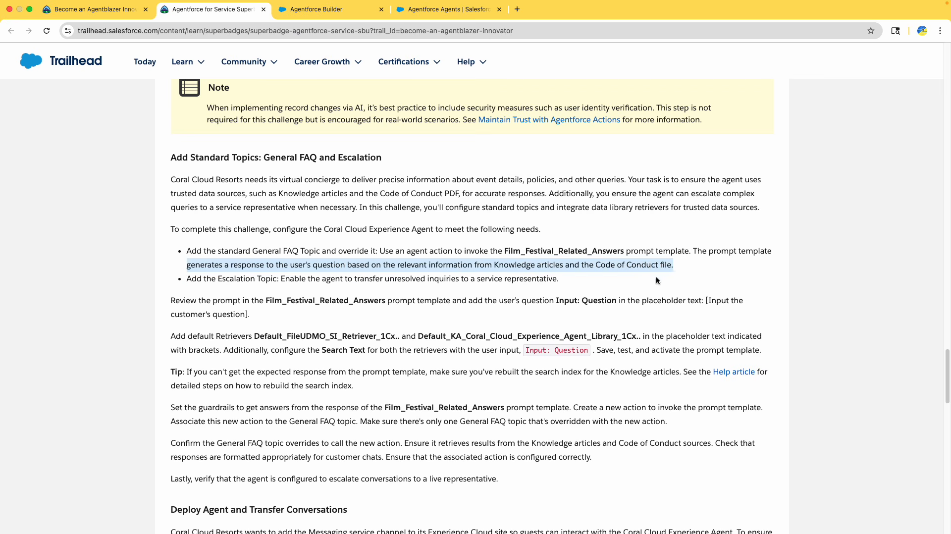
# Step: Paste the copied text into the Question input's instructions in Agentforce Builder, change its first word to "Generate", and finish creating the action
pyautogui.click(319, 14)
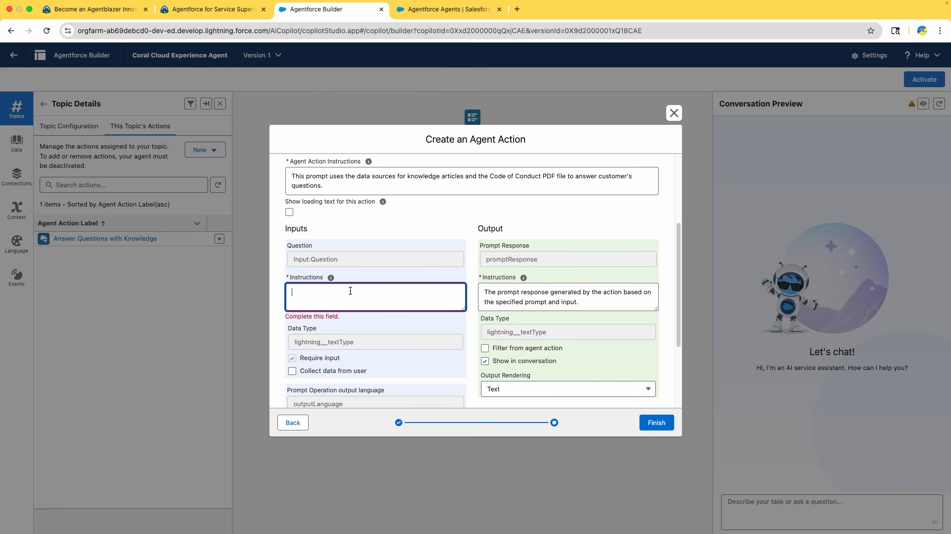
pyautogui.press('super+v')
pyautogui.click(322, 288)
pyautogui.press('BackSpace')
pyautogui.press('Delete')
pyautogui.write('G')
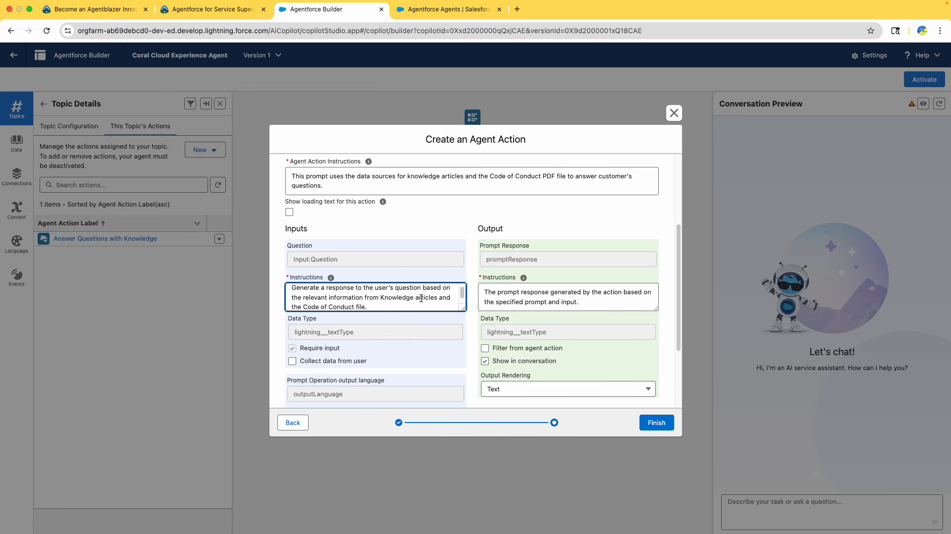
pyautogui.scroll(-1, 377, 296)
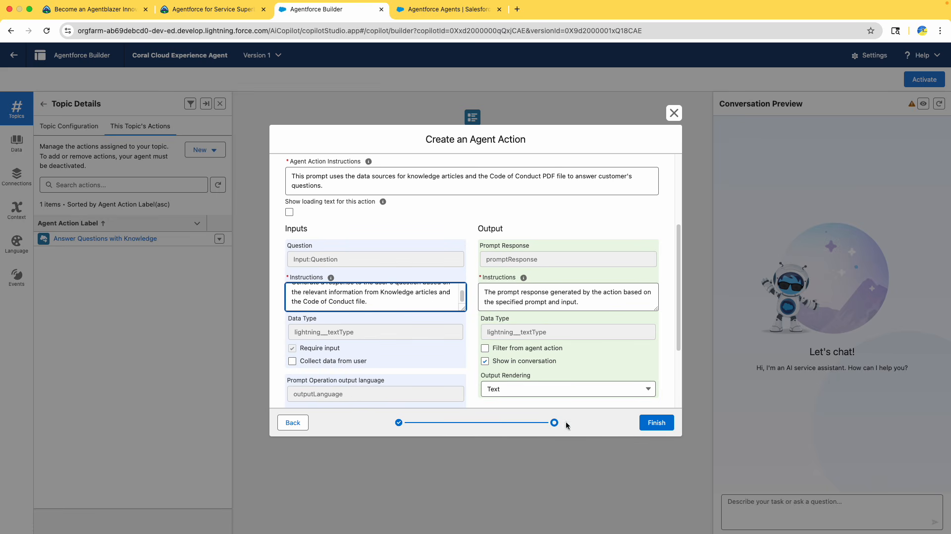
pyautogui.scroll(-3, 618, 372)
pyautogui.click(650, 422)
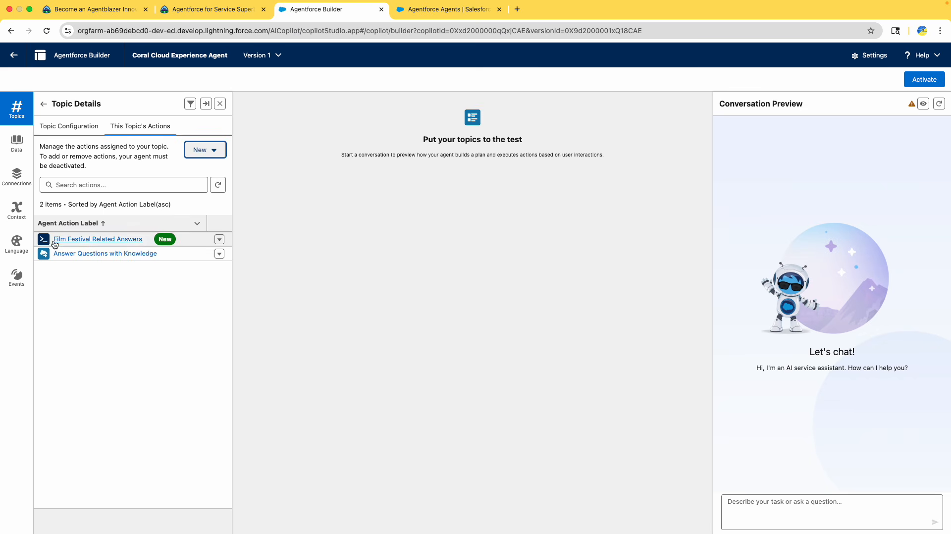
# Step: Reload the agent builder and check the actions assigned to the General FAQ topic
pyautogui.click(158, 240)
pyautogui.doubleClick(163, 240)
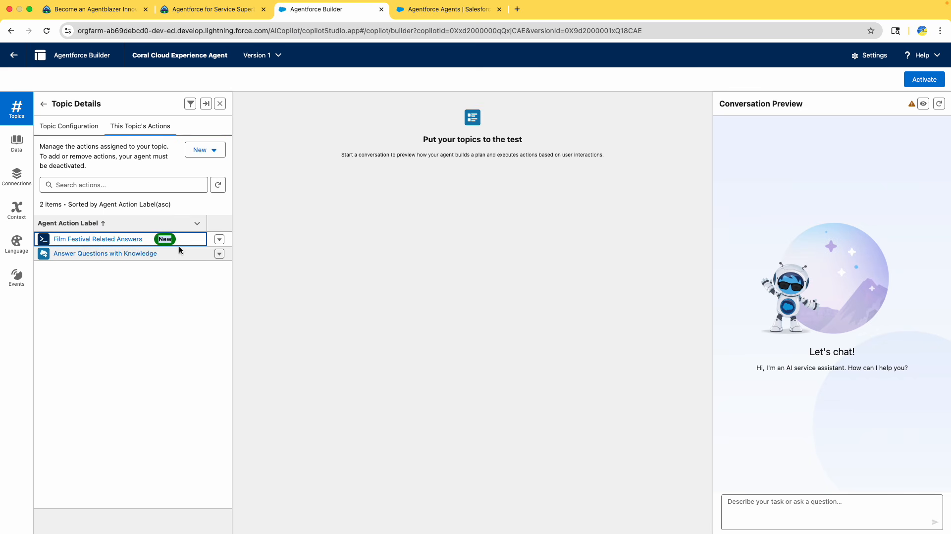
pyautogui.press('super+r')
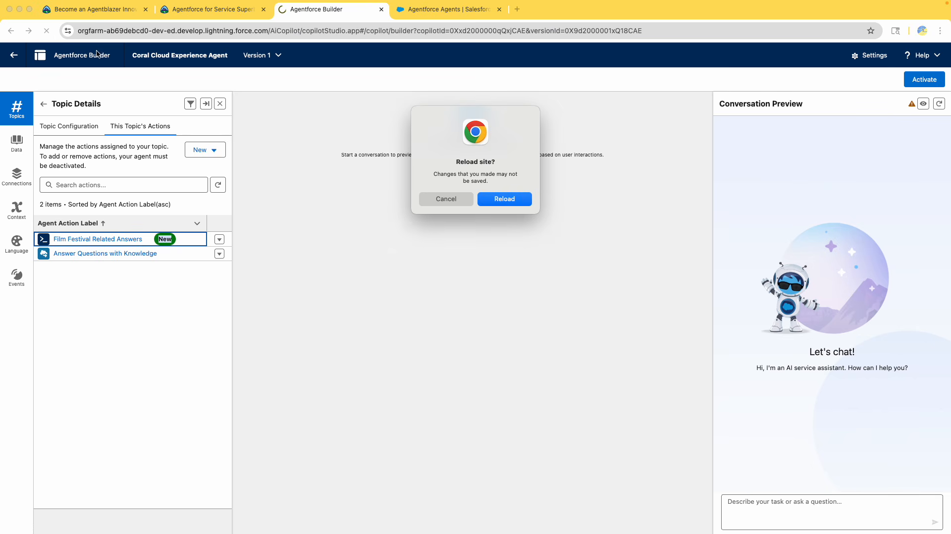
pyautogui.click(495, 199)
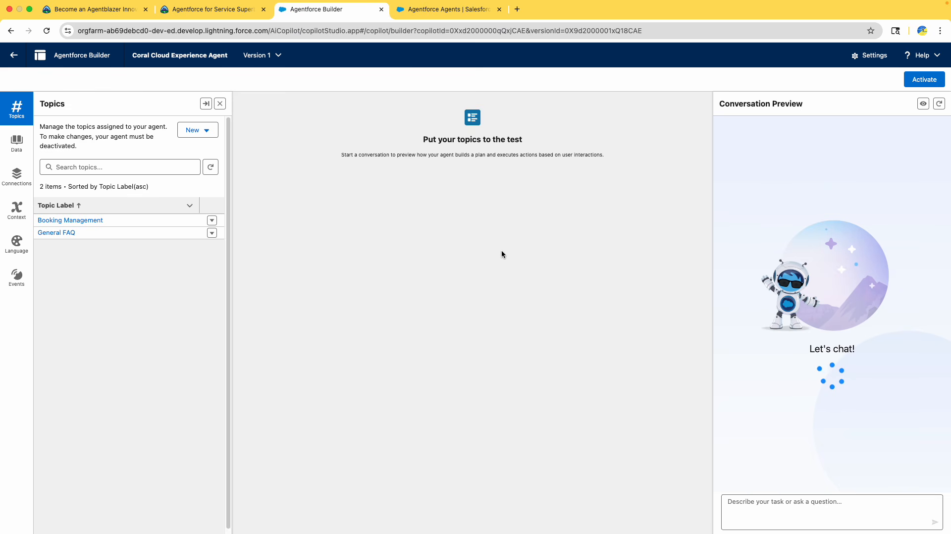
pyautogui.click(47, 231)
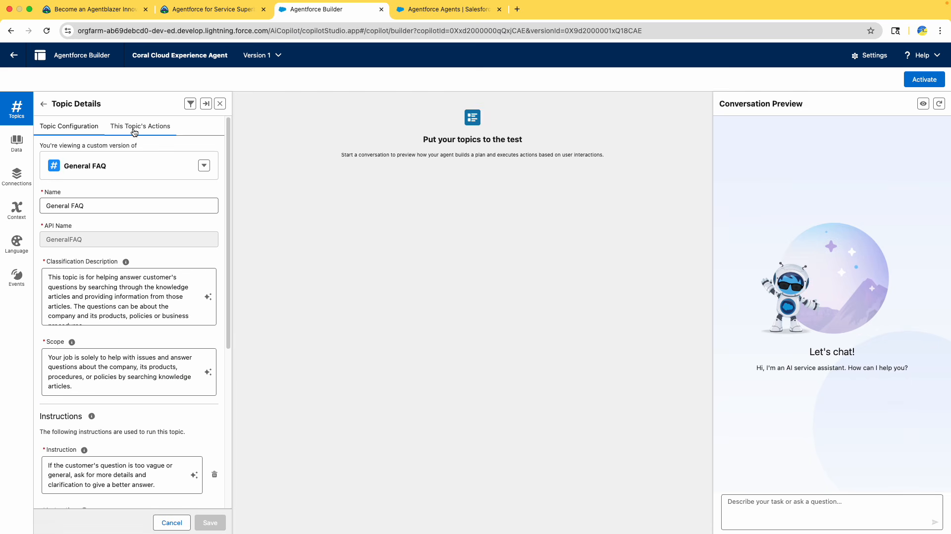
pyautogui.click(133, 127)
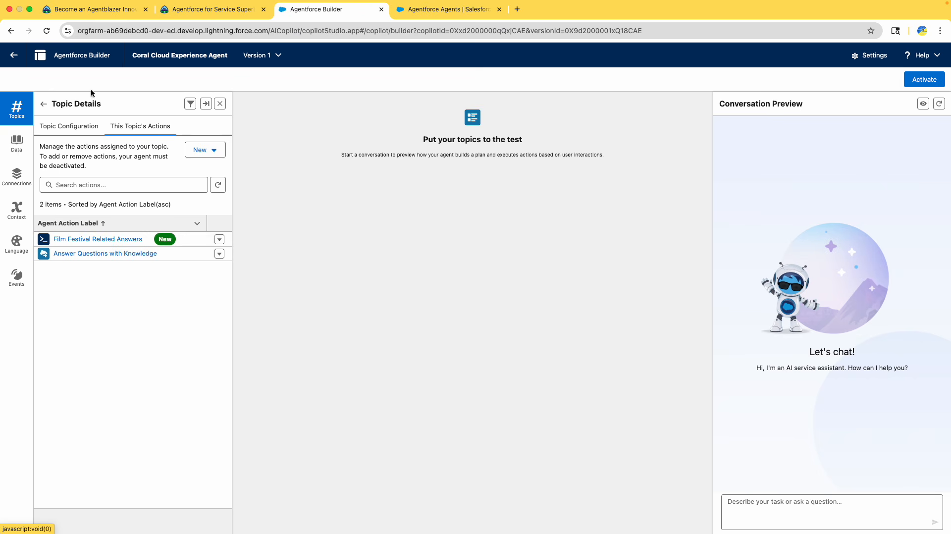
pyautogui.click(43, 103)
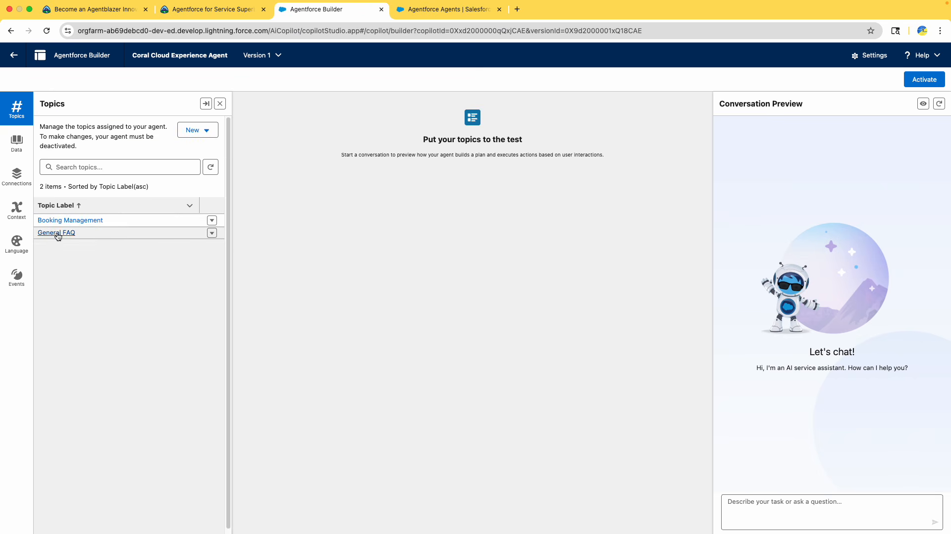
pyautogui.click(56, 233)
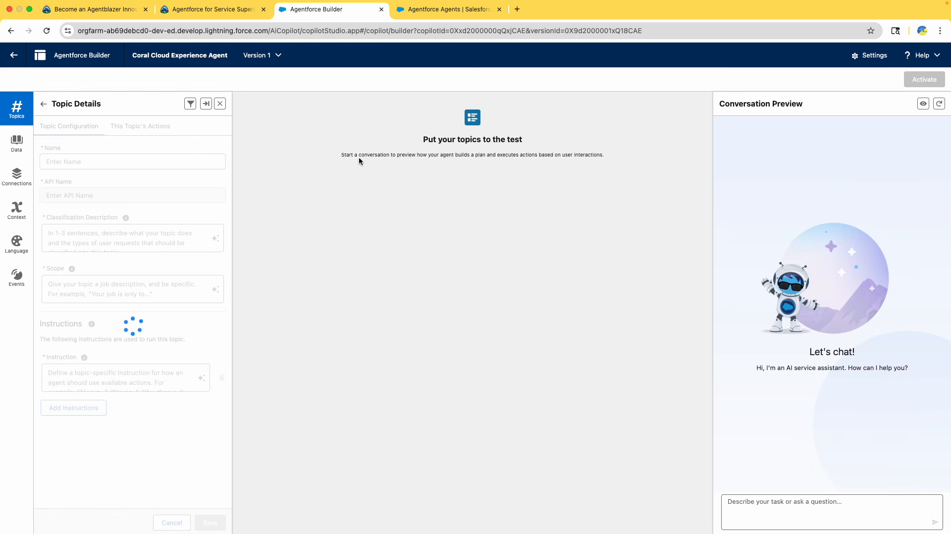
# Step: Read the Escalation Topic requirement in the Add Standard Topics section of the Trailhead superbadge page
pyautogui.click(209, 10)
pyautogui.scroll(-1, 136, 242)
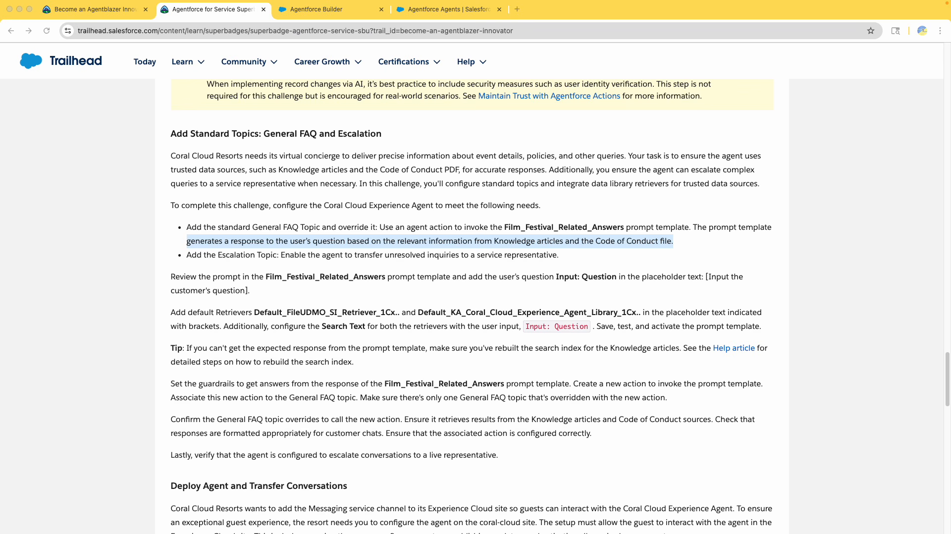
pyautogui.click(76, 47)
pyautogui.click(92, 9)
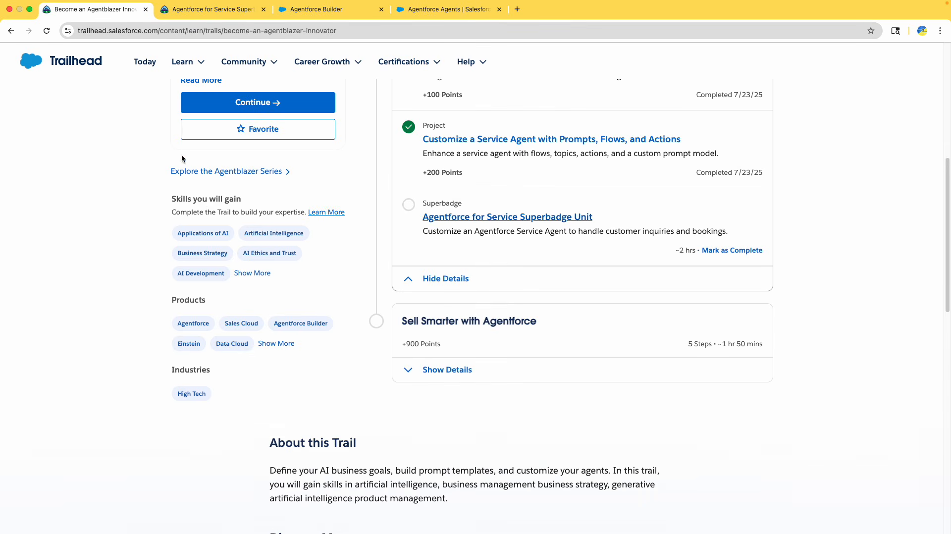
pyautogui.click(205, 11)
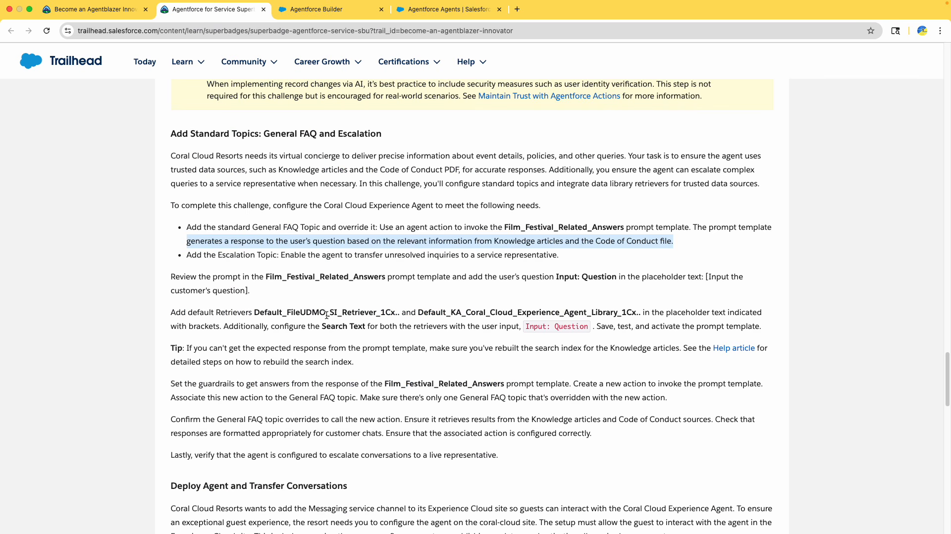
pyautogui.click(490, 242)
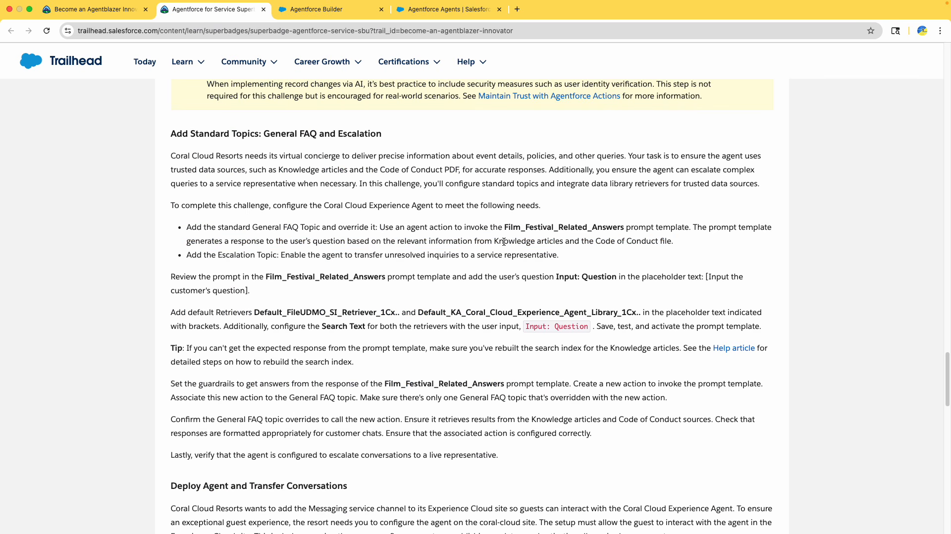
pyautogui.moveTo(187, 255); pyautogui.dragTo(288, 255)
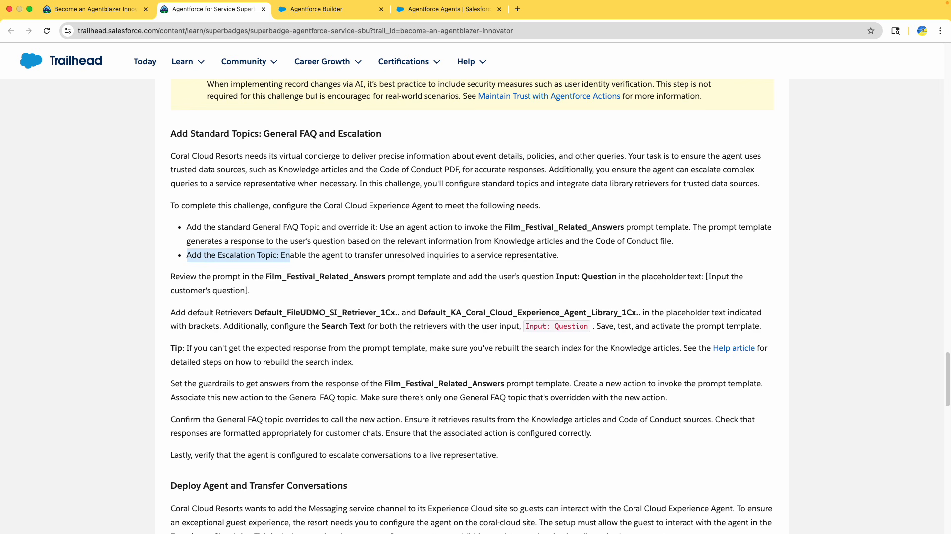
# Step: Add the standard Escalation topic from the Asset Library to the Coral Cloud Experience Agent in Agentforce Builder
pyautogui.click(311, 9)
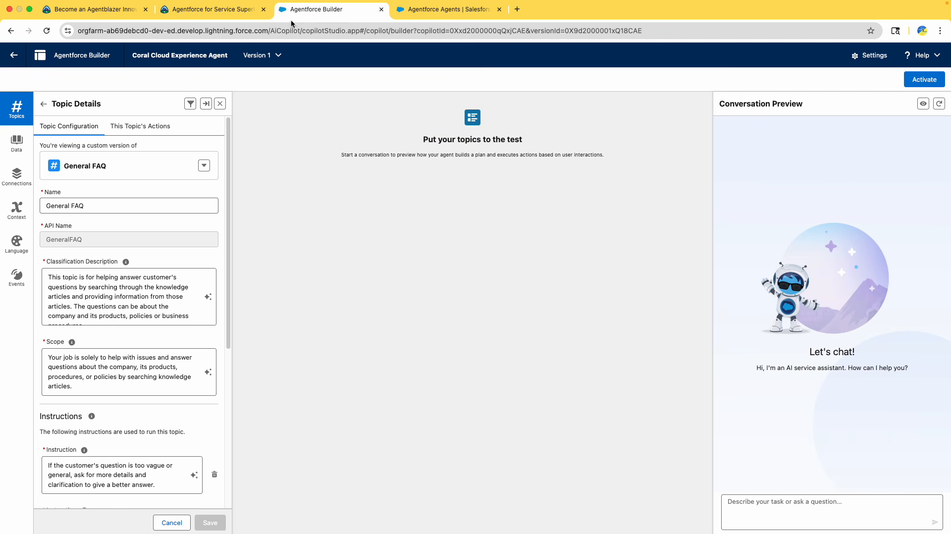
pyautogui.click(43, 103)
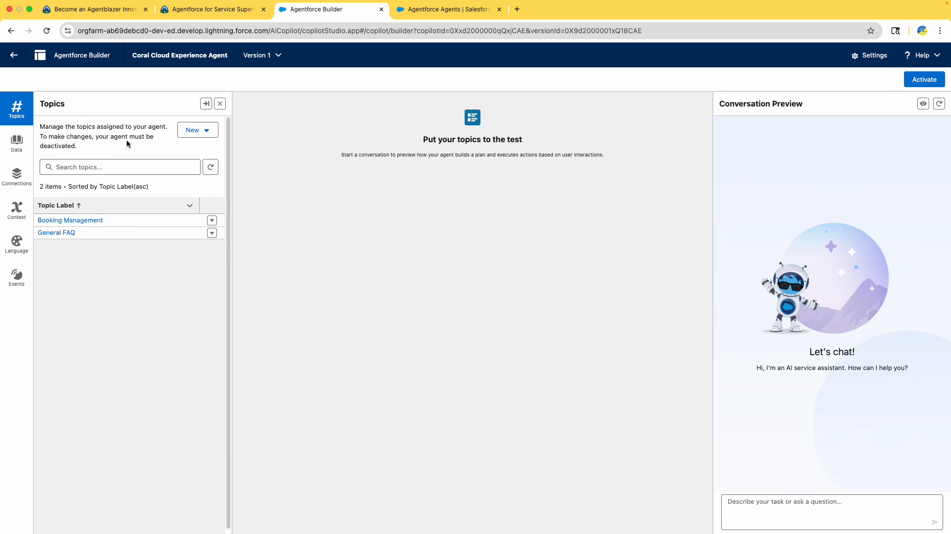
pyautogui.scroll(-1, 108, 300)
pyautogui.click(198, 125)
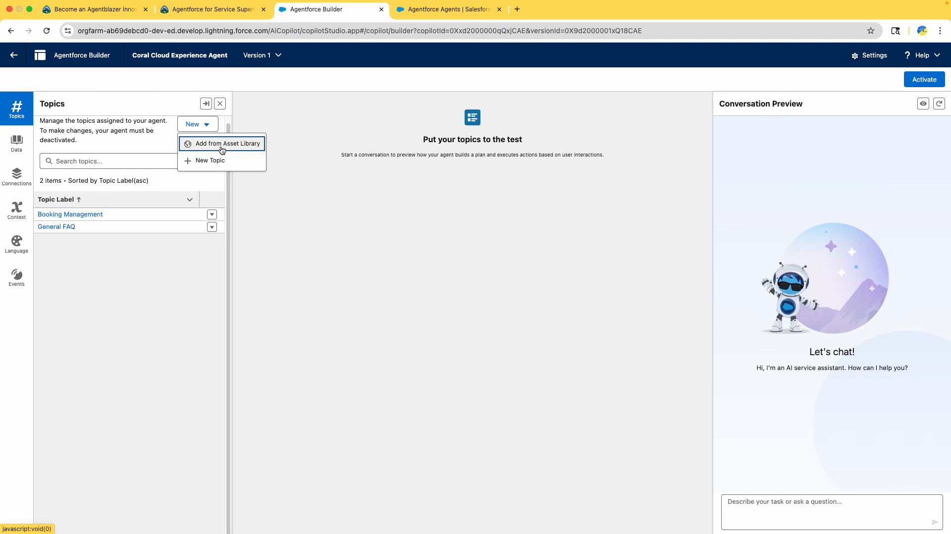
pyautogui.click(222, 147)
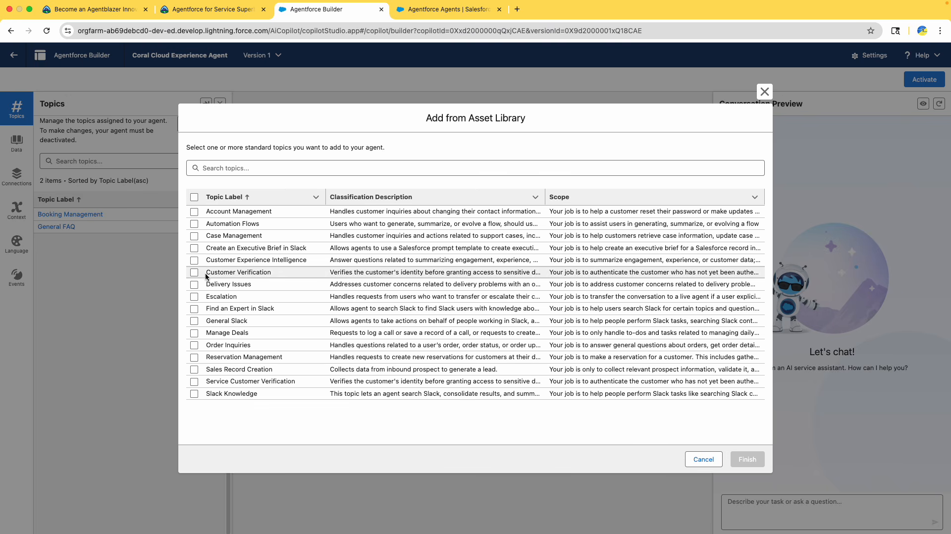
pyautogui.click(194, 297)
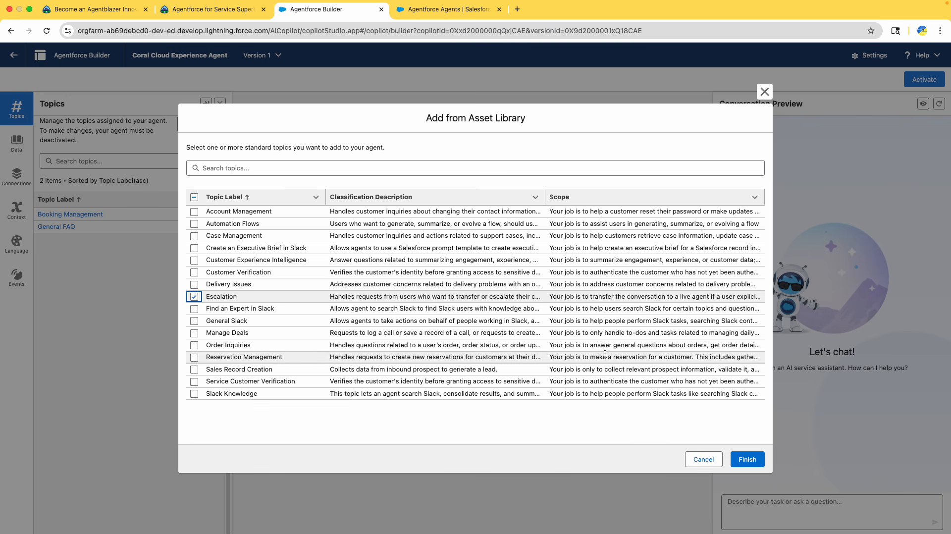
pyautogui.click(739, 461)
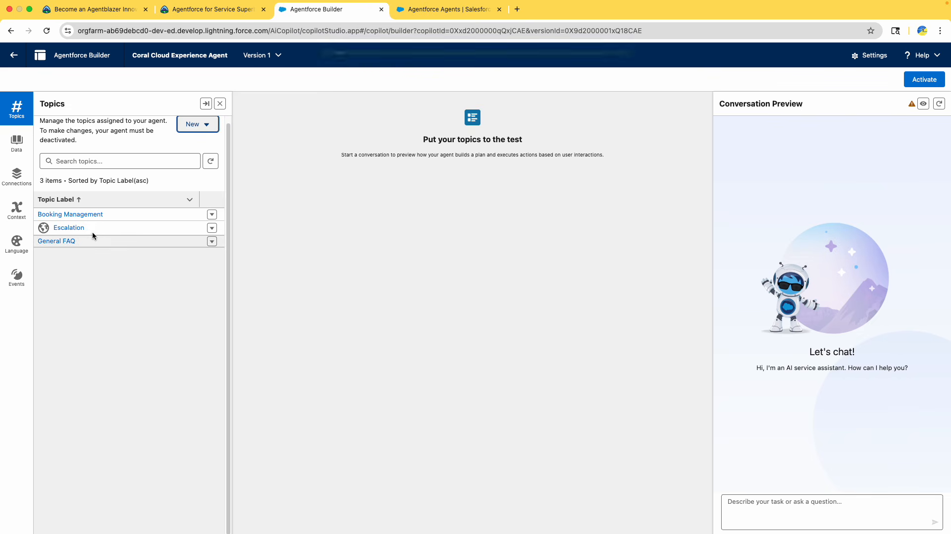
# Step: Review the Escalation topic's configuration and its actions, and return to the topic list
pyautogui.click(69, 227)
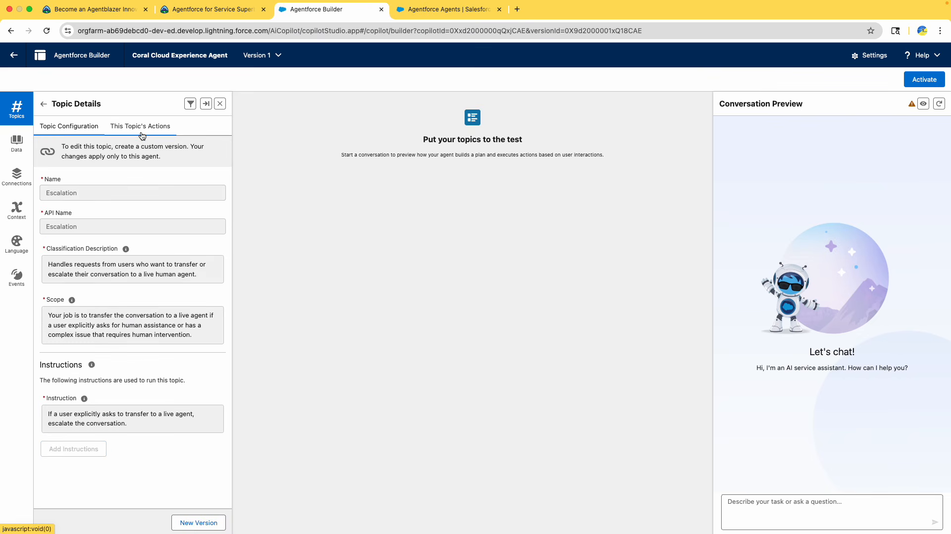
pyautogui.click(139, 131)
pyautogui.click(72, 126)
pyautogui.click(44, 104)
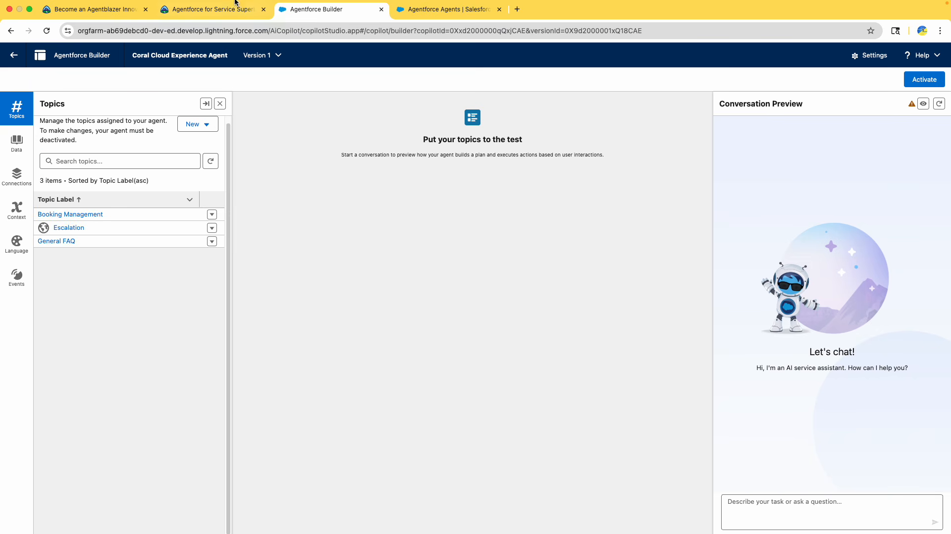
# Step: Read the Trailhead requirements for the Escalation topic and for adding Input: Question to the Film_Festival_Related_Answers prompt template
pyautogui.click(191, 13)
pyautogui.click(241, 259)
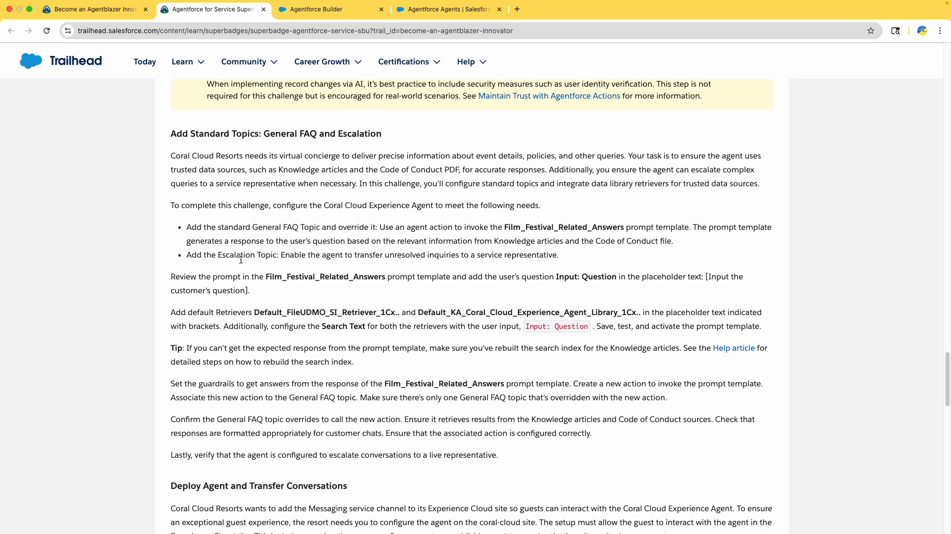
pyautogui.moveTo(187, 257); pyautogui.dragTo(372, 258)
pyautogui.moveTo(379, 258); pyautogui.dragTo(560, 257)
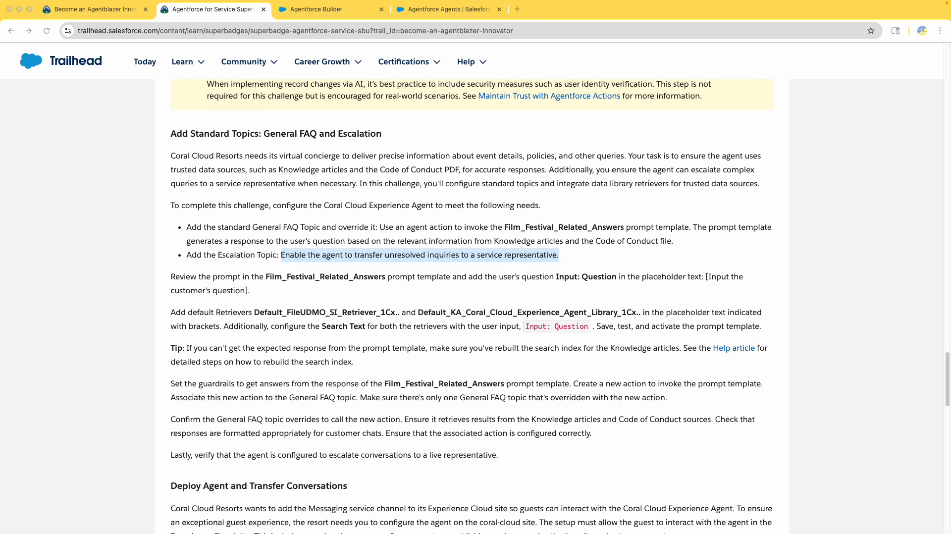
pyautogui.click(235, 276)
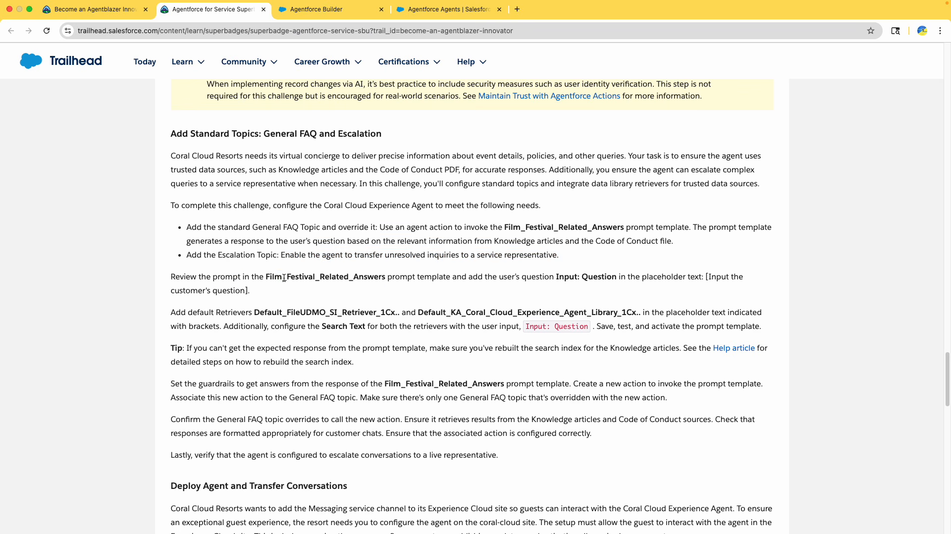
pyautogui.doubleClick(348, 280)
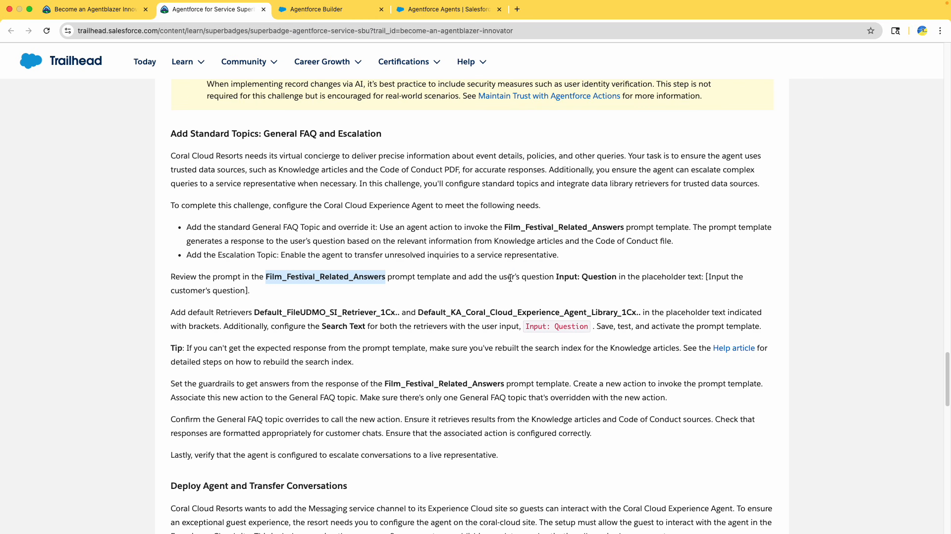
pyautogui.moveTo(510, 278); pyautogui.dragTo(605, 280)
pyautogui.doubleClick(582, 279)
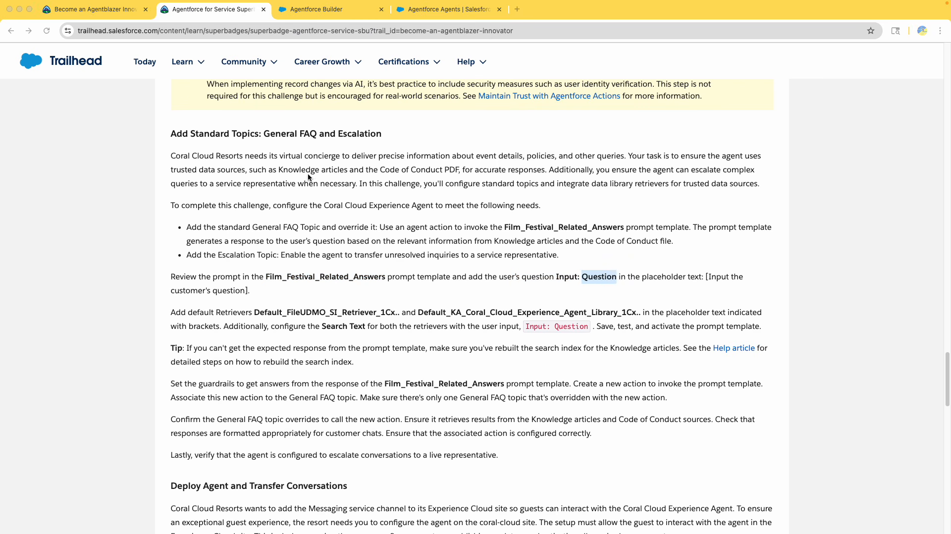
pyautogui.moveTo(186, 255); pyautogui.dragTo(575, 254)
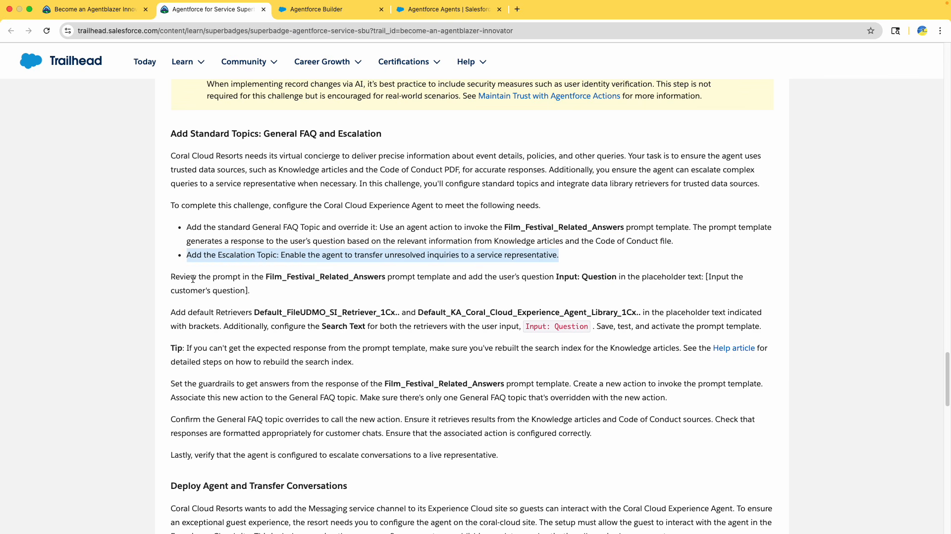
# Step: Note the prompt template named in the Trailhead requirement, switch to Salesforce Setup, and find and open Prompt Builder
pyautogui.moveTo(193, 278); pyautogui.dragTo(196, 278)
pyautogui.doubleClick(223, 278)
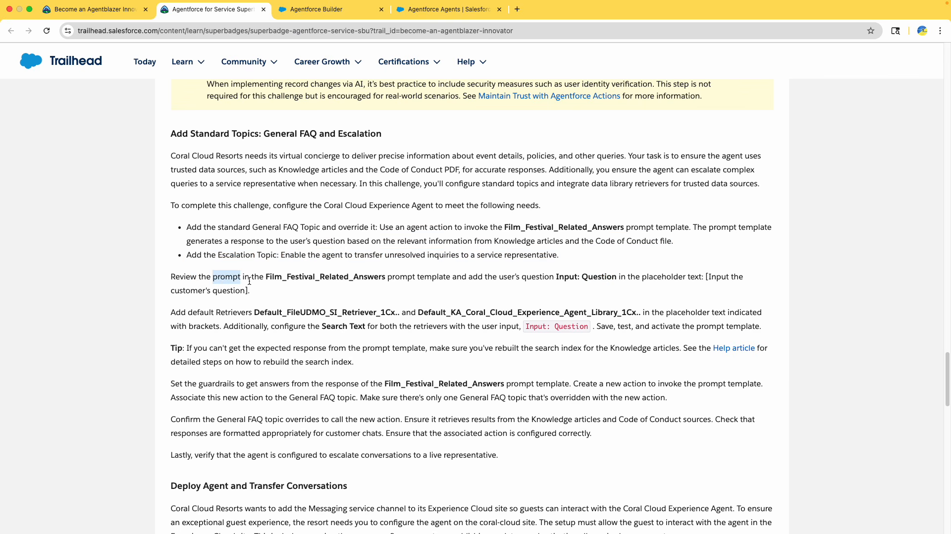
pyautogui.doubleClick(286, 278)
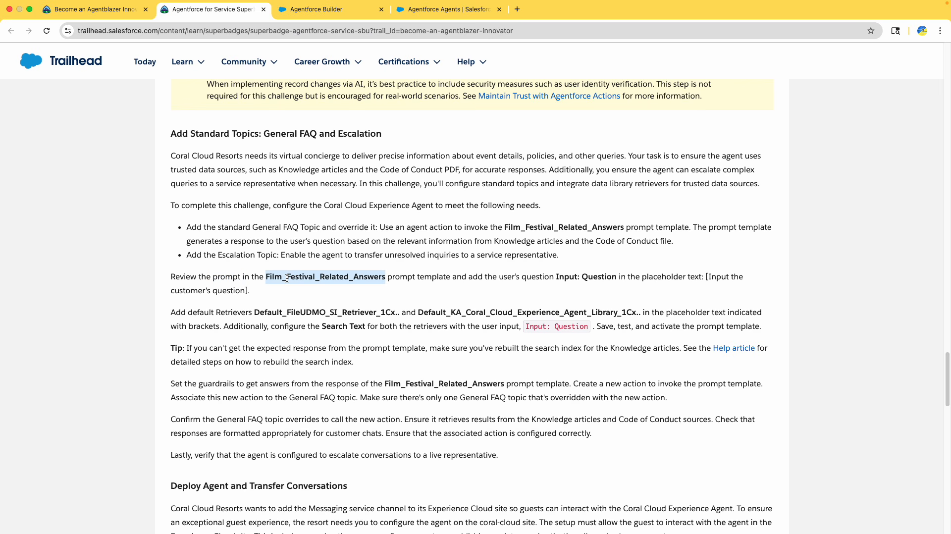
pyautogui.click(339, 15)
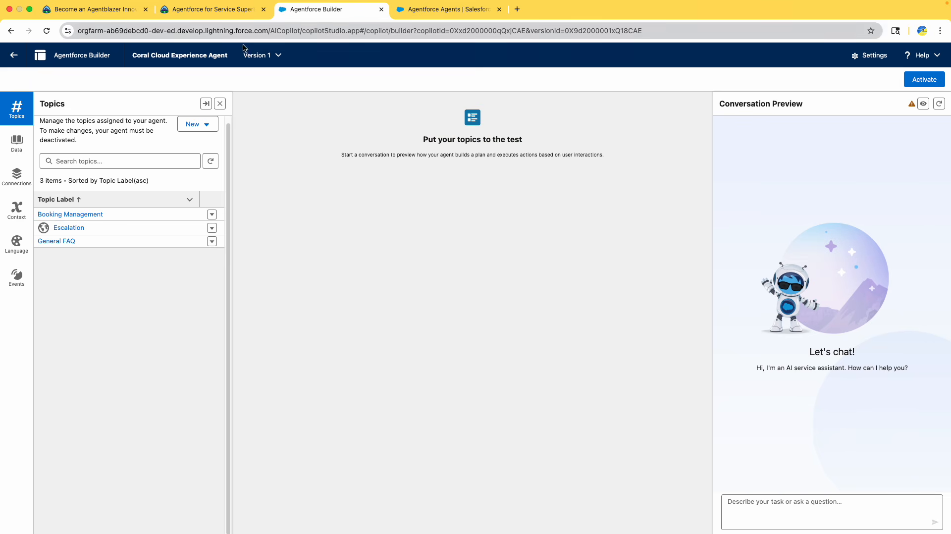
pyautogui.click(424, 9)
pyautogui.doubleClick(55, 104)
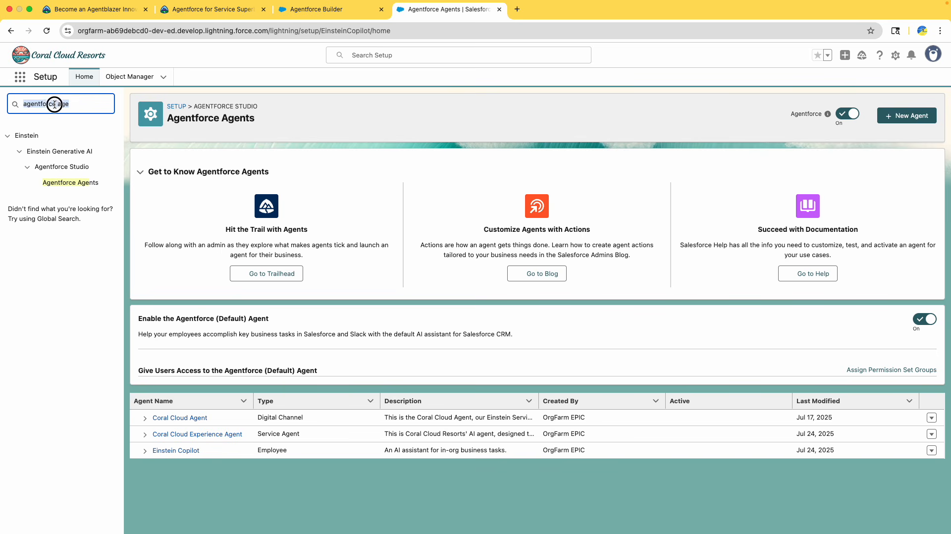
pyautogui.write('promp')
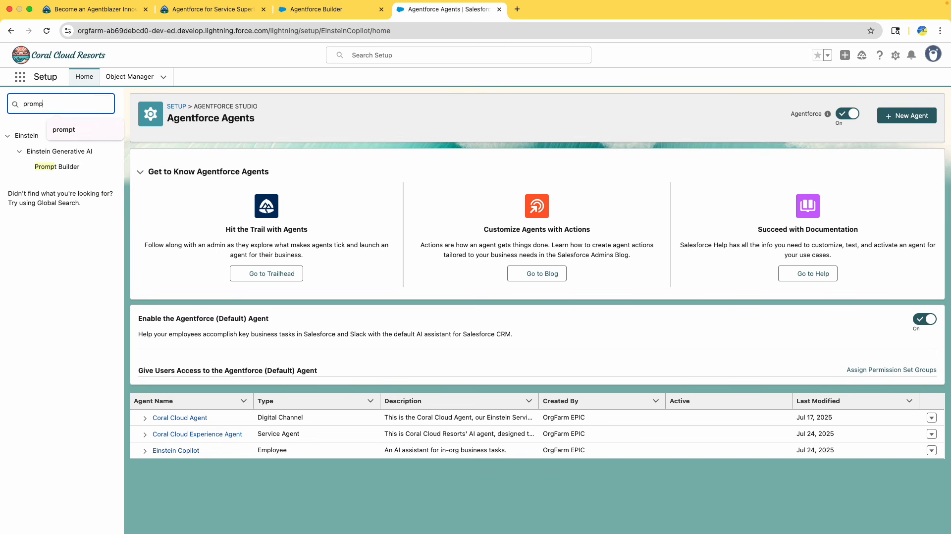
pyautogui.click(78, 167)
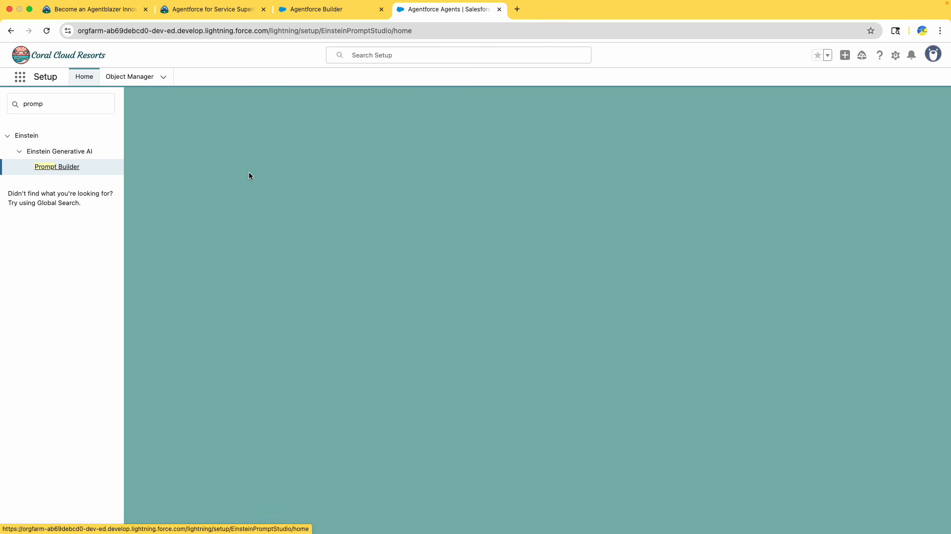
# Step: Open the Film Festival Related Answers prompt template from the list of all prompt templates
pyautogui.moveTo(424, 10); pyautogui.dragTo(352, 9)
pyautogui.click(213, 9)
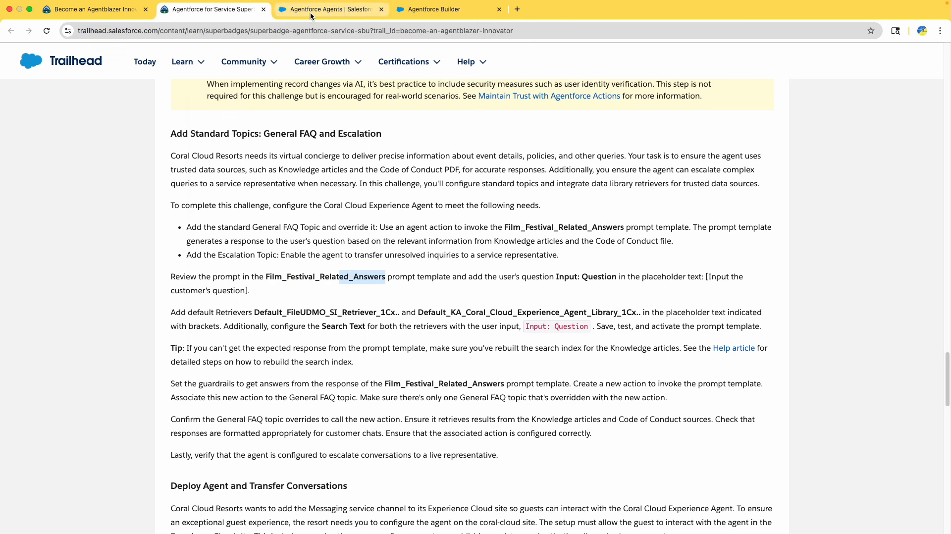
pyautogui.click(335, 10)
pyautogui.scroll(-5, 225, 486)
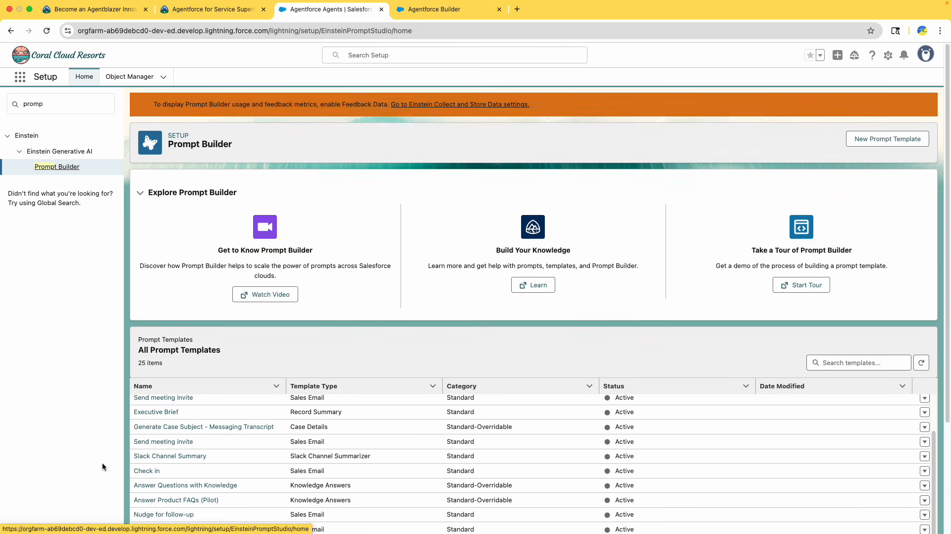
pyautogui.scroll(-2, 141, 418)
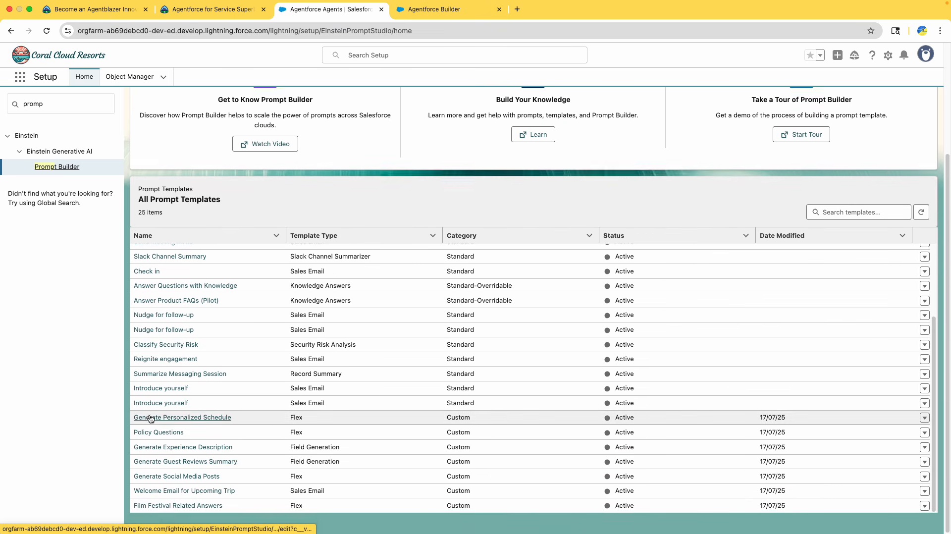
pyautogui.click(192, 514)
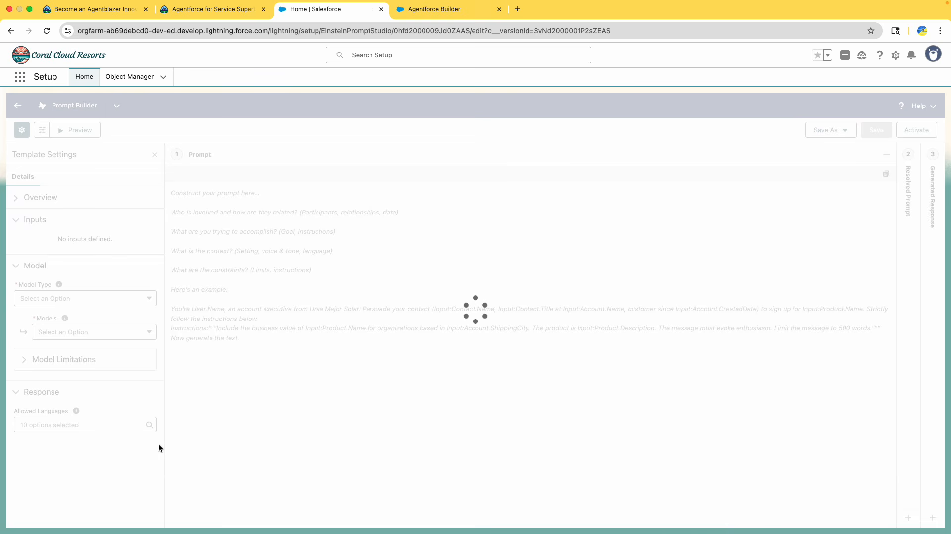
# Step: Replace the [Input the customer's question] placeholder in the prompt with the Question input resource, as the Trailhead requirement asks
pyautogui.click(238, 11)
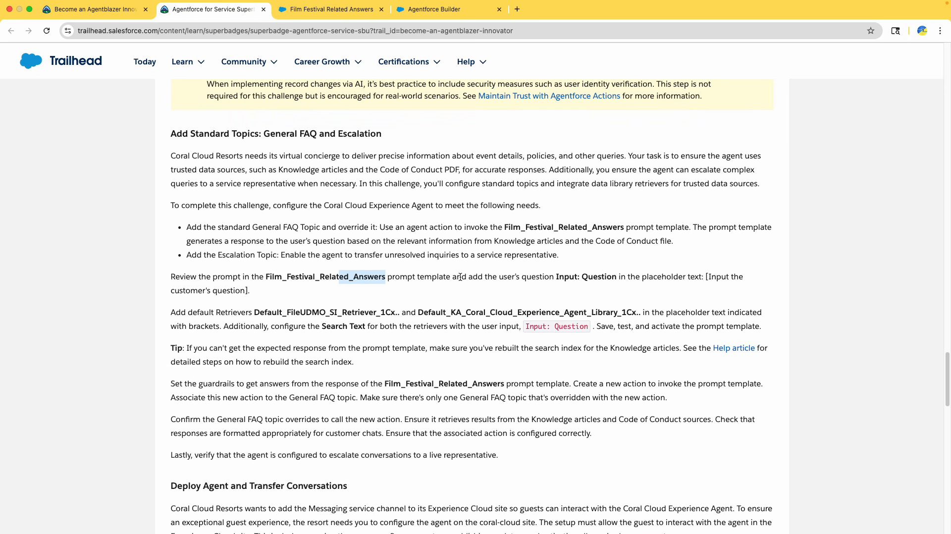
pyautogui.moveTo(504, 277); pyautogui.dragTo(617, 278)
pyautogui.doubleClick(524, 278)
pyautogui.moveTo(706, 278); pyautogui.dragTo(249, 290)
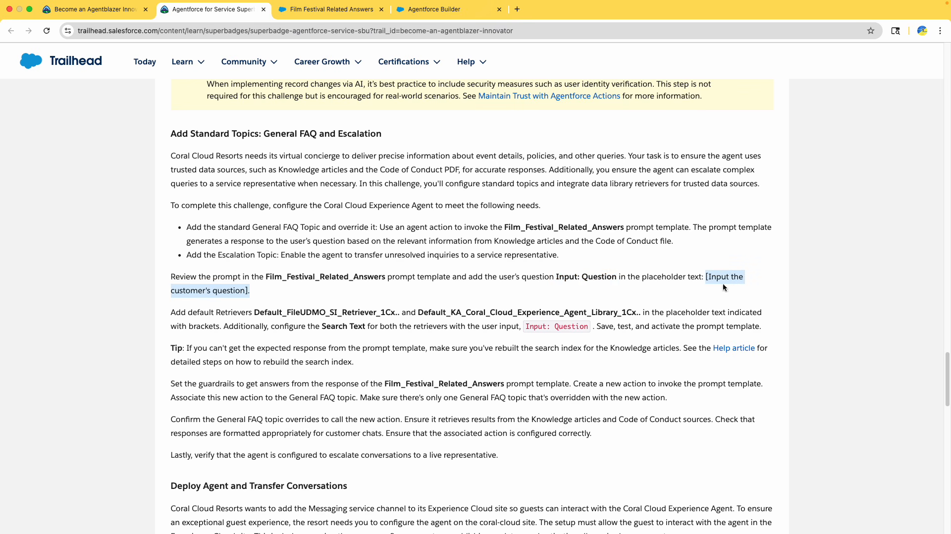
pyautogui.click(327, 9)
pyautogui.click(505, 212)
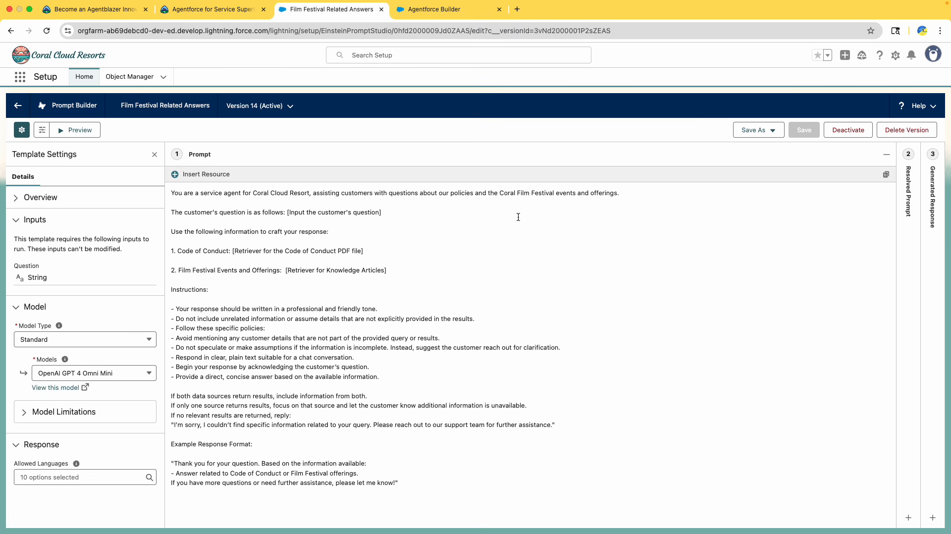
pyautogui.moveTo(287, 213); pyautogui.dragTo(383, 216)
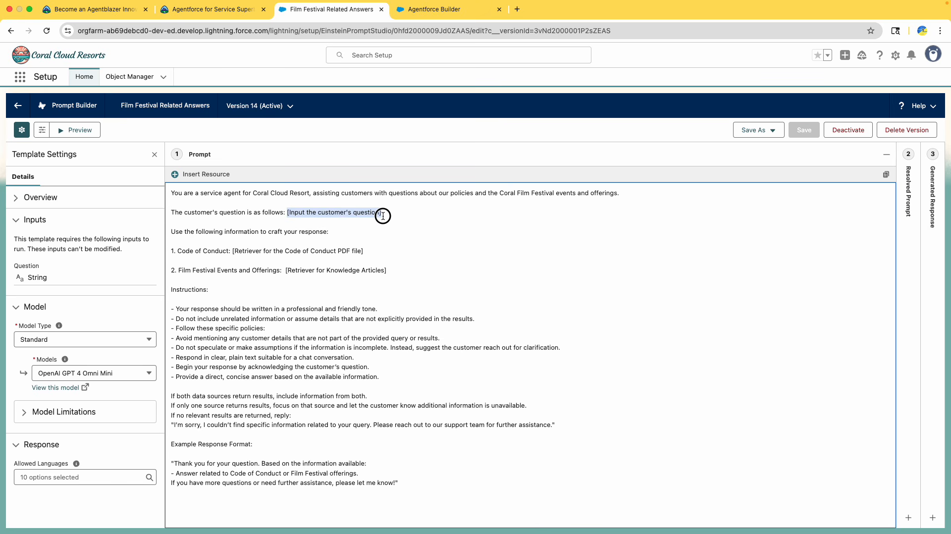
pyautogui.click(204, 175)
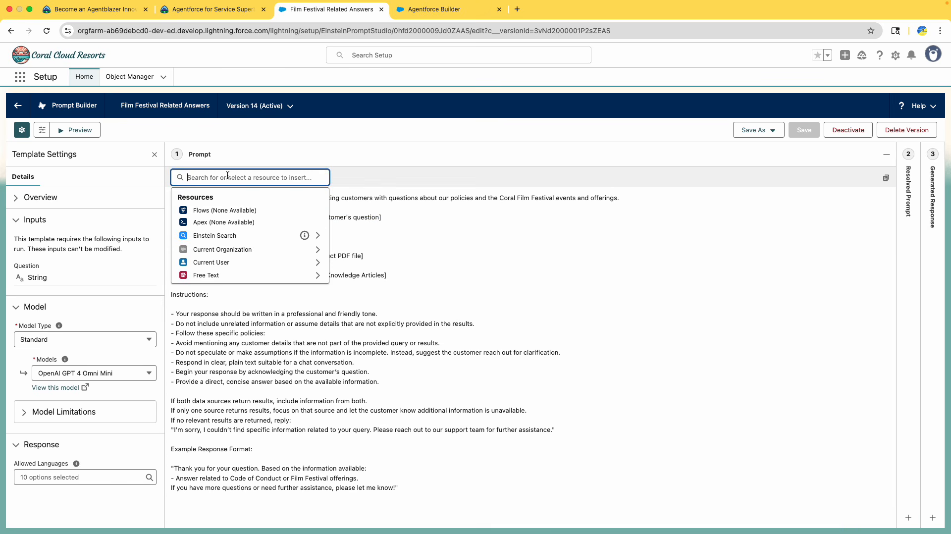
pyautogui.click(222, 276)
pyautogui.click(221, 214)
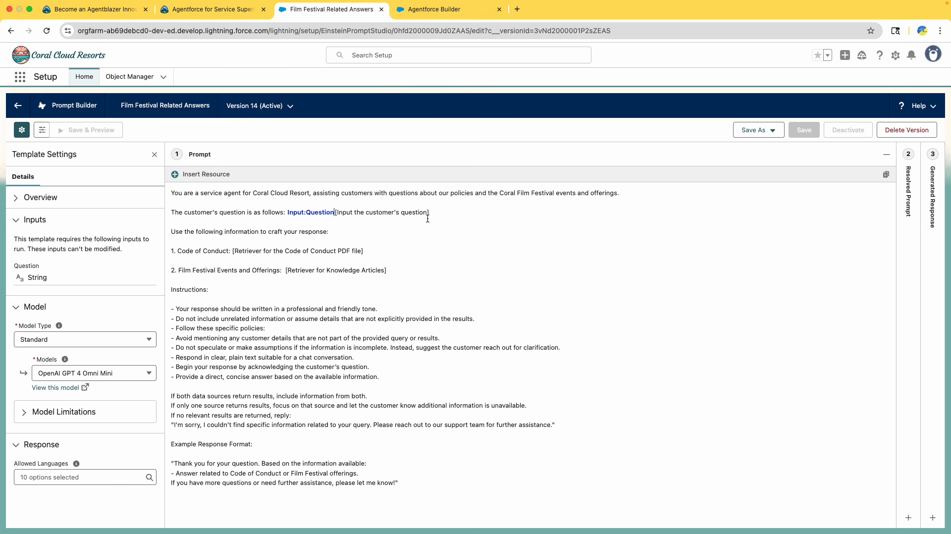
pyautogui.moveTo(433, 214); pyautogui.dragTo(336, 213)
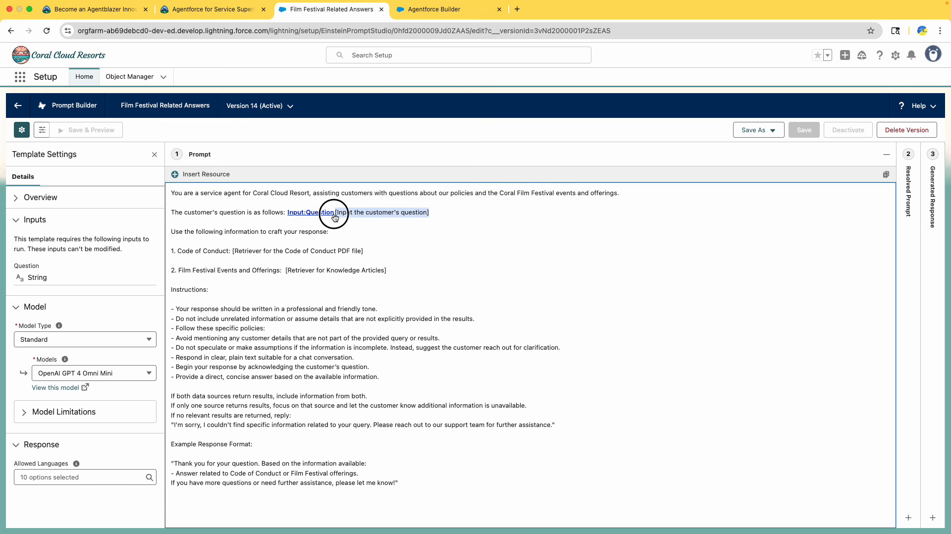
pyautogui.press('BackSpace')
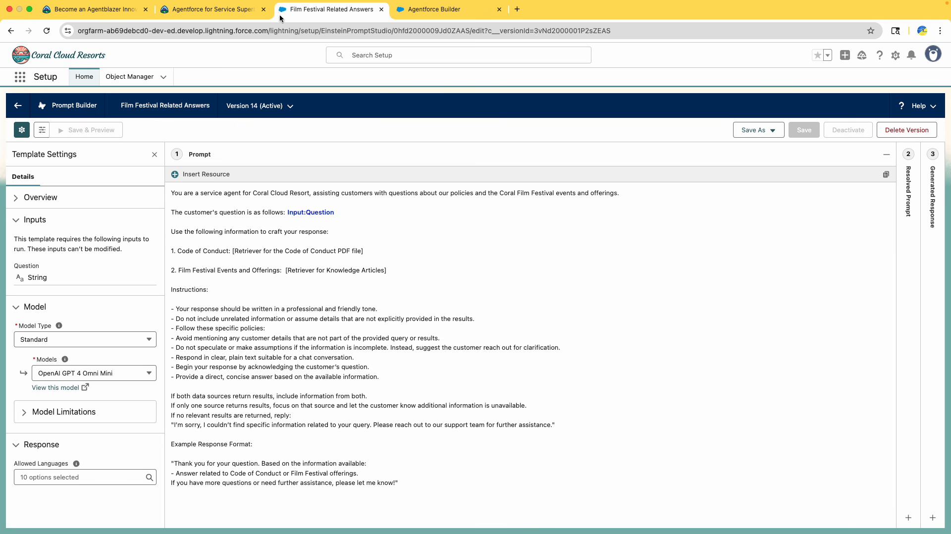
# Step: Read the Trailhead requirements for adding the two default retrievers with their Search Text, and check the Code of Conduct placeholder in the prompt
pyautogui.click(191, 10)
pyautogui.scroll(-1, 427, 290)
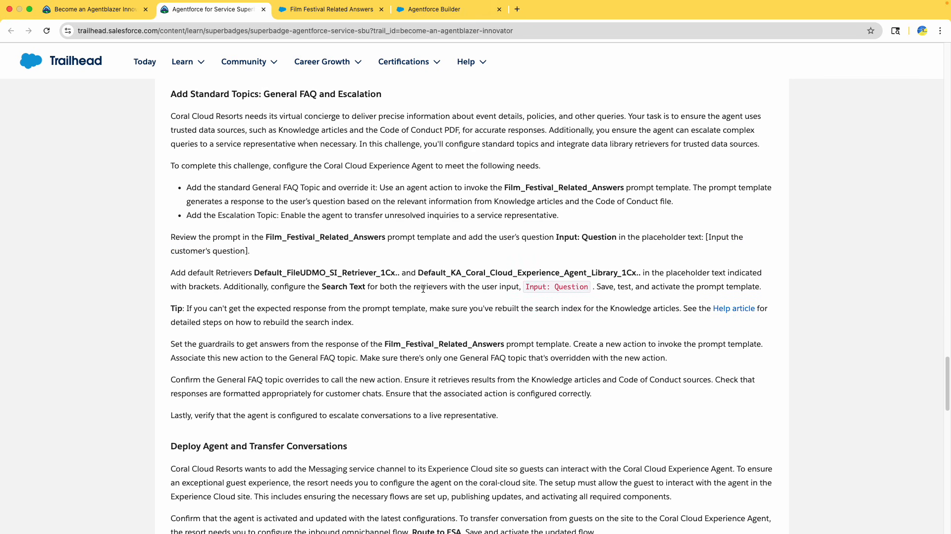
pyautogui.doubleClick(203, 273)
pyautogui.doubleClick(238, 273)
pyautogui.doubleClick(281, 275)
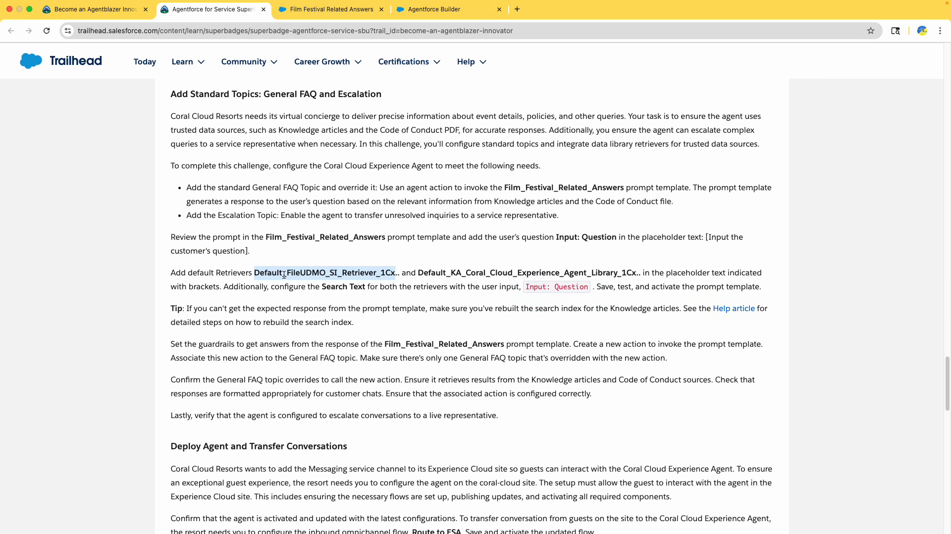
pyautogui.doubleClick(451, 274)
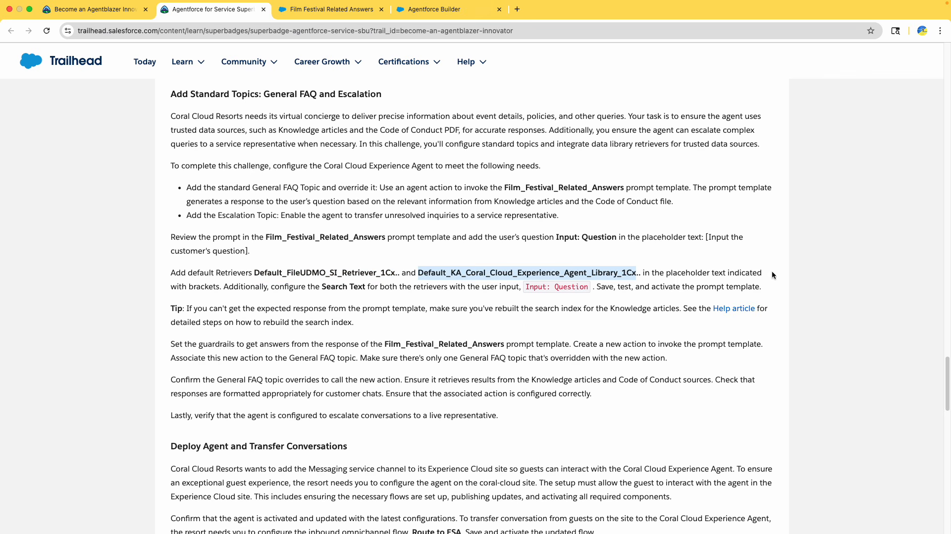
pyautogui.click(715, 273)
pyautogui.doubleClick(204, 287)
pyautogui.click(261, 286)
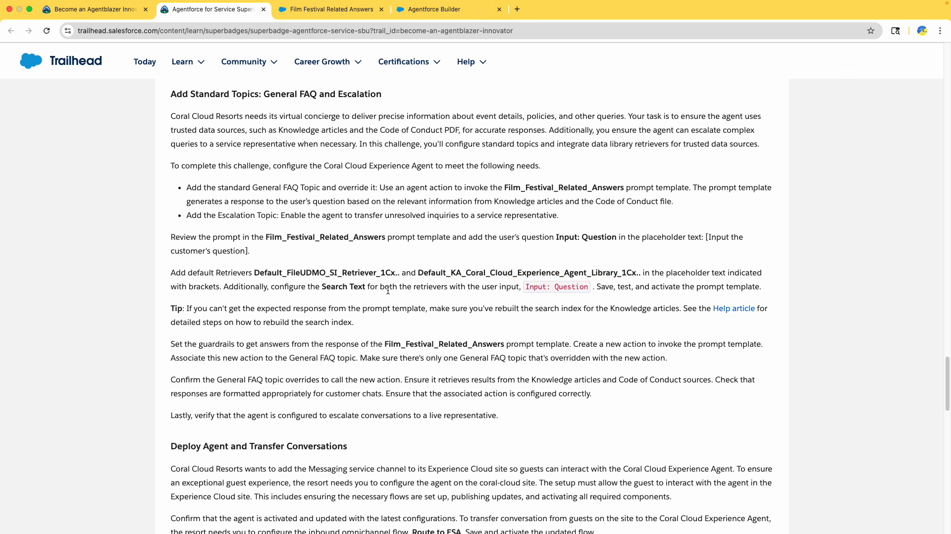
pyautogui.click(307, 10)
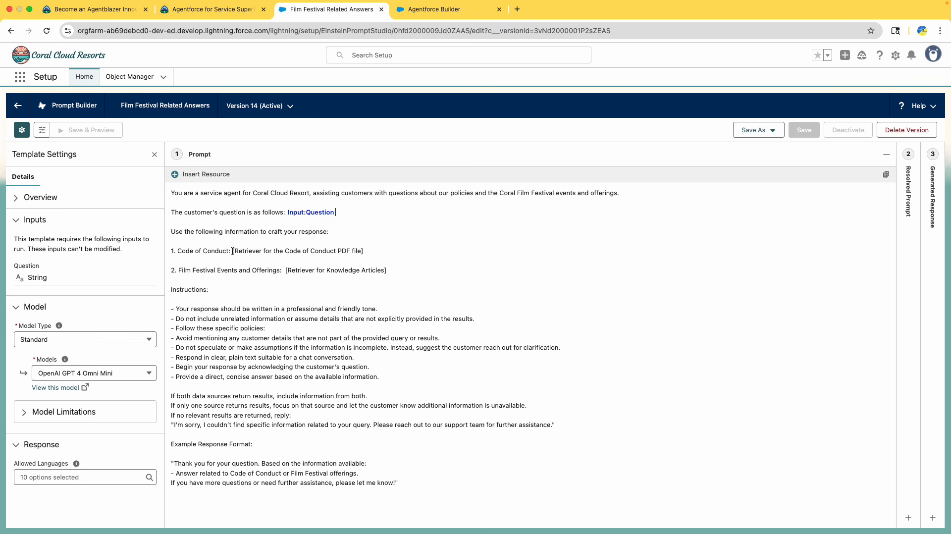
pyautogui.moveTo(232, 251); pyautogui.dragTo(362, 251)
pyautogui.click(218, 9)
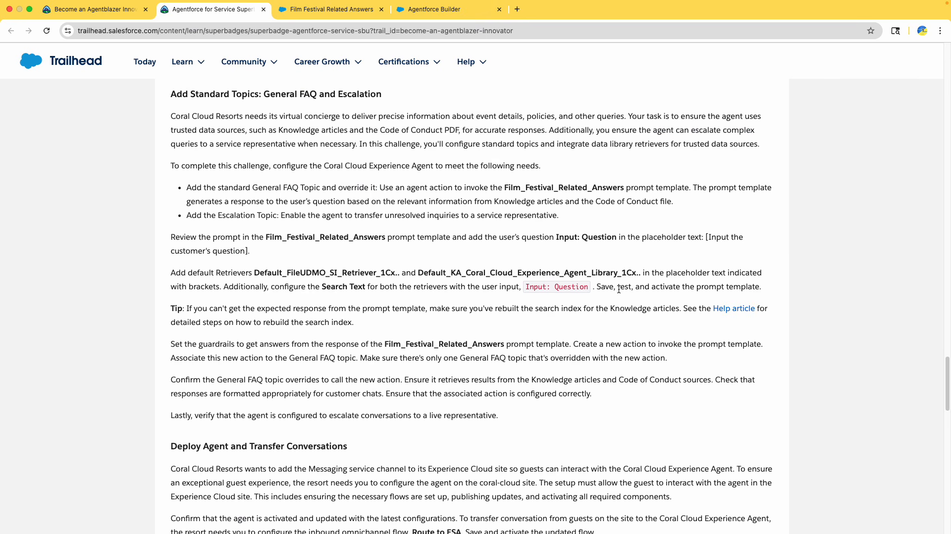
pyautogui.doubleClick(685, 273)
pyautogui.doubleClick(719, 274)
pyautogui.doubleClick(276, 272)
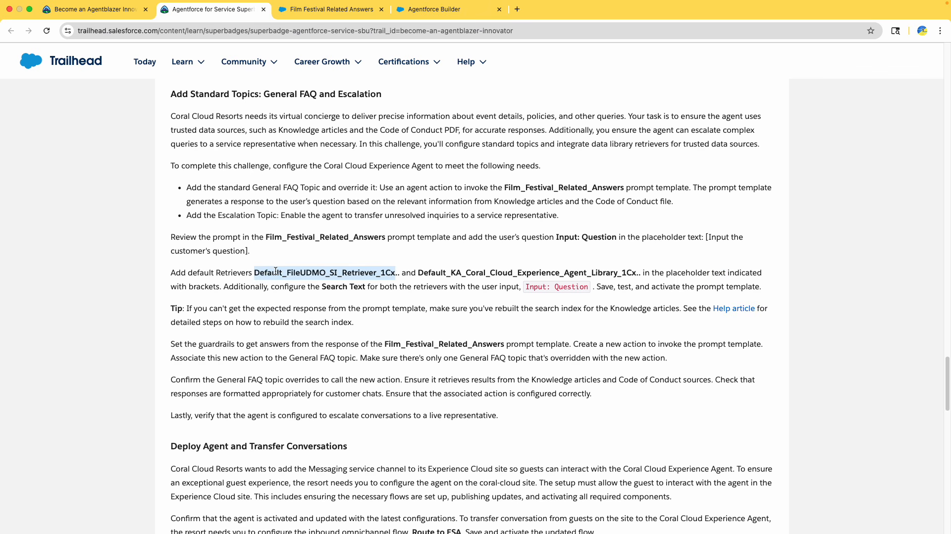
# Step: Replace the Code of Conduct PDF placeholder in the prompt with the Default FileUDMO_SI Retriever from Einstein Search's RagFileUDMO
pyautogui.click(324, 9)
pyautogui.click(287, 274)
pyautogui.click(238, 251)
pyautogui.moveTo(373, 251); pyautogui.dragTo(232, 249)
pyautogui.click(234, 252)
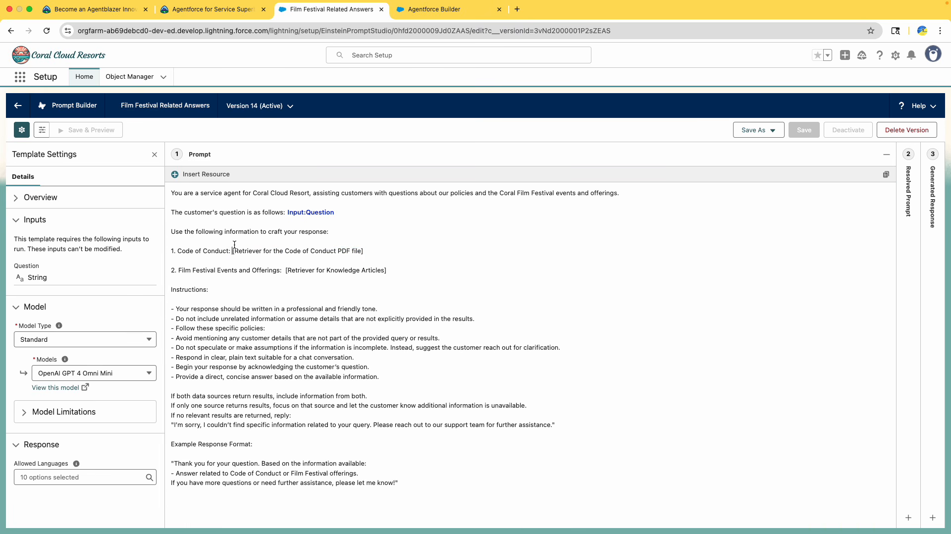
pyautogui.click(206, 174)
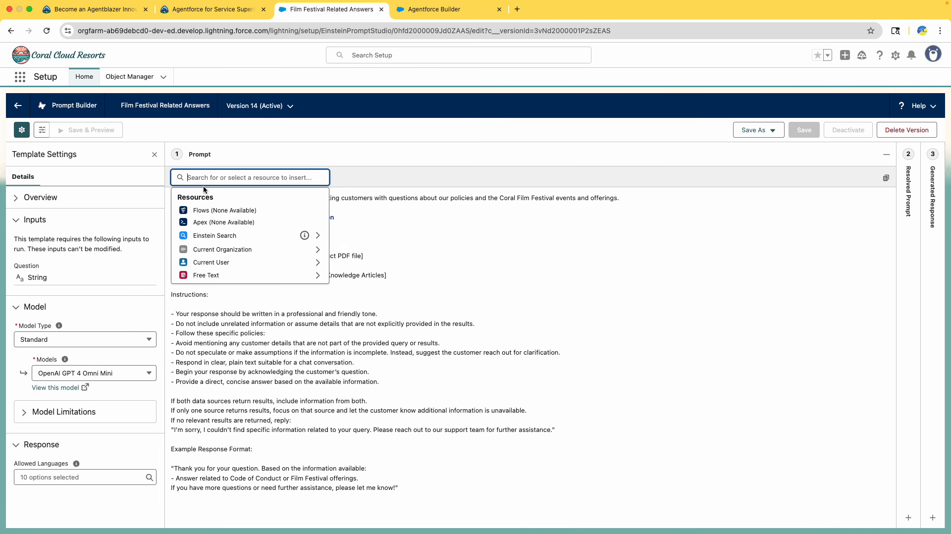
pyautogui.click(234, 237)
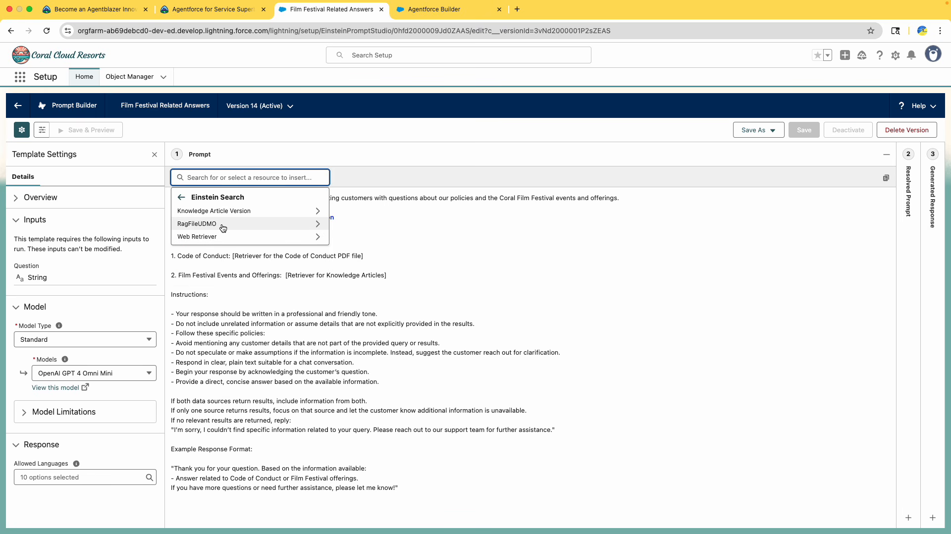
pyautogui.click(237, 9)
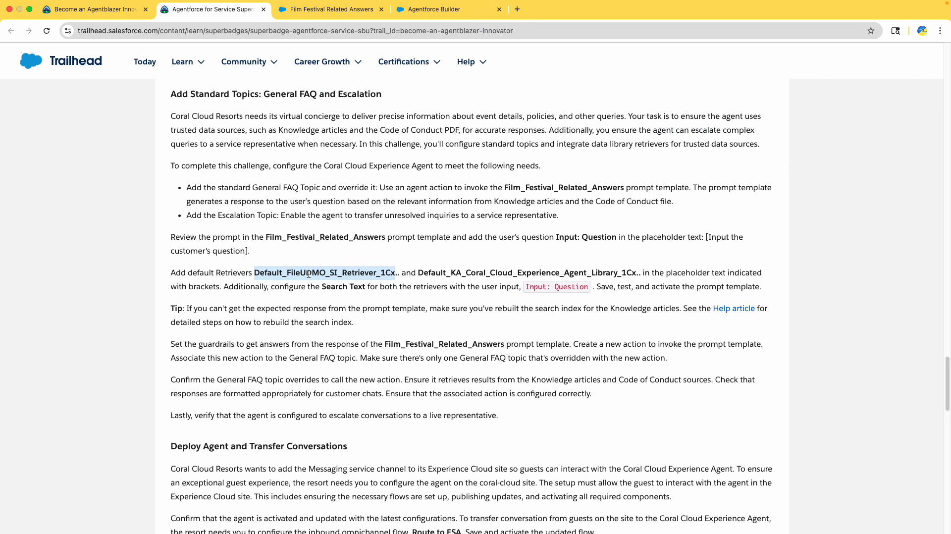
pyautogui.click(316, 10)
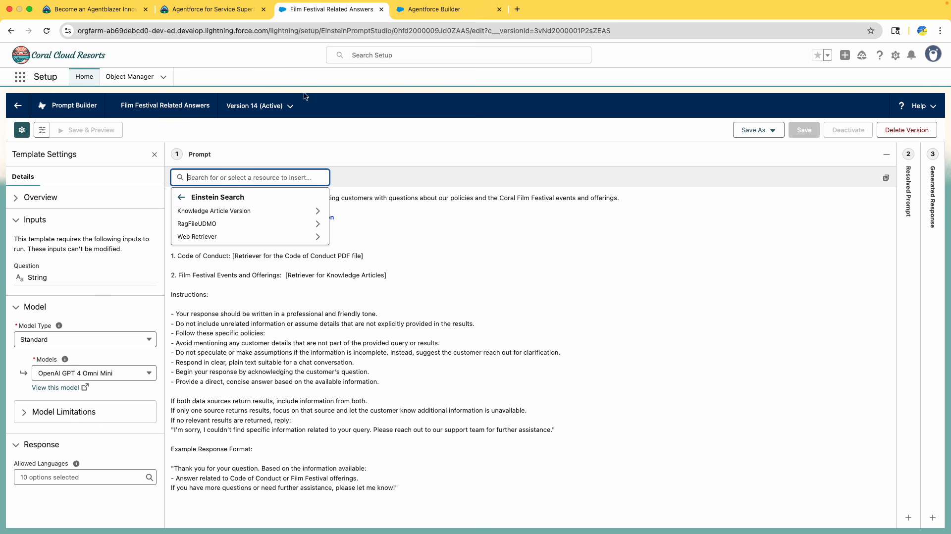
pyautogui.click(236, 224)
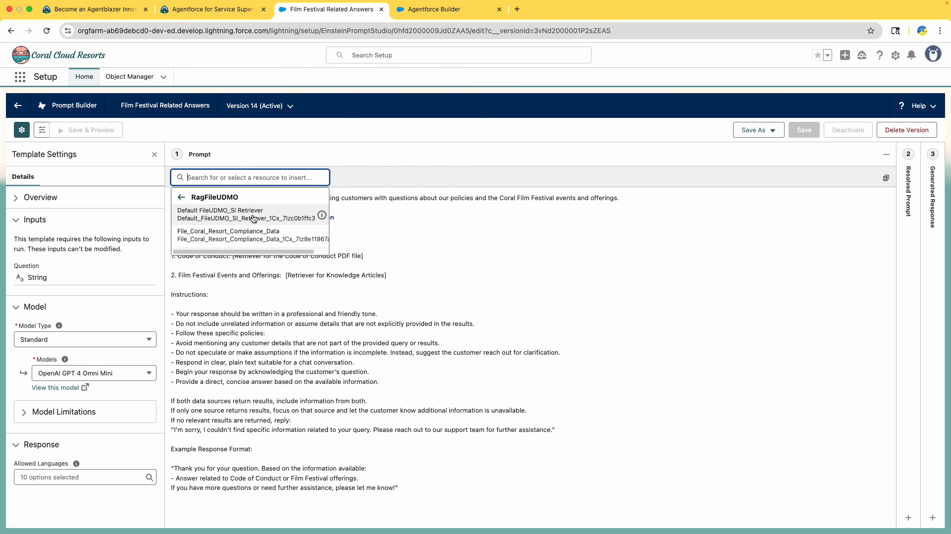
pyautogui.click(253, 218)
pyautogui.moveTo(383, 254); pyautogui.dragTo(516, 252)
pyautogui.press('BackSpace')
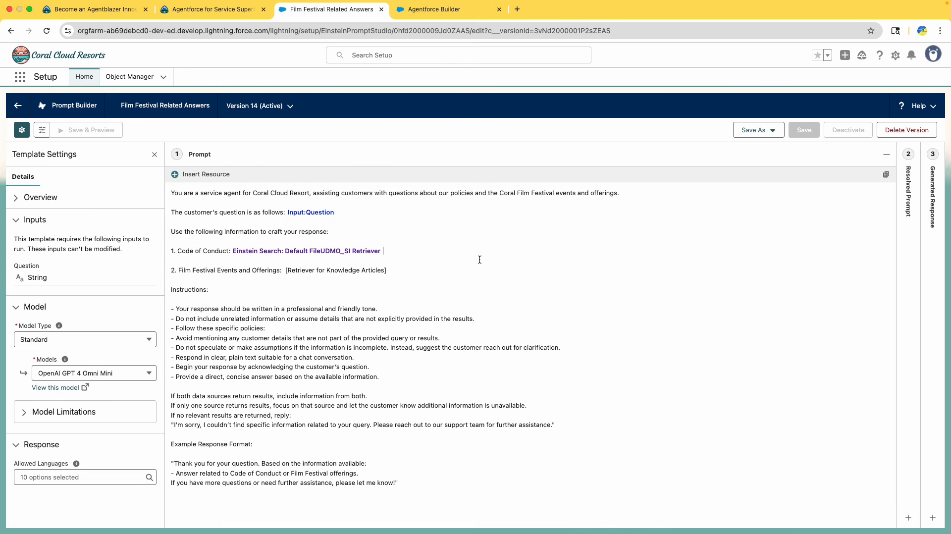
# Step: Replace the [Retriever for Knowledge Articles] placeholder with Einstein Search's Default KA_Coral_Cloud_Experience_Age Retriever from Knowledge Article Version
pyautogui.click(285, 270)
pyautogui.click(209, 178)
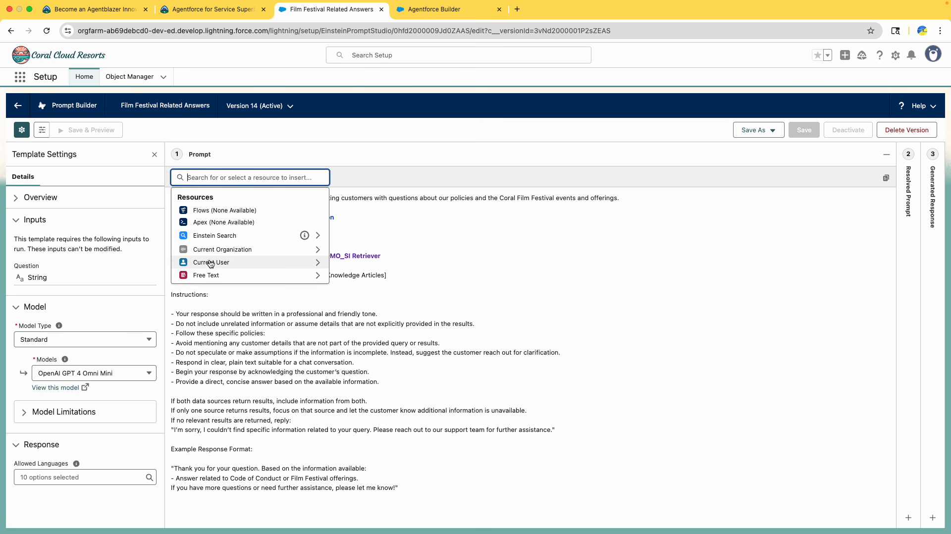
pyautogui.click(200, 236)
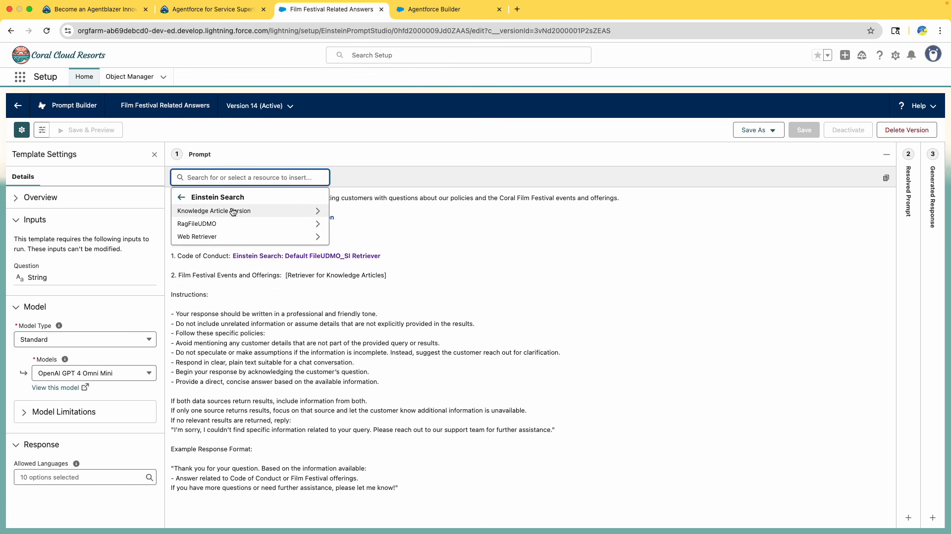
pyautogui.click(236, 210)
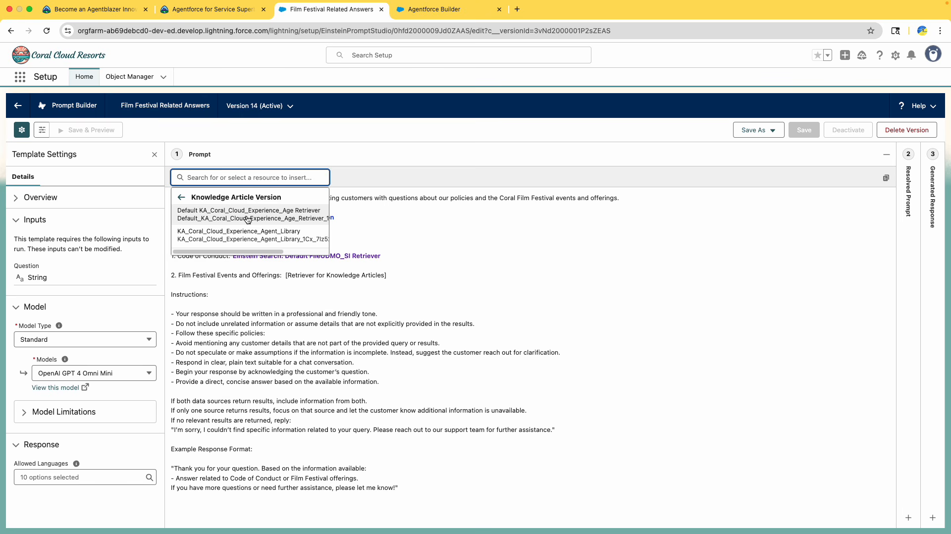
pyautogui.click(247, 221)
pyautogui.moveTo(612, 271); pyautogui.dragTo(499, 270)
pyautogui.press('BackSpace')
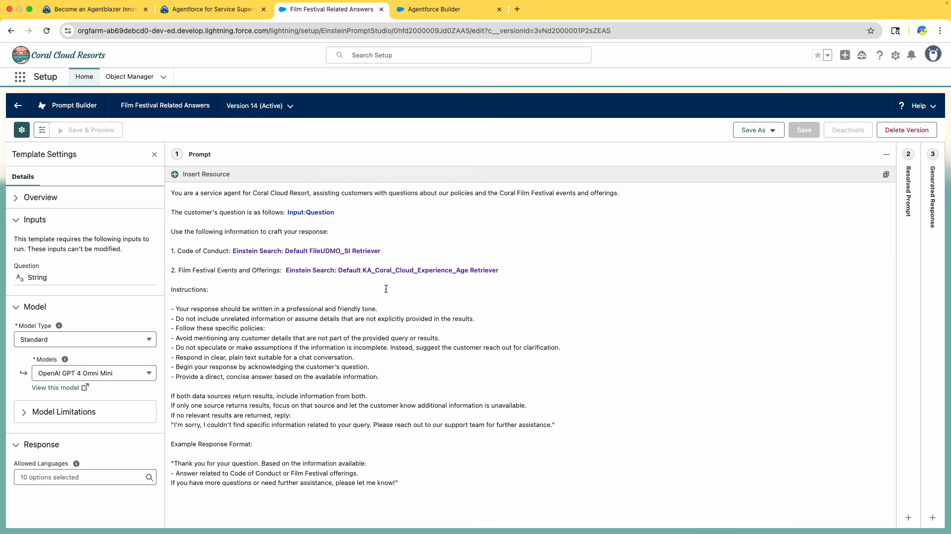
# Step: Read the Trailhead requirement on configuring the Search Text of both retrievers with the user input
pyautogui.click(203, 9)
pyautogui.scroll(-2, 418, 334)
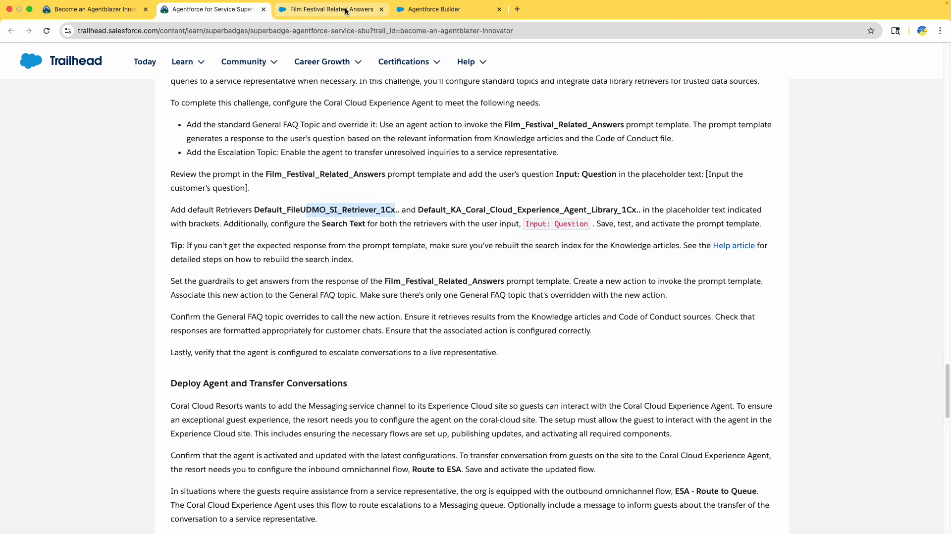
pyautogui.click(291, 228)
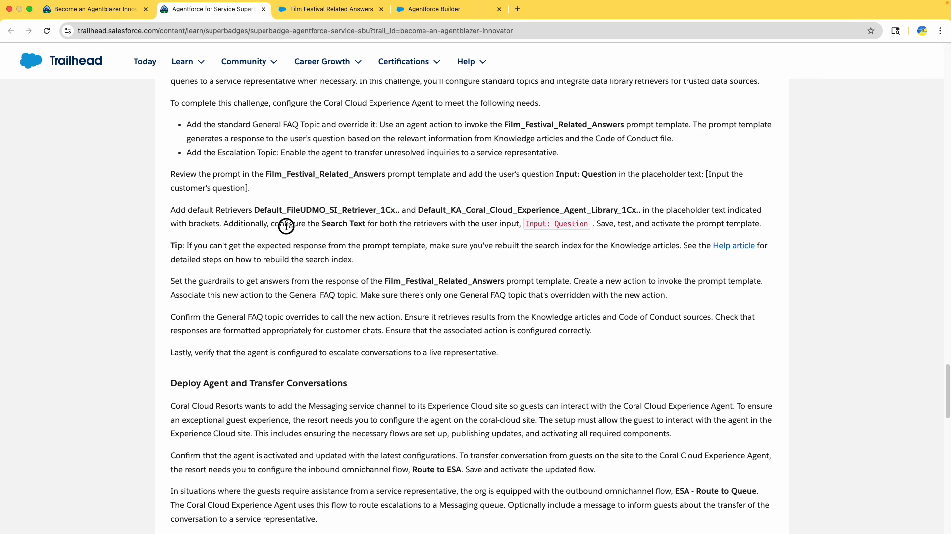
pyautogui.doubleClick(246, 226)
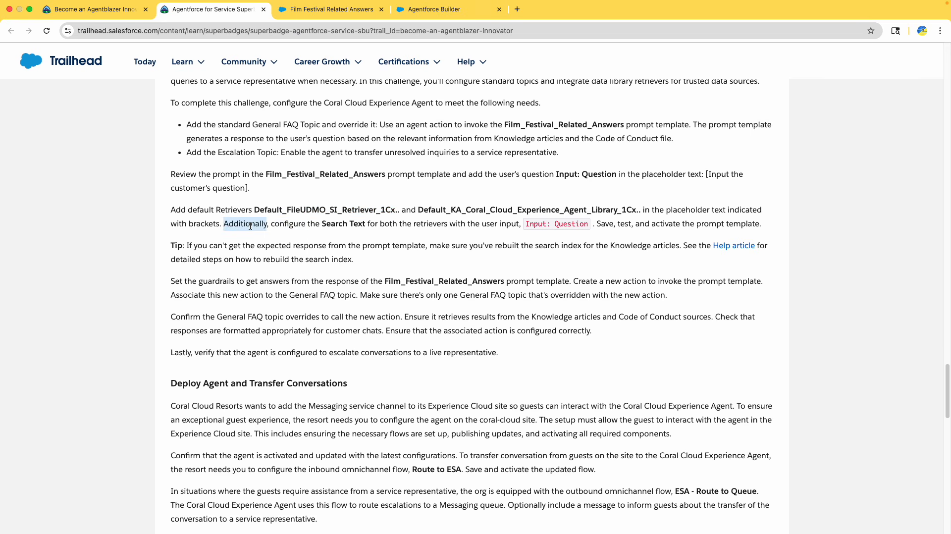
pyautogui.click(321, 224)
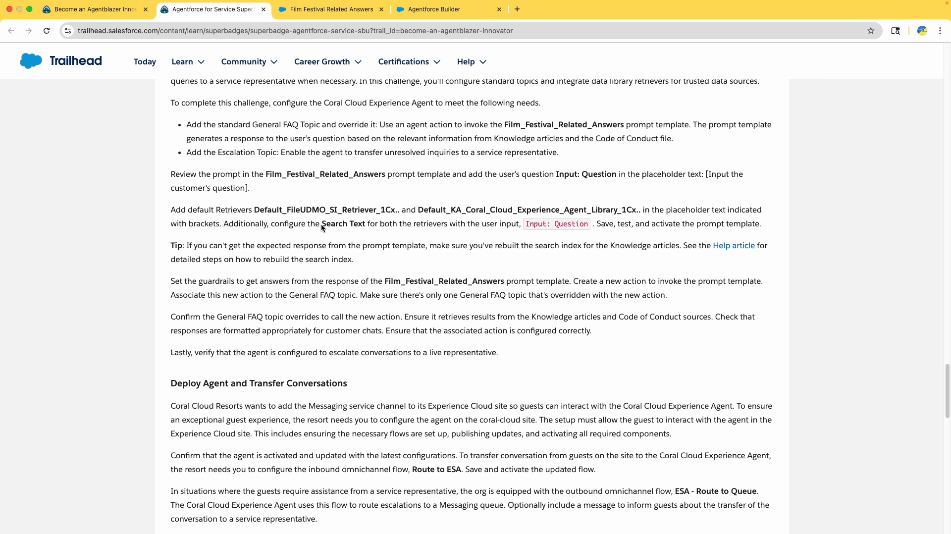
pyautogui.doubleClick(328, 224)
pyautogui.moveTo(399, 223); pyautogui.dragTo(492, 221)
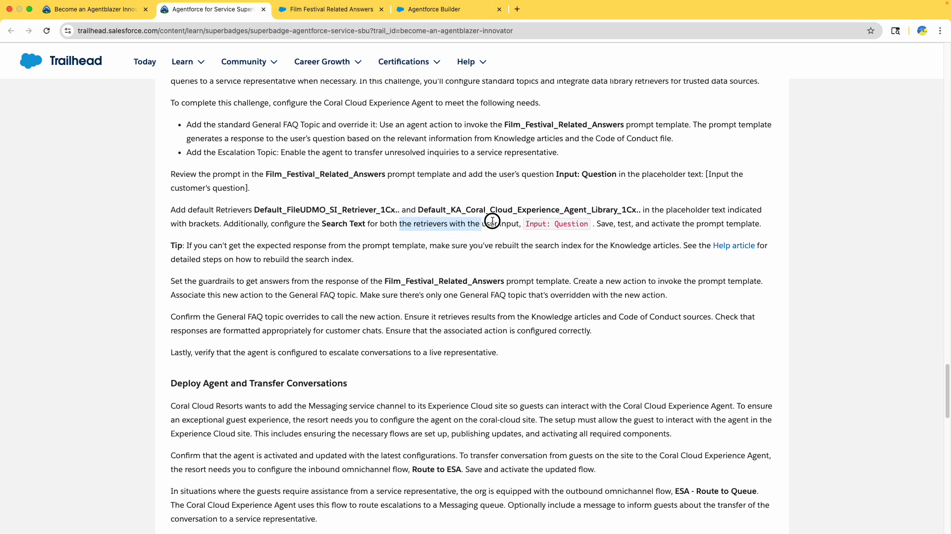
# Step: Open the settings of the Default FileUDMO_SI Retriever in the prompt and examine its Search Text parameter
pyautogui.click(334, 9)
pyautogui.click(345, 251)
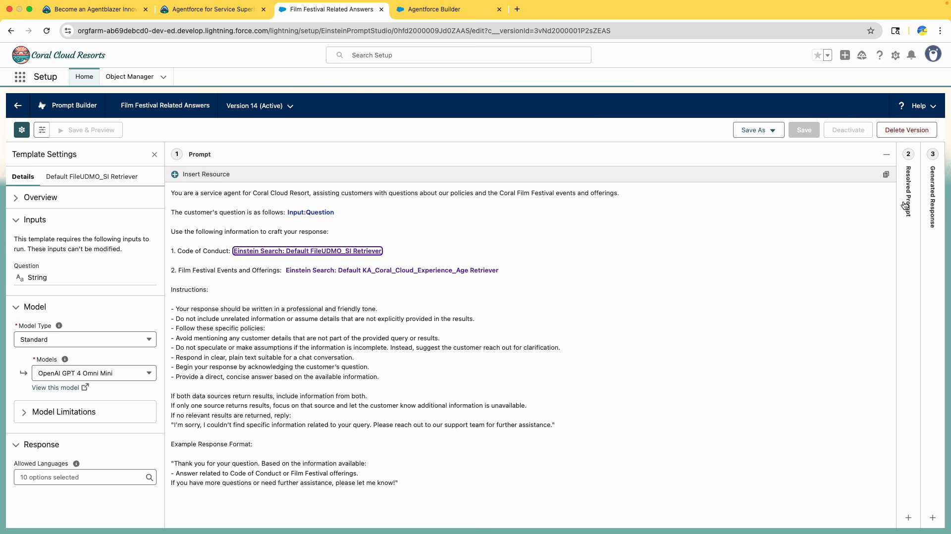
pyautogui.click(92, 179)
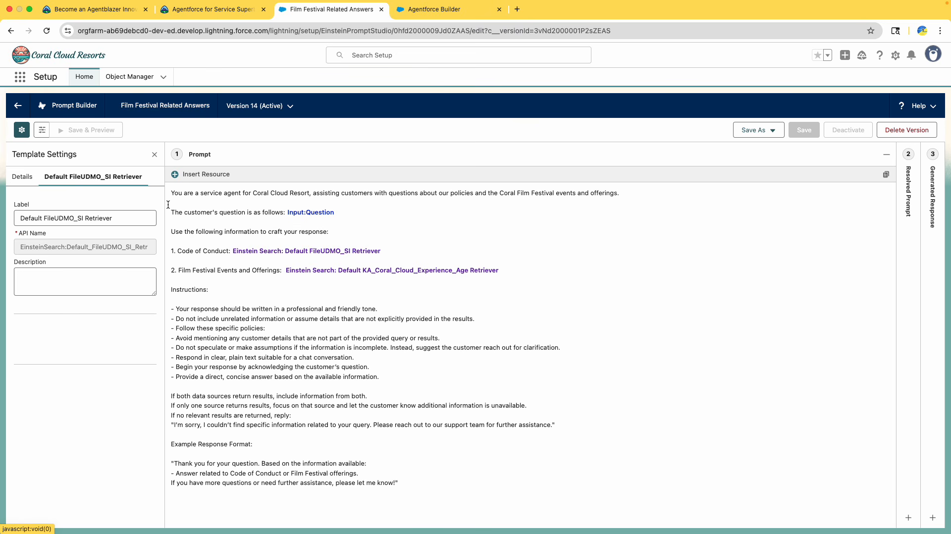
pyautogui.click(308, 252)
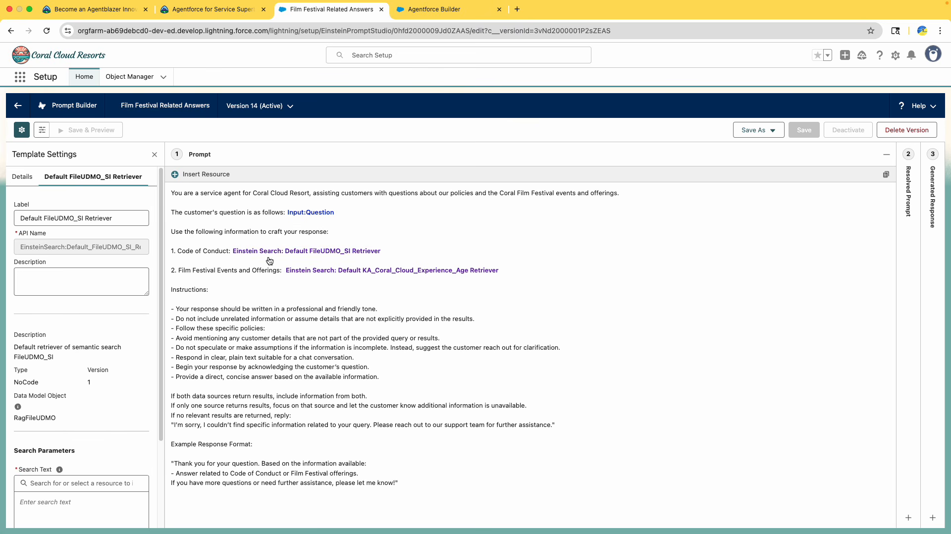
pyautogui.scroll(-3, 41, 367)
pyautogui.scroll(-2, 94, 341)
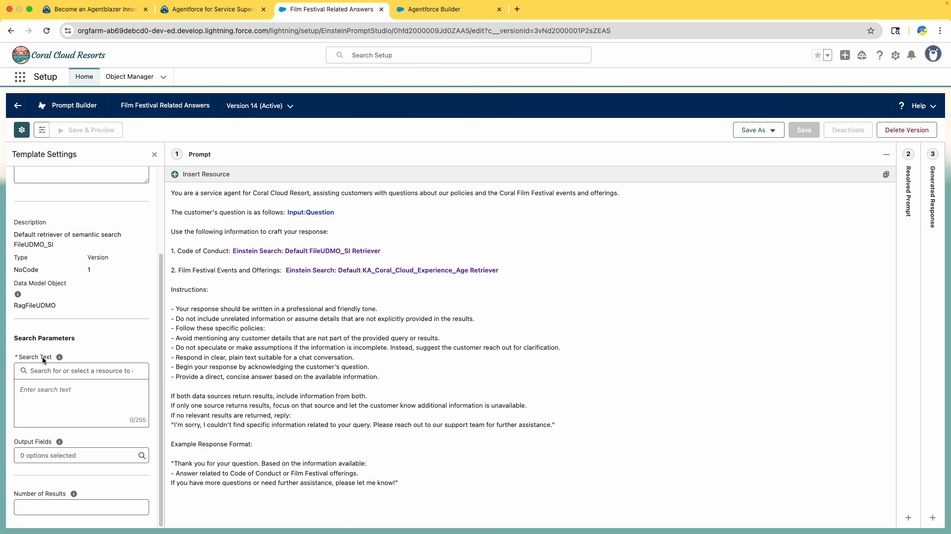
pyautogui.scroll(5, 69, 322)
# Step: Set the Default FileUDMO_SI Retriever's Search Text to the free-text Question input, as the Trailhead requirement asks
pyautogui.click(23, 177)
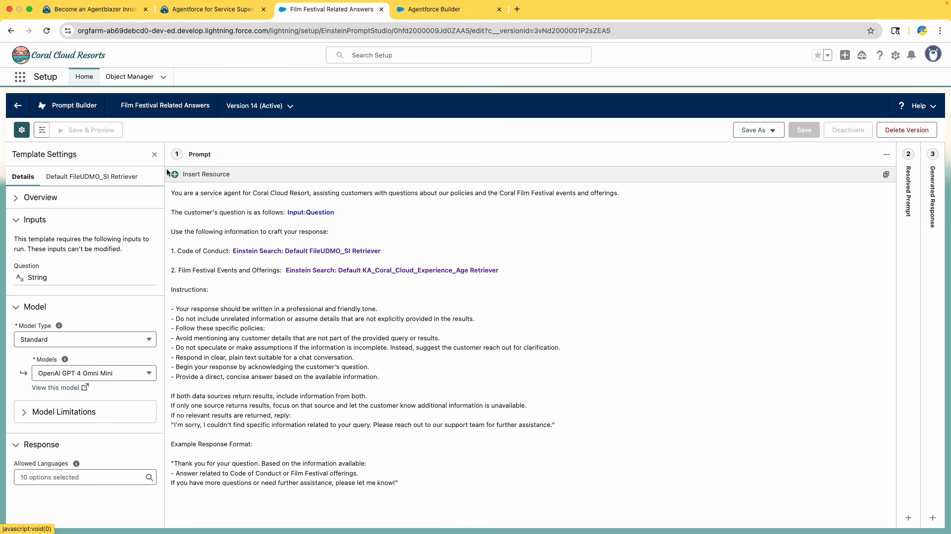
pyautogui.click(313, 253)
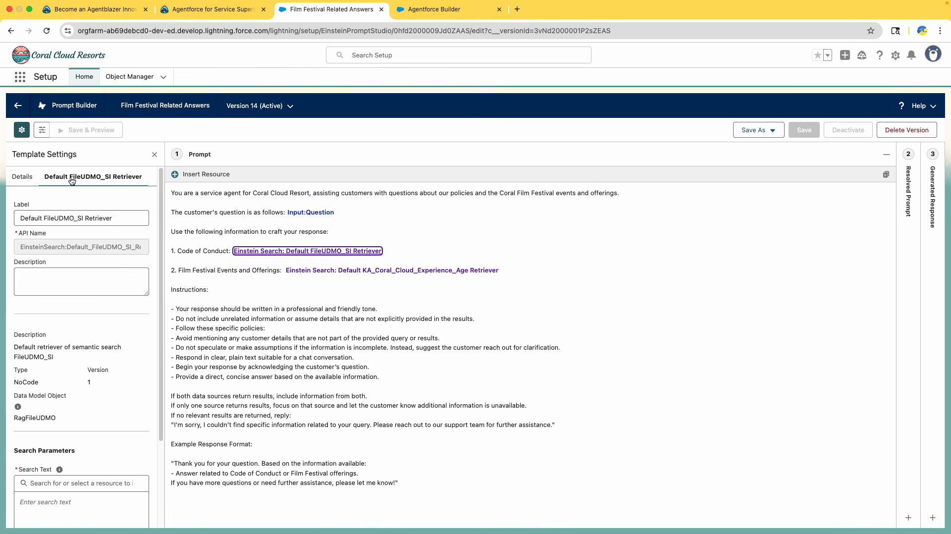
pyautogui.scroll(-5, 111, 325)
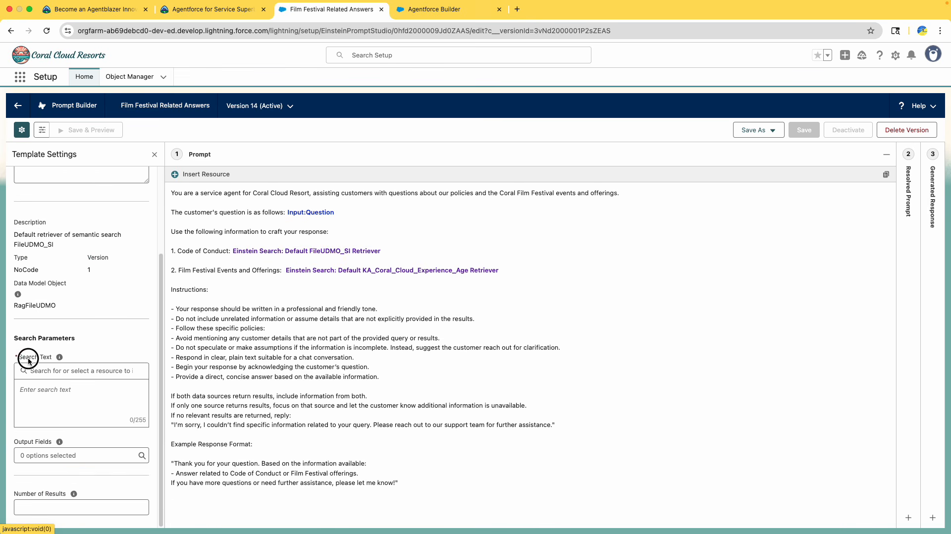
pyautogui.click(213, 9)
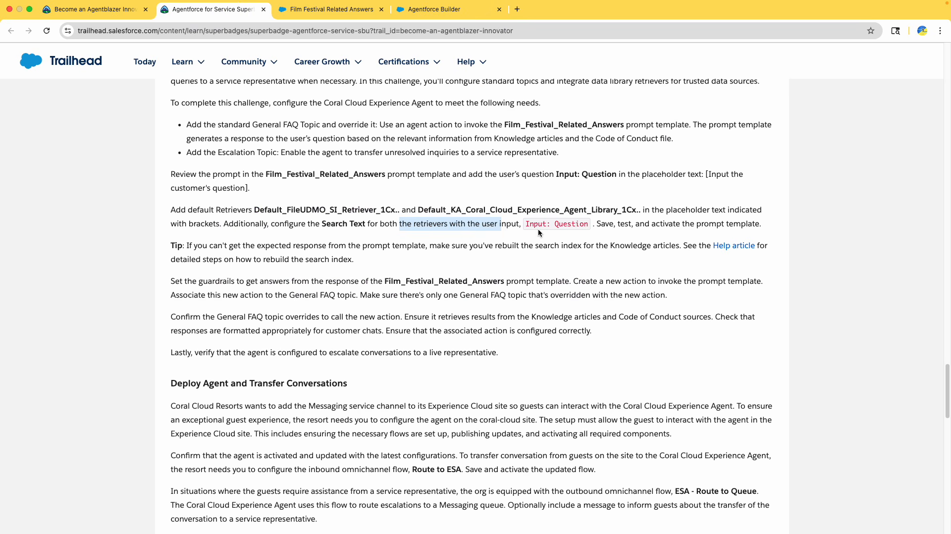
pyautogui.click(348, 6)
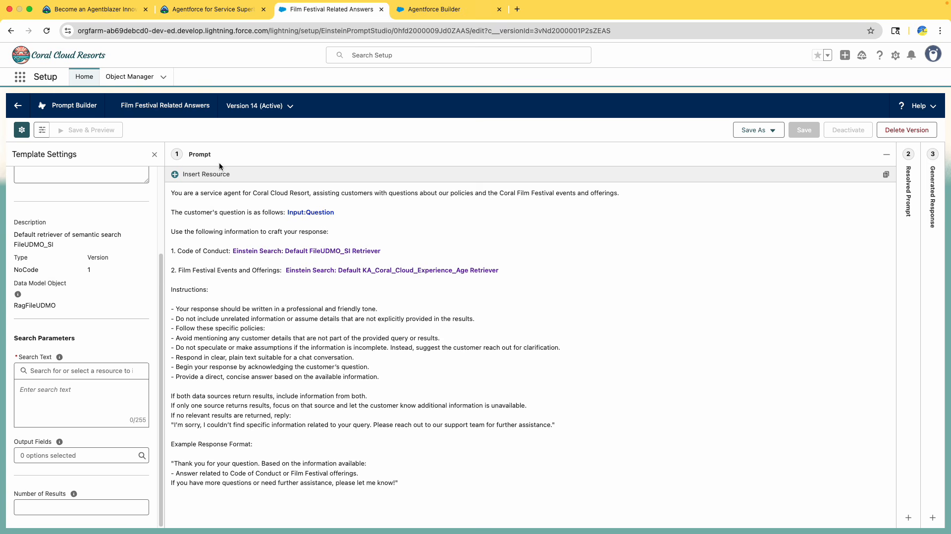
pyautogui.click(57, 377)
pyautogui.click(59, 431)
pyautogui.click(60, 403)
# Step: Set the Search Text of the Default KA_Coral_Cloud_Experience_Age Retriever to the free-text Question input
pyautogui.click(354, 272)
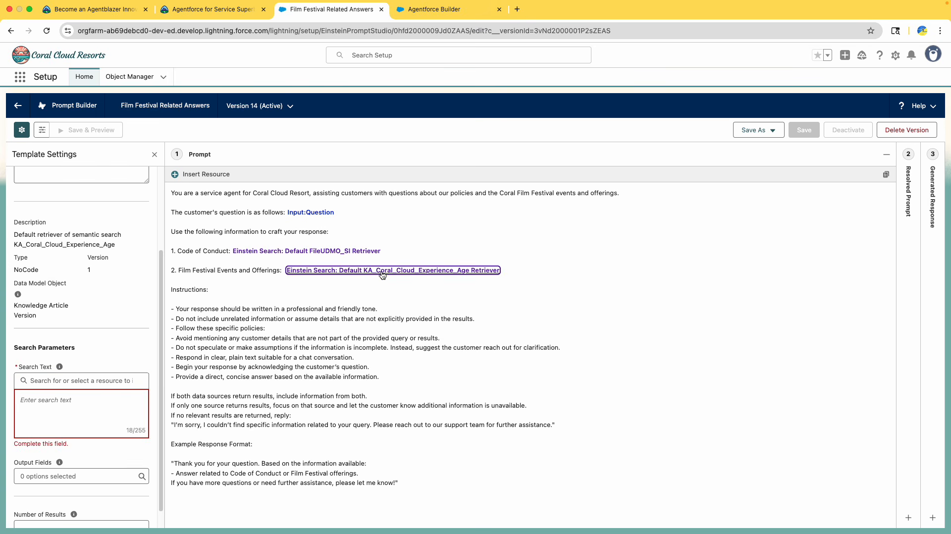
pyautogui.click(74, 381)
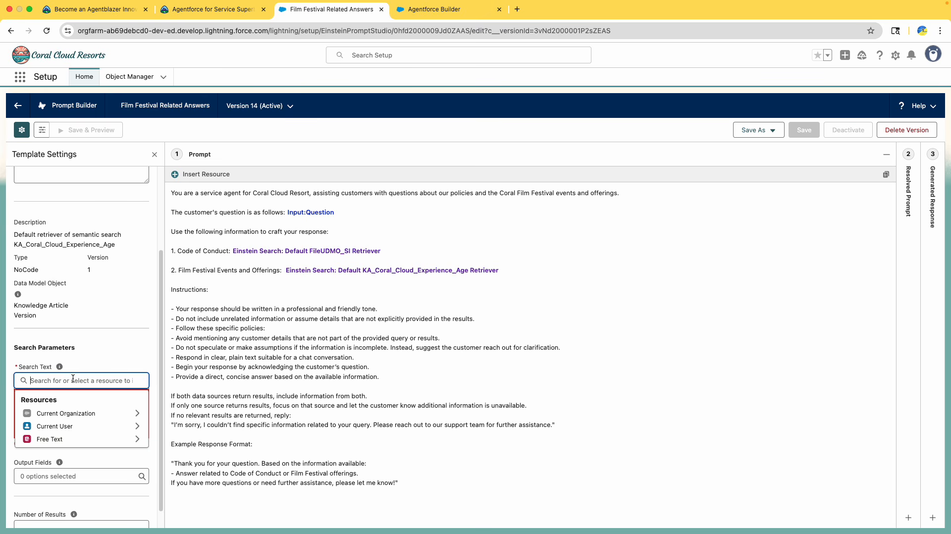
pyautogui.scroll(3, 91, 185)
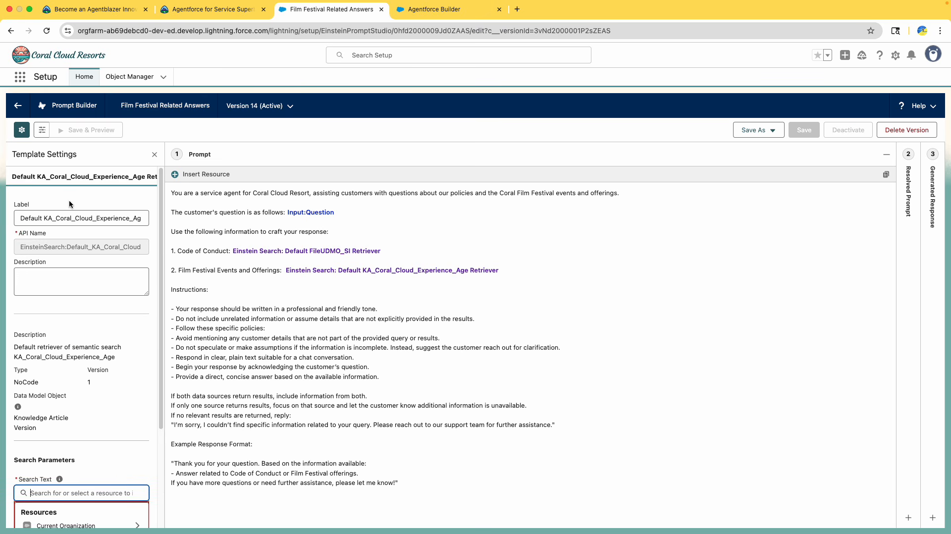
pyautogui.scroll(-3, 69, 203)
pyautogui.click(52, 466)
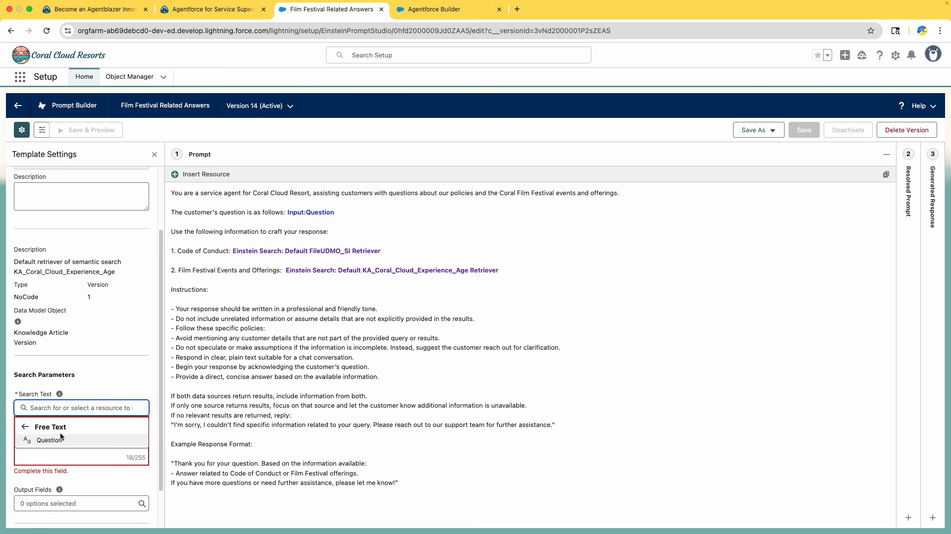
pyautogui.click(62, 441)
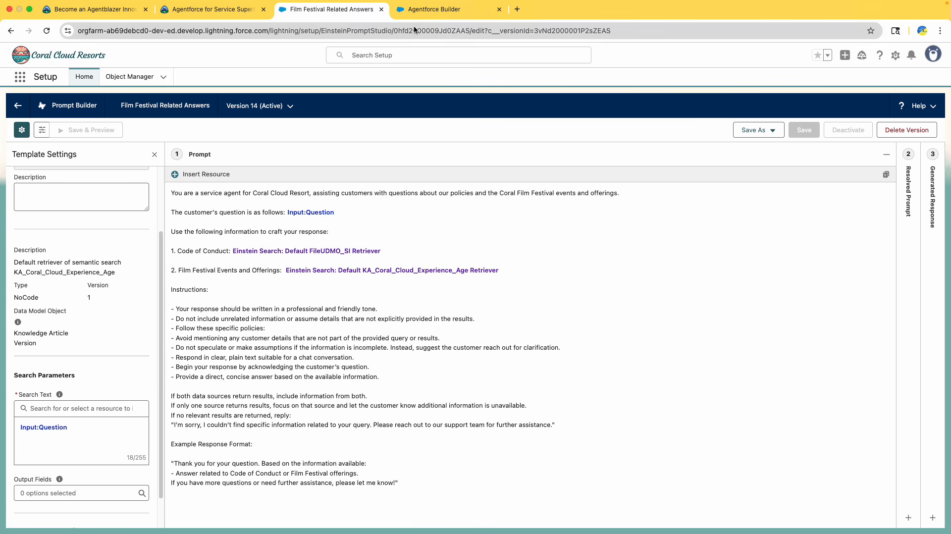
# Step: Save the prompt template as a new version and activate it, following the Trailhead instruction to save, test and activate
pyautogui.click(235, 9)
pyautogui.moveTo(602, 224); pyautogui.dragTo(674, 225)
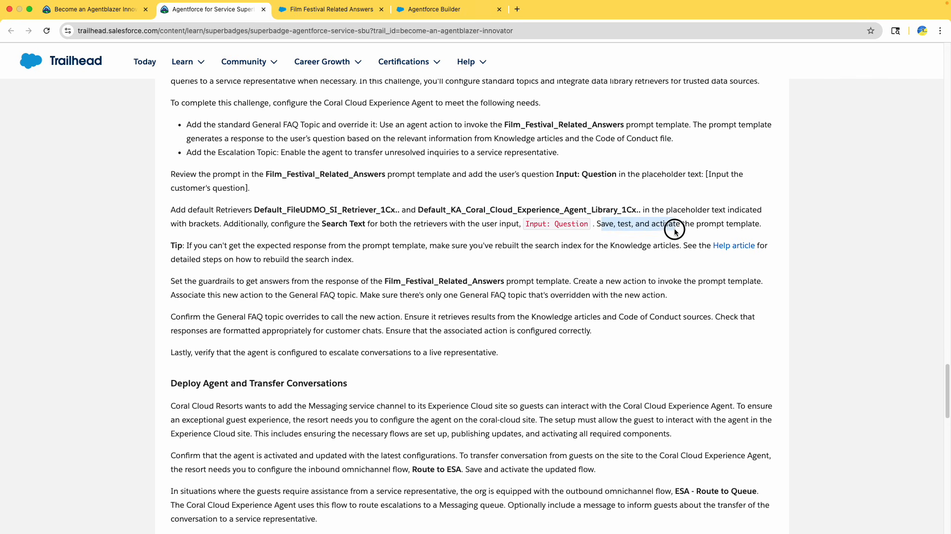
pyautogui.click(337, 10)
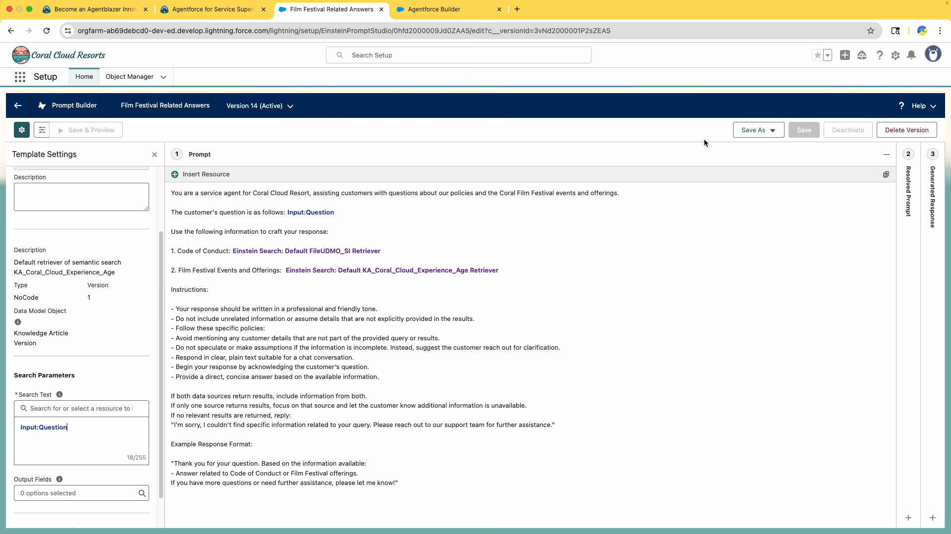
pyautogui.click(753, 132)
pyautogui.click(752, 150)
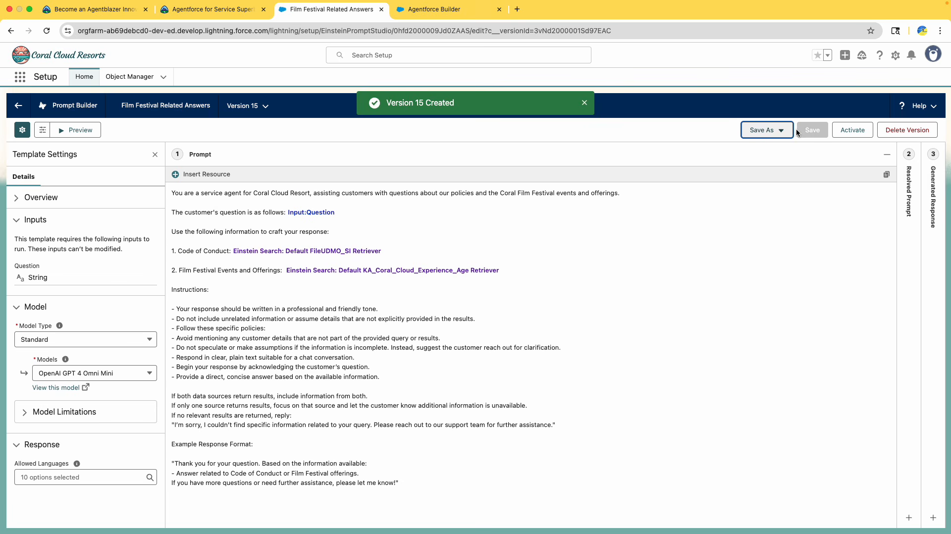
pyautogui.click(842, 135)
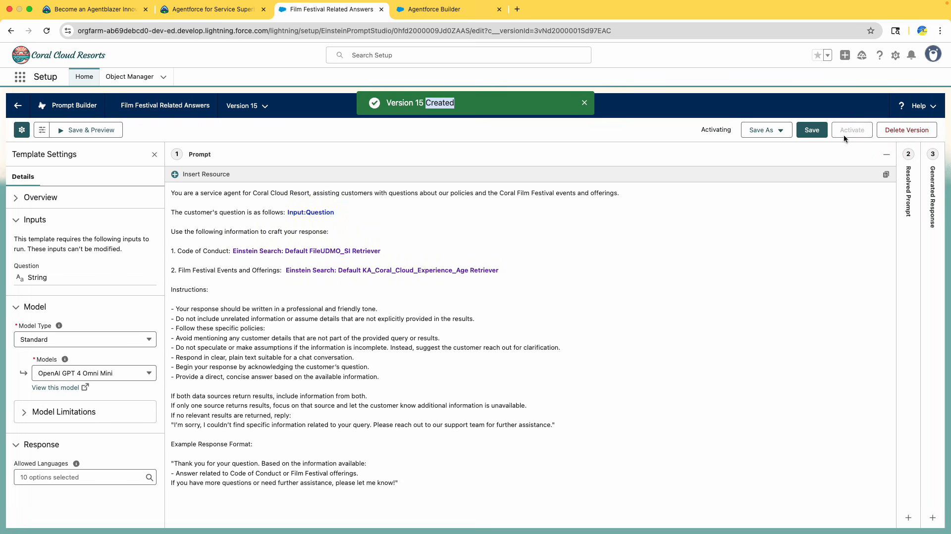
# Step: Preview the prompt template with the question "Can i get the booking details"
pyautogui.click(72, 131)
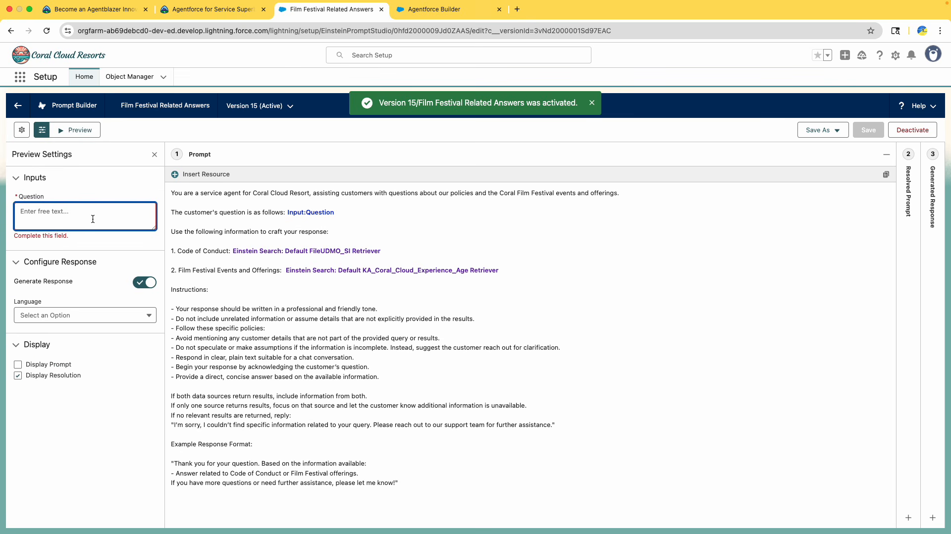
pyautogui.write('Can')
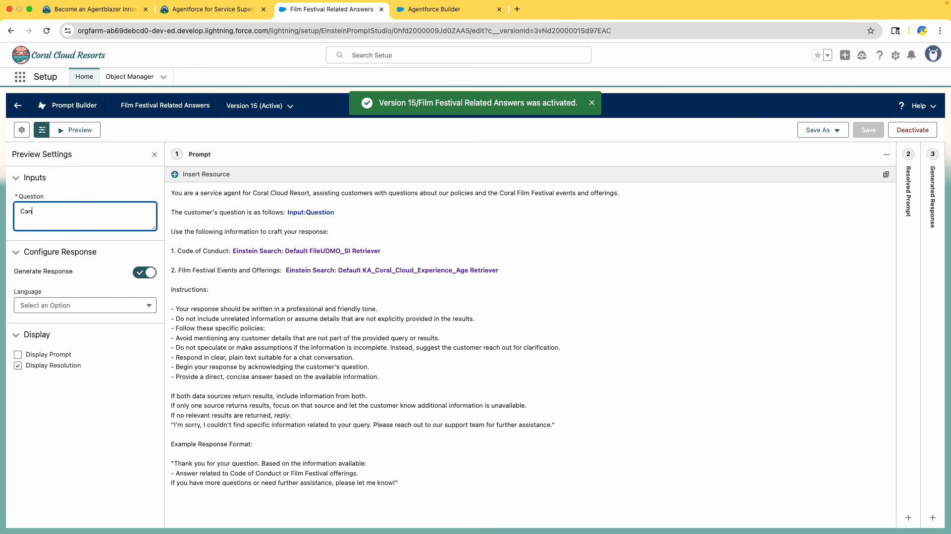
pyautogui.write(' i get the booking details')
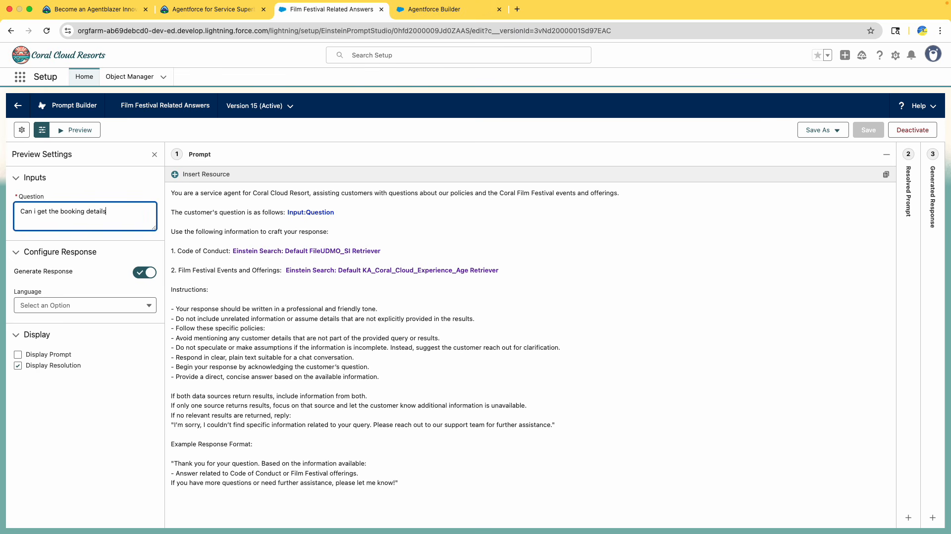
pyautogui.click(69, 130)
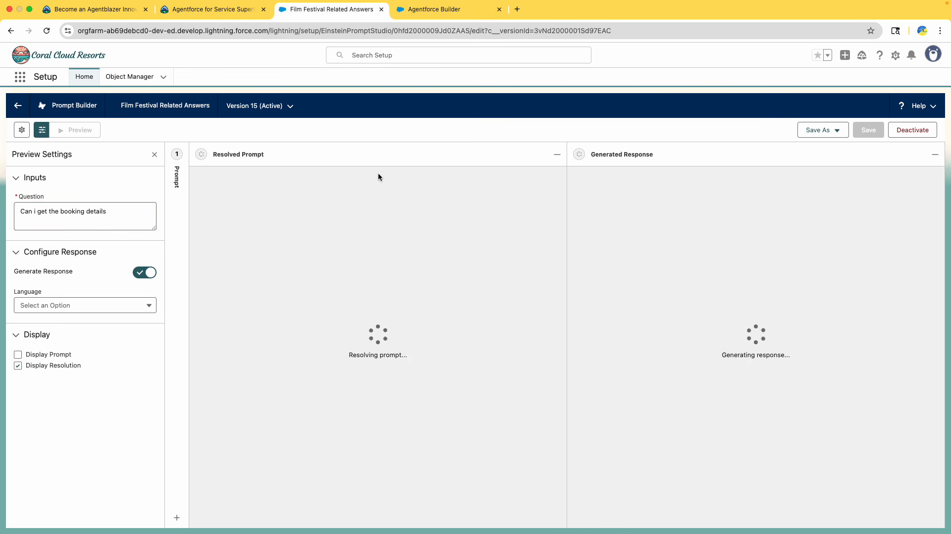
# Step: Read the Trailhead tip about rebuilding the search index, and review the response generated for the preview question
pyautogui.click(177, 10)
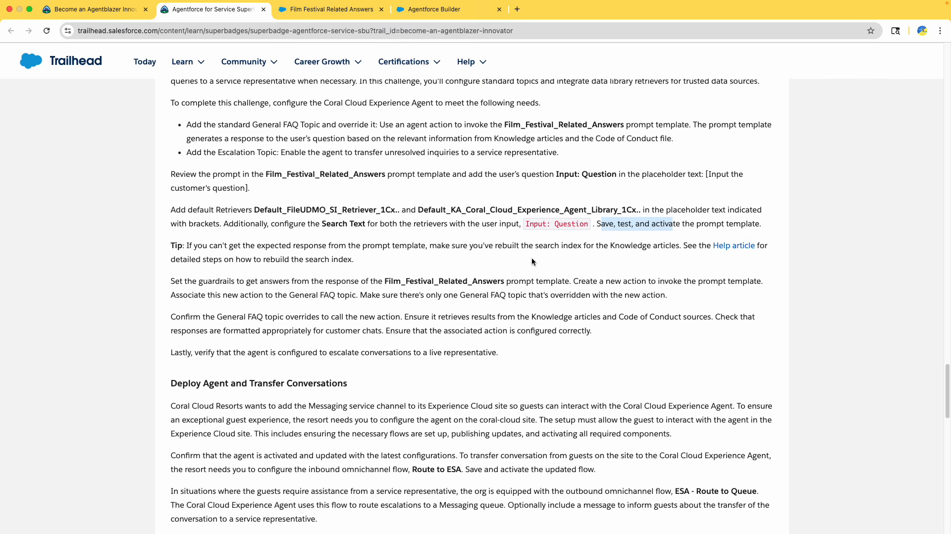
pyautogui.scroll(-3, 532, 261)
pyautogui.moveTo(189, 182); pyautogui.dragTo(330, 194)
pyautogui.tripleClick(296, 181)
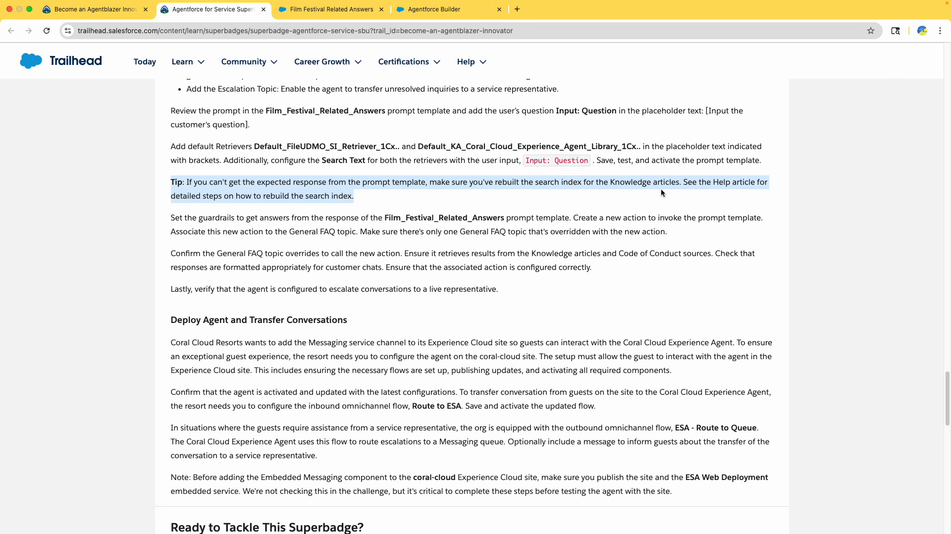
pyautogui.click(310, 17)
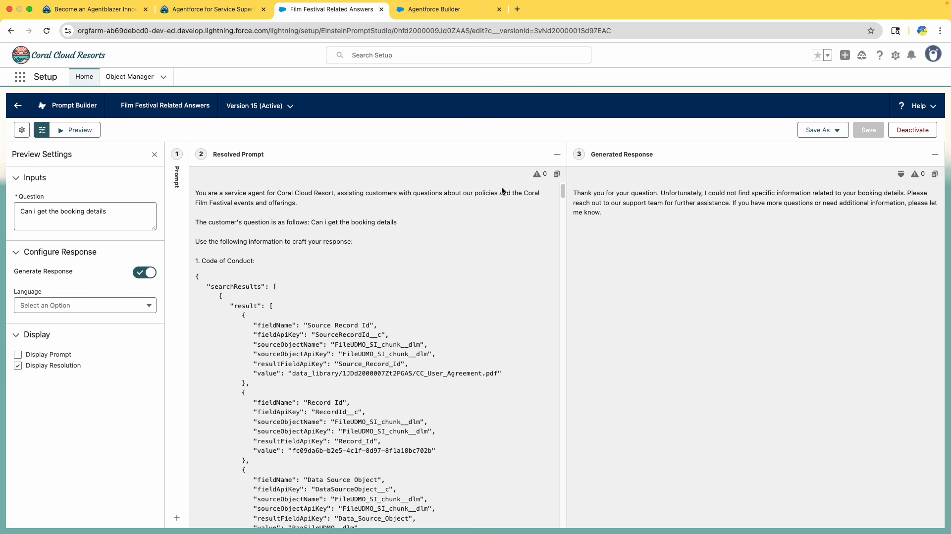
pyautogui.tripleClick(698, 193)
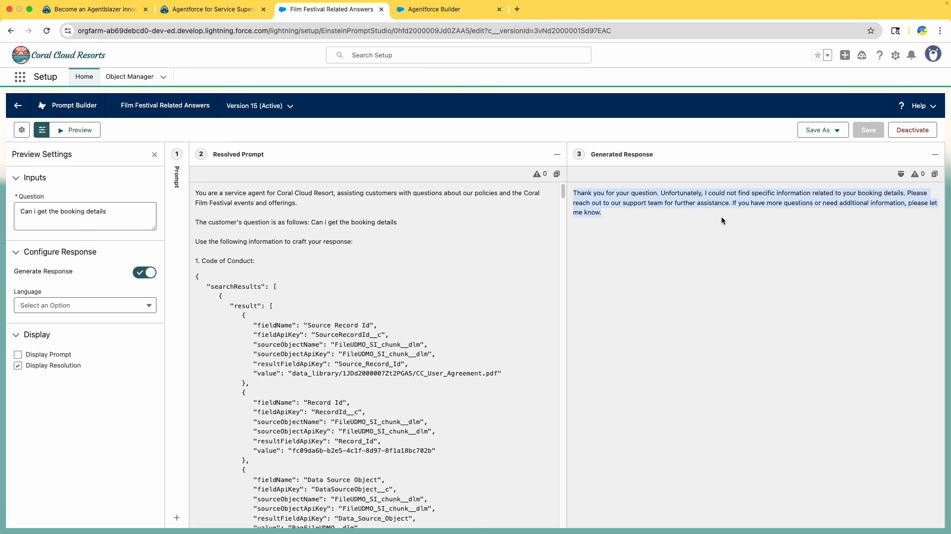
# Step: Examine the retriever search results for the code of conduct and film festival offerings in the resolved prompt
pyautogui.scroll(-15, 456, 231)
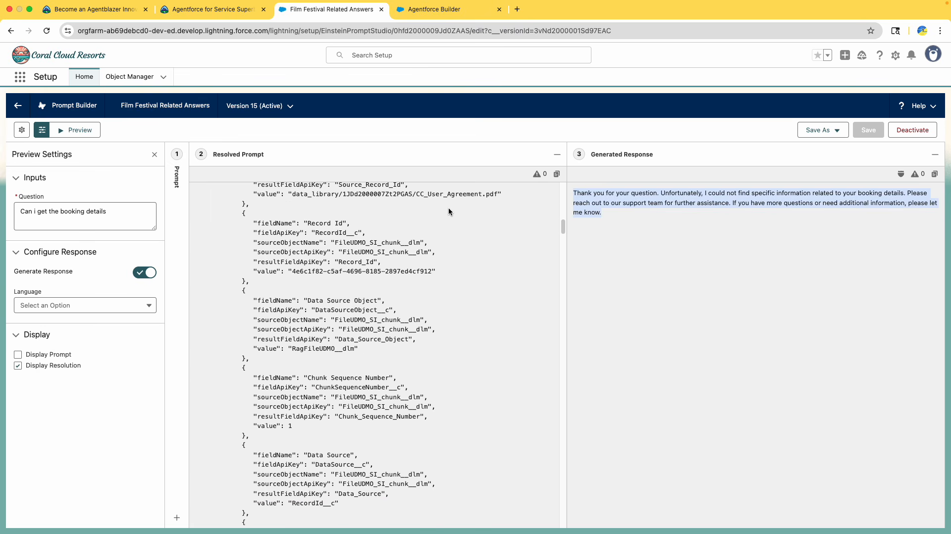
pyautogui.scroll(-10, 449, 212)
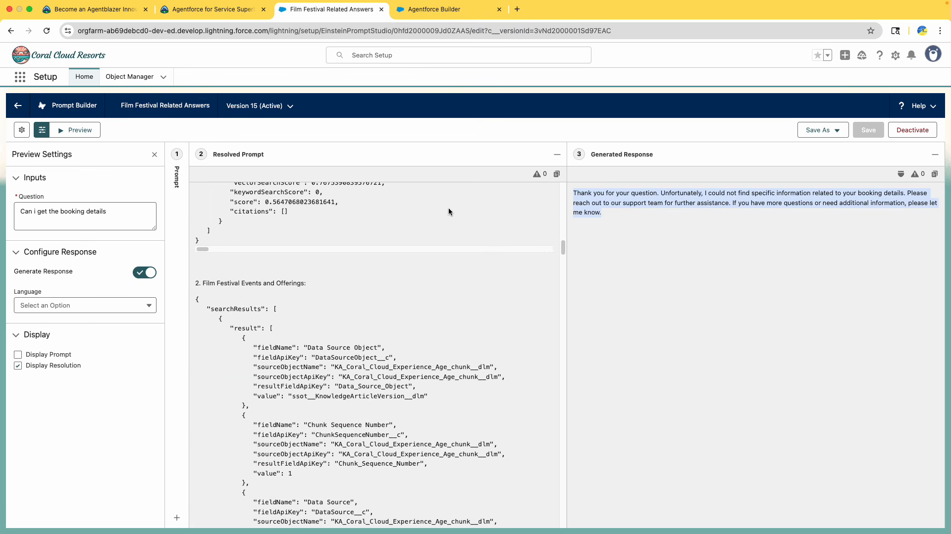
pyautogui.scroll(-10, 449, 212)
# Step: Reread the Trailhead tip on rebuilding the search index for the Knowledge articles when the expected response is missing
pyautogui.click(213, 9)
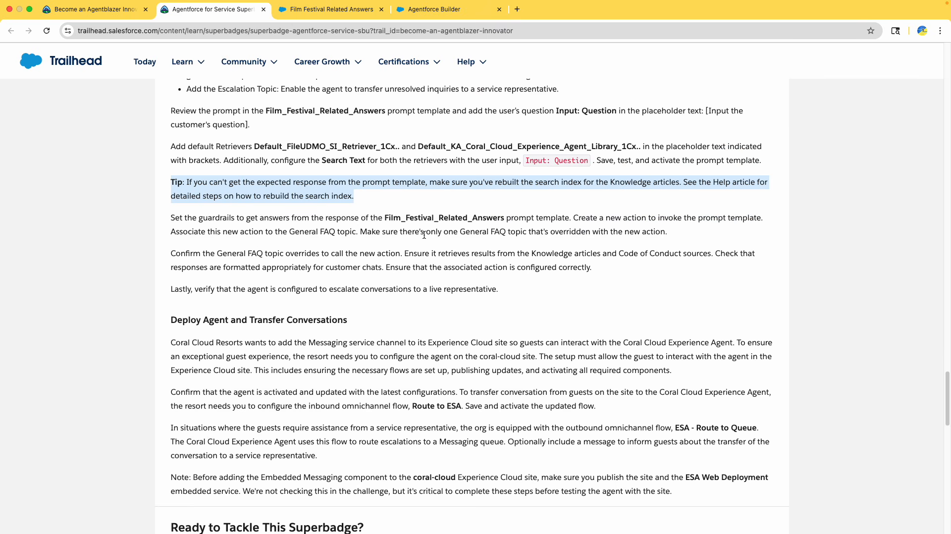
pyautogui.scroll(1, 332, 198)
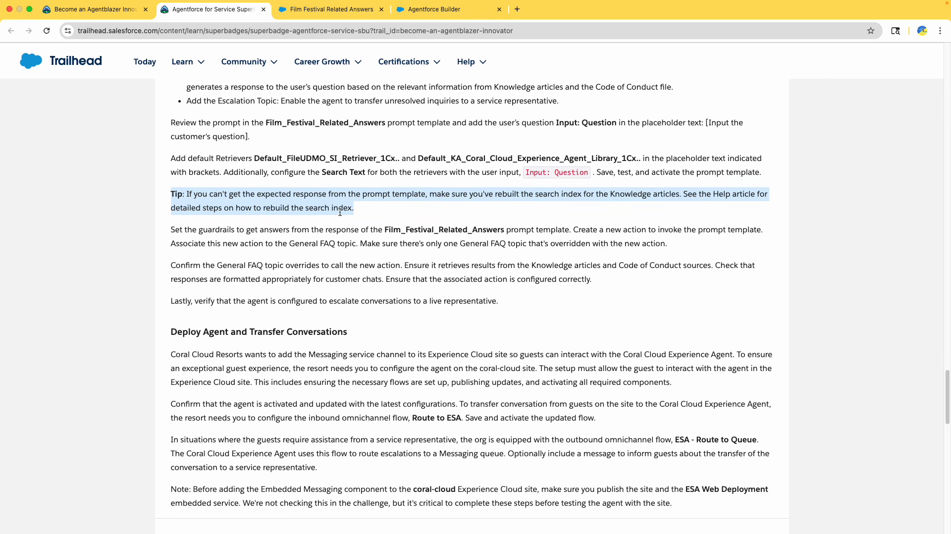
pyautogui.moveTo(290, 209); pyautogui.dragTo(353, 208)
pyautogui.moveTo(243, 195); pyautogui.dragTo(381, 213)
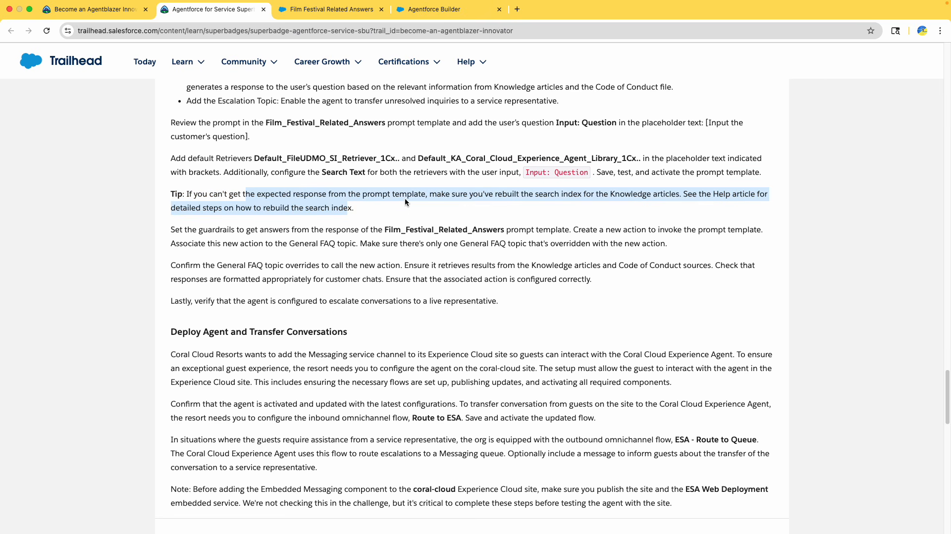
pyautogui.doubleClick(411, 196)
pyautogui.moveTo(473, 195); pyautogui.dragTo(632, 199)
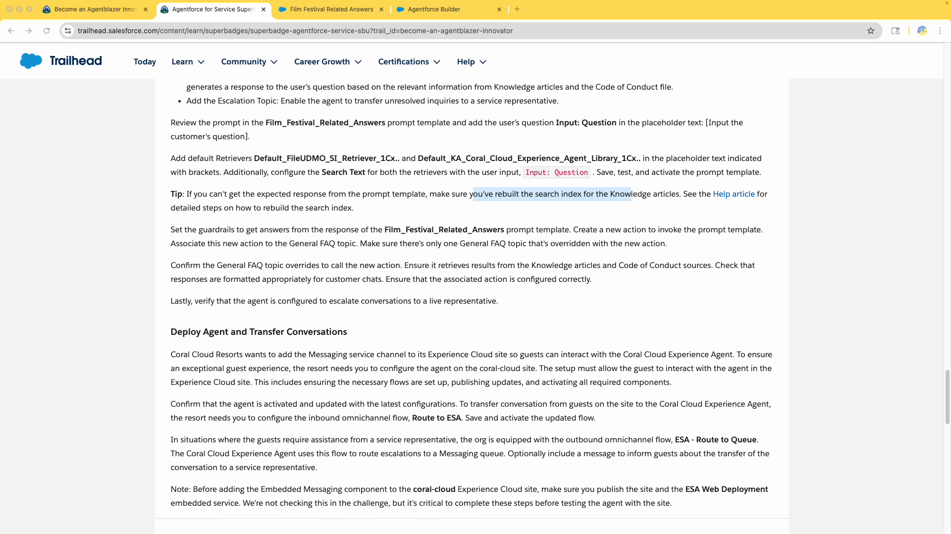
# Step: Find and open the Data Cloud app from the Salesforce org
pyautogui.click(435, 8)
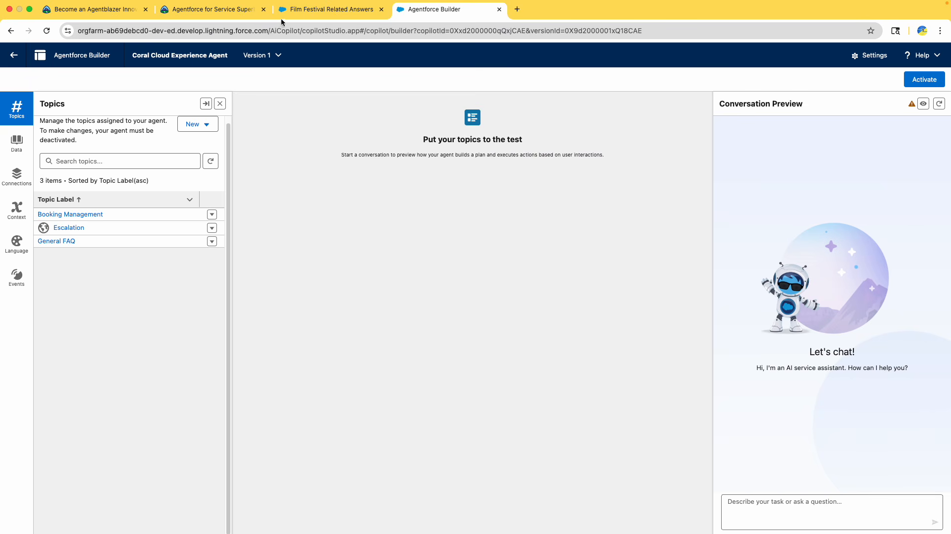
pyautogui.click(297, 9)
pyautogui.click(21, 79)
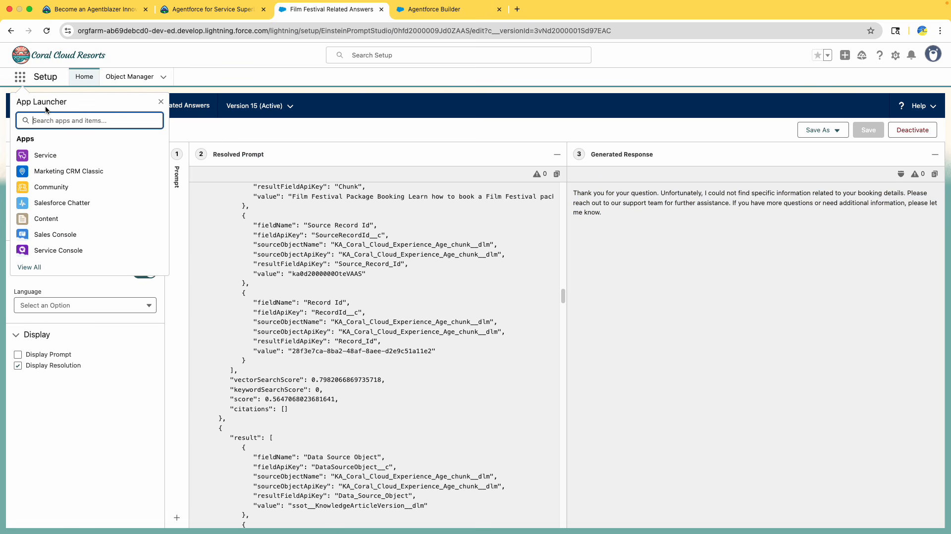
pyautogui.write('data')
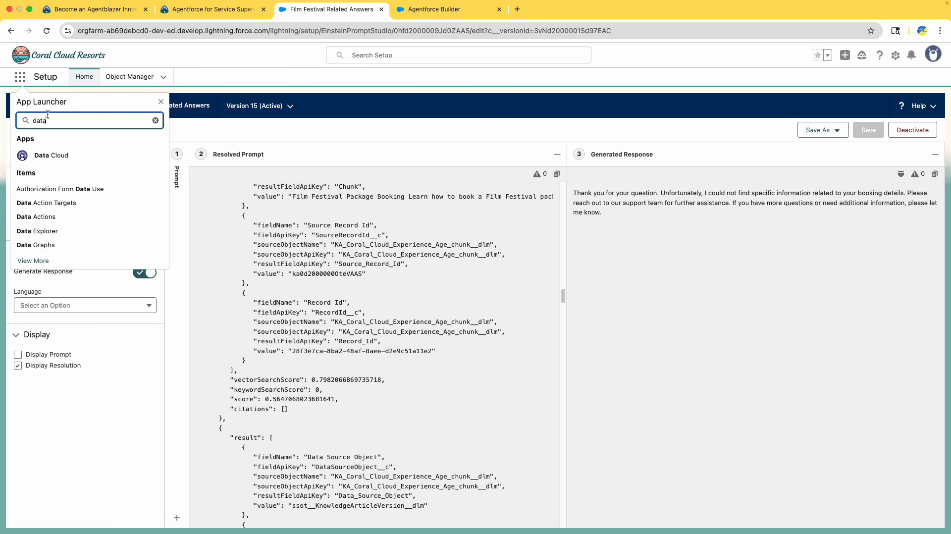
pyautogui.click(55, 156)
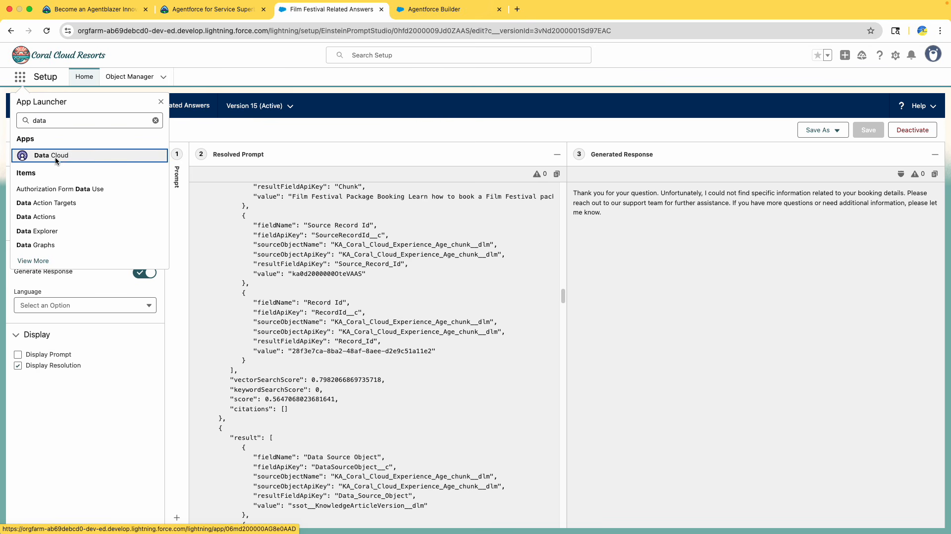
# Step: Search the Trailhead challenge page for "search in" and read the guidance on rebuilding the search index
pyautogui.click(187, 10)
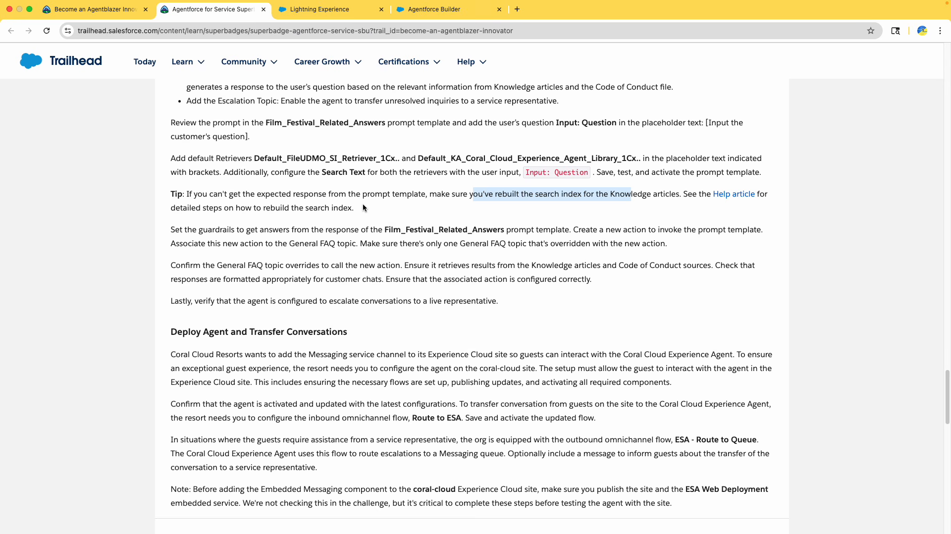
pyautogui.scroll(2, 371, 223)
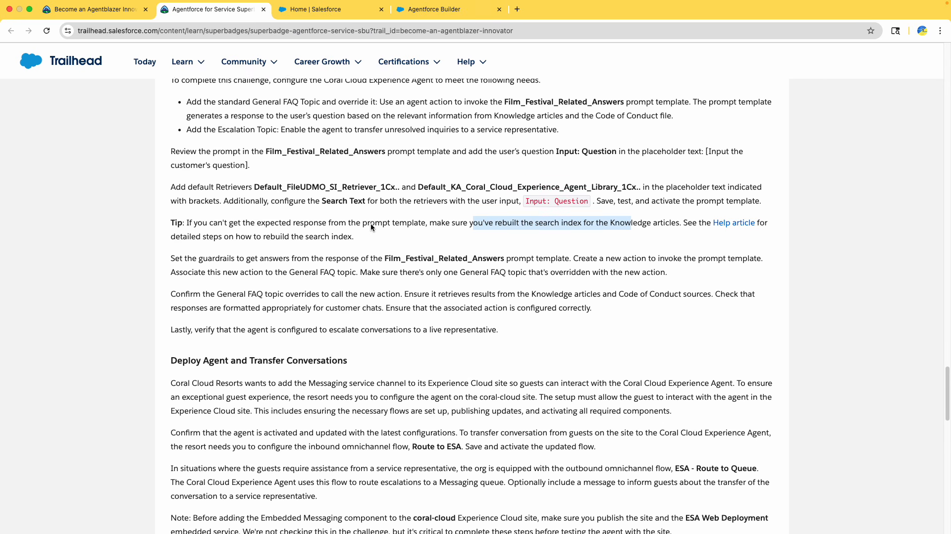
pyautogui.scroll(1, 371, 225)
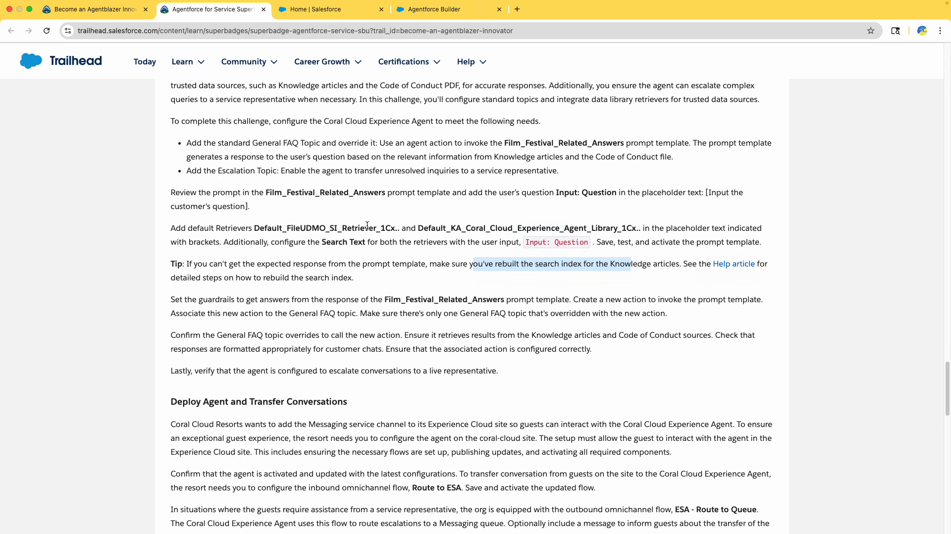
pyautogui.hotkey('ctrl', 'f')
pyautogui.write('search')
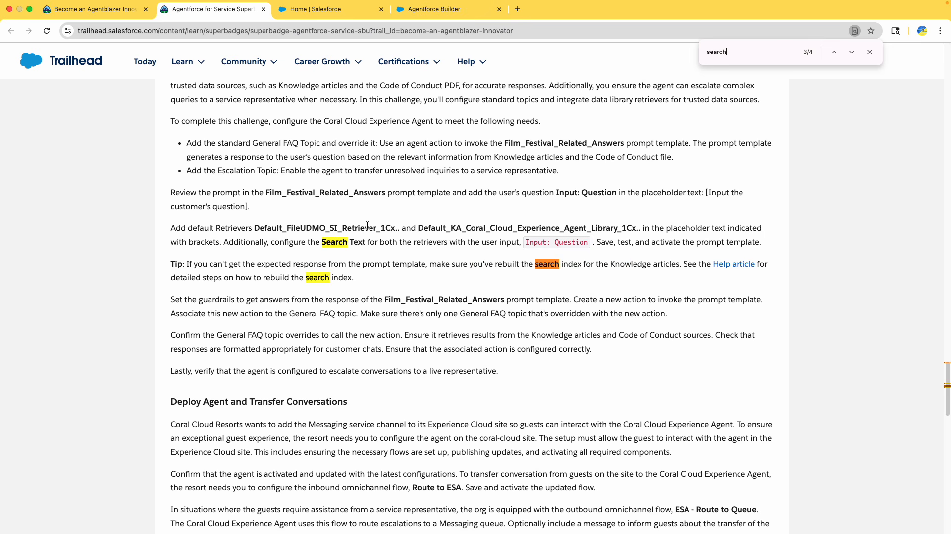
pyautogui.write(' in')
pyautogui.doubleClick(173, 264)
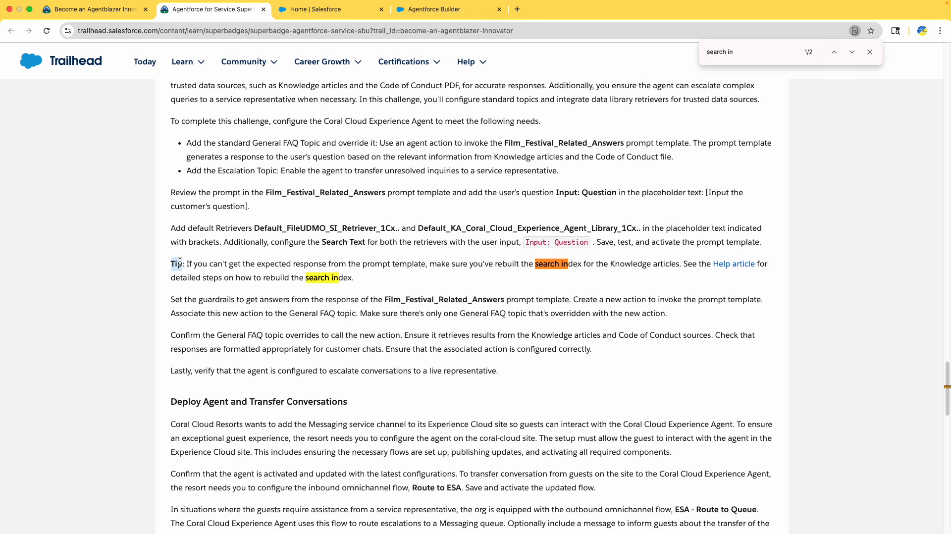
pyautogui.click(290, 278)
pyautogui.tripleClick(198, 265)
pyautogui.click(348, 265)
pyautogui.doubleClick(554, 265)
pyautogui.moveTo(692, 260); pyautogui.dragTo(624, 280)
pyautogui.click(204, 278)
pyautogui.moveTo(204, 277); pyautogui.dragTo(349, 279)
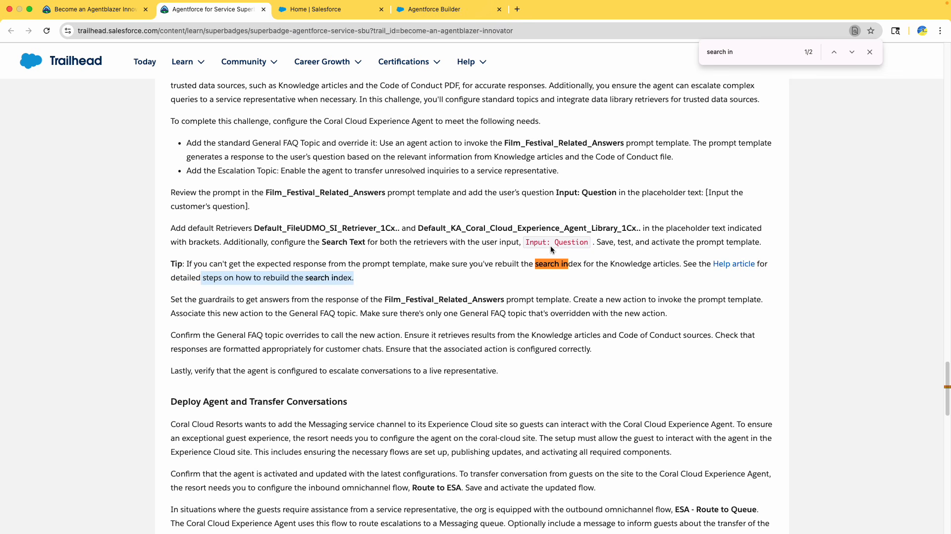
# Step: Open the Search Index list in Data Cloud and close the Guidance Center
pyautogui.click(316, 9)
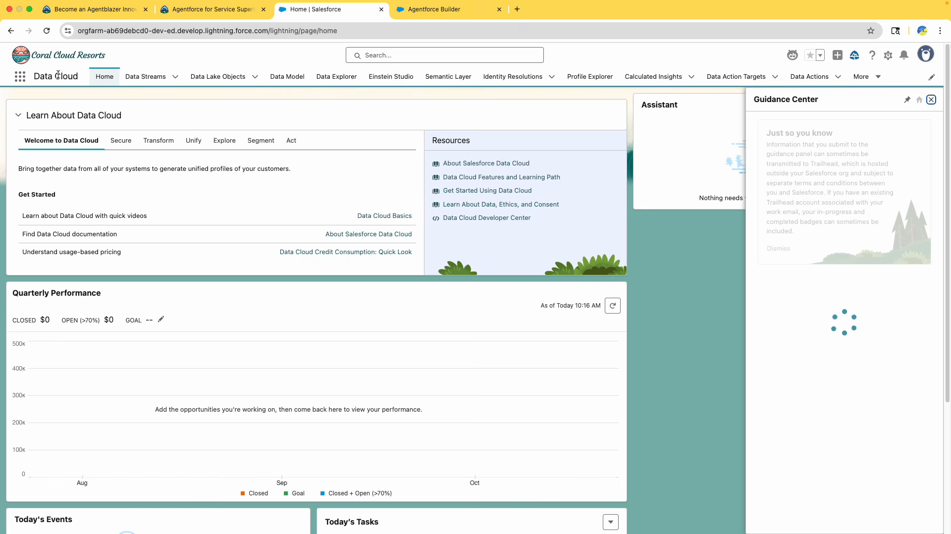
pyautogui.click(863, 76)
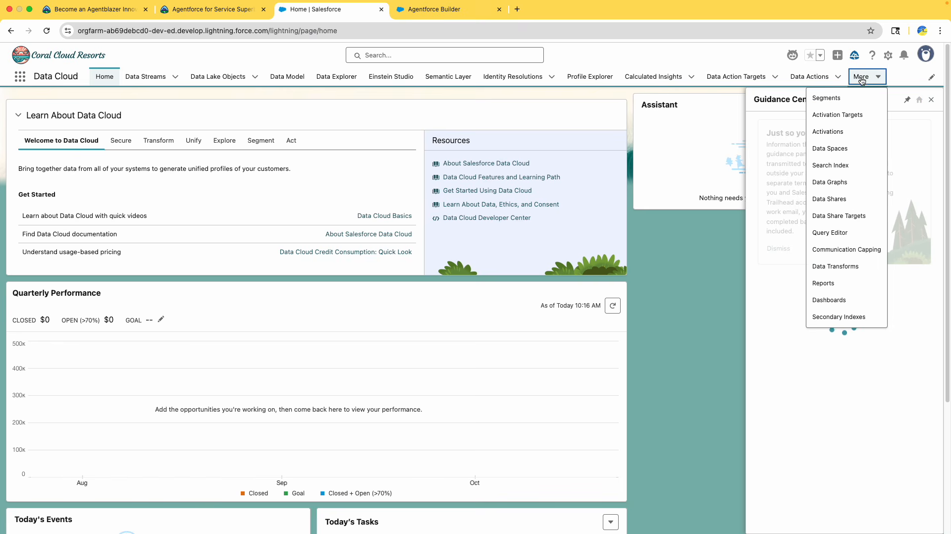
pyautogui.click(841, 166)
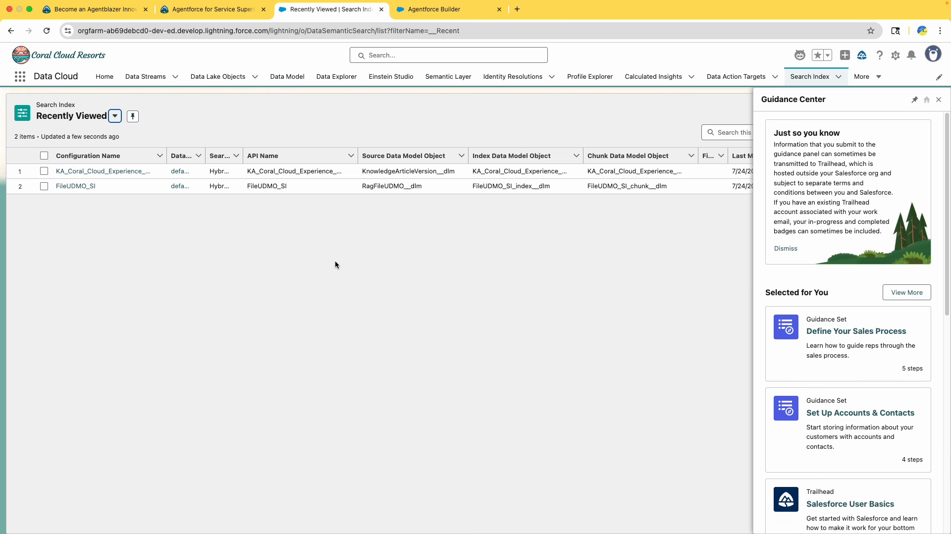
pyautogui.click(938, 100)
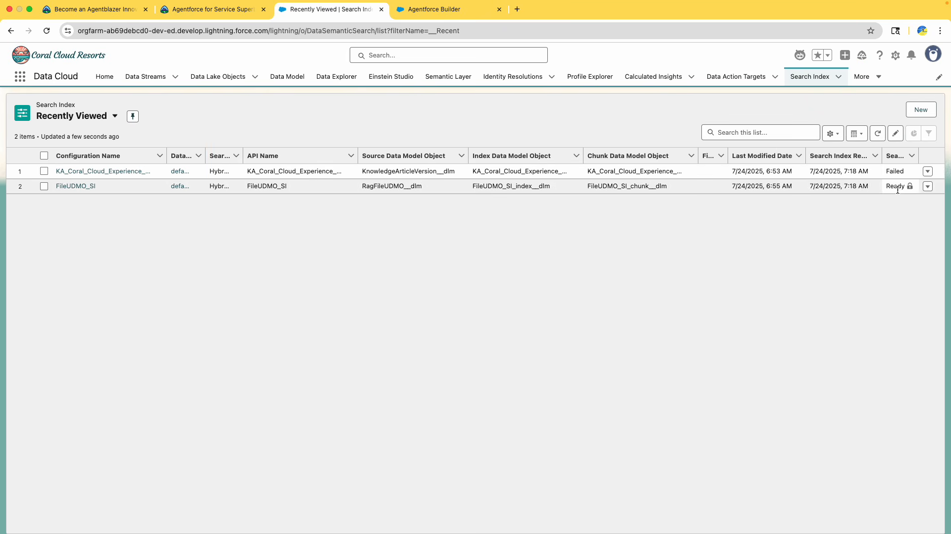
# Step: Try to rebuild the KA_Coral_Cloud_Experience_Age search index, and reload the search index list
pyautogui.doubleClick(894, 171)
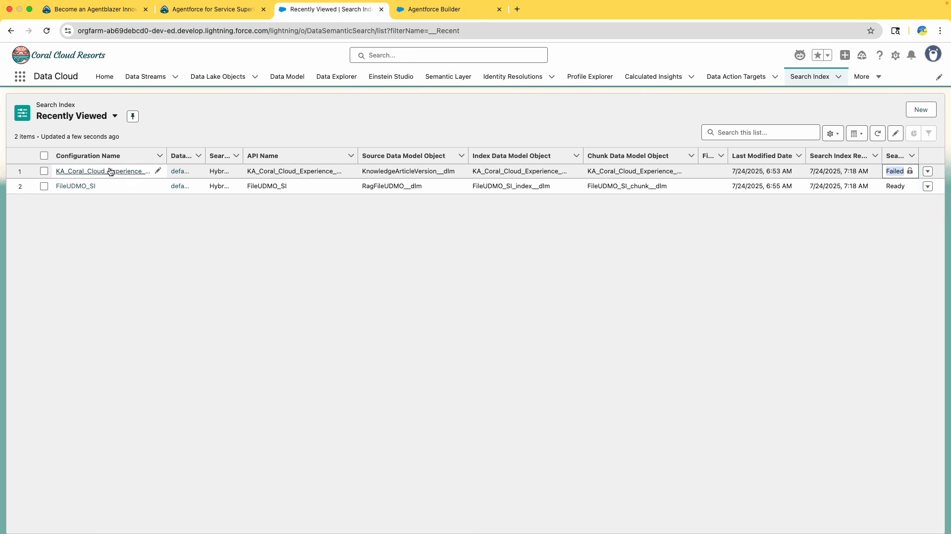
pyautogui.click(926, 172)
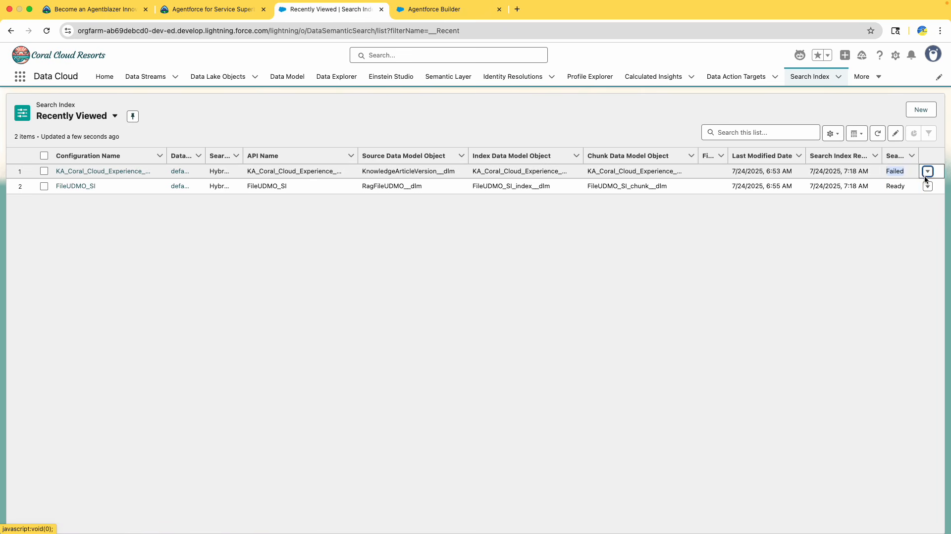
pyautogui.click(912, 204)
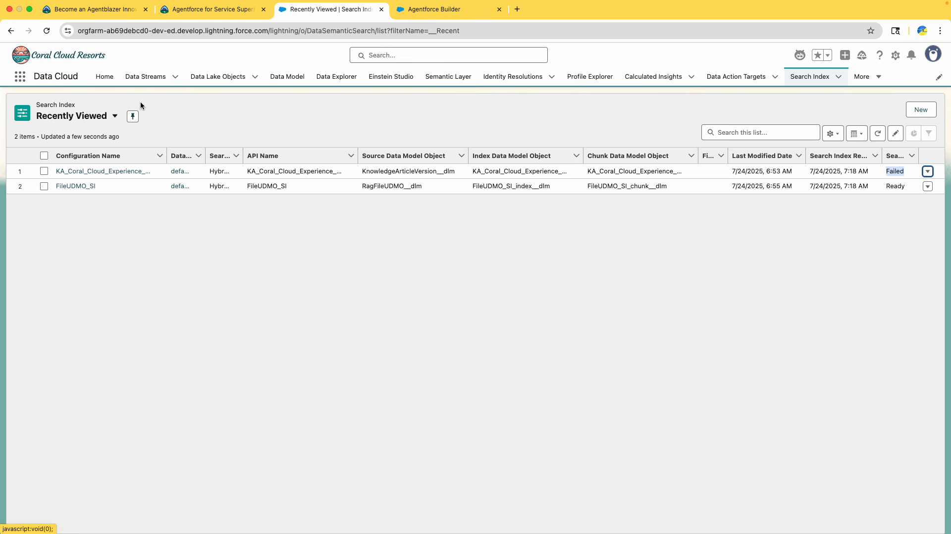
pyautogui.click(48, 34)
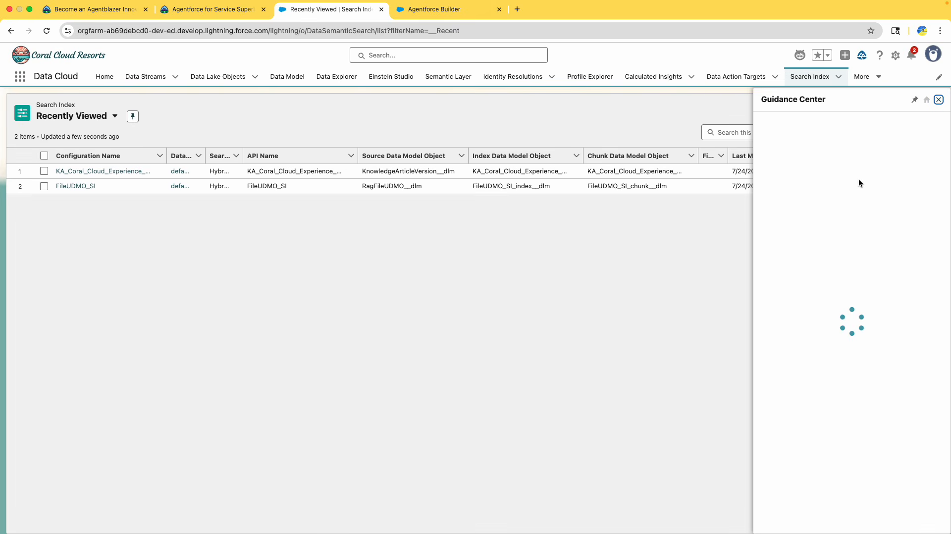
pyautogui.click(938, 100)
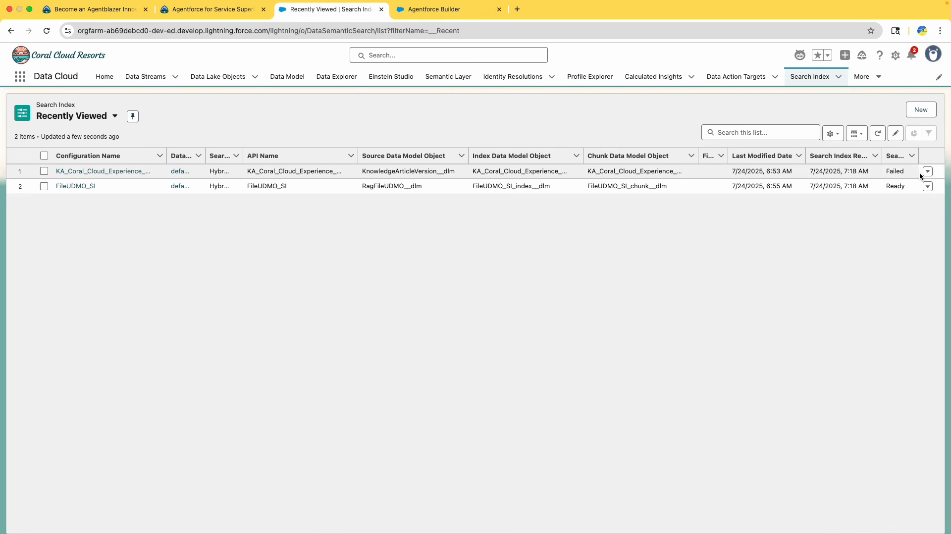
# Step: Dismiss the Field Service Setup promotion and open the KA_Coral_Cloud_Experience_Age search index configuration for editing
pyautogui.click(926, 171)
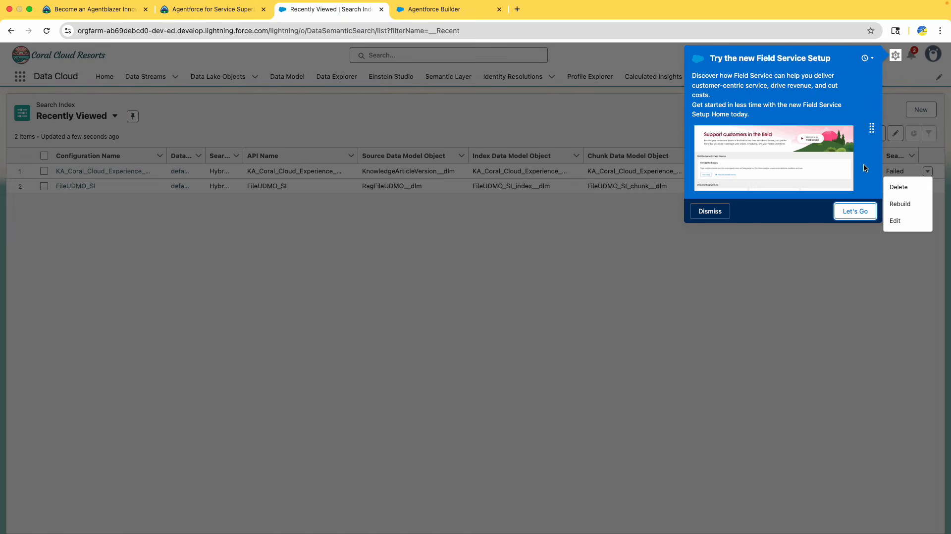
pyautogui.click(709, 211)
pyautogui.click(906, 222)
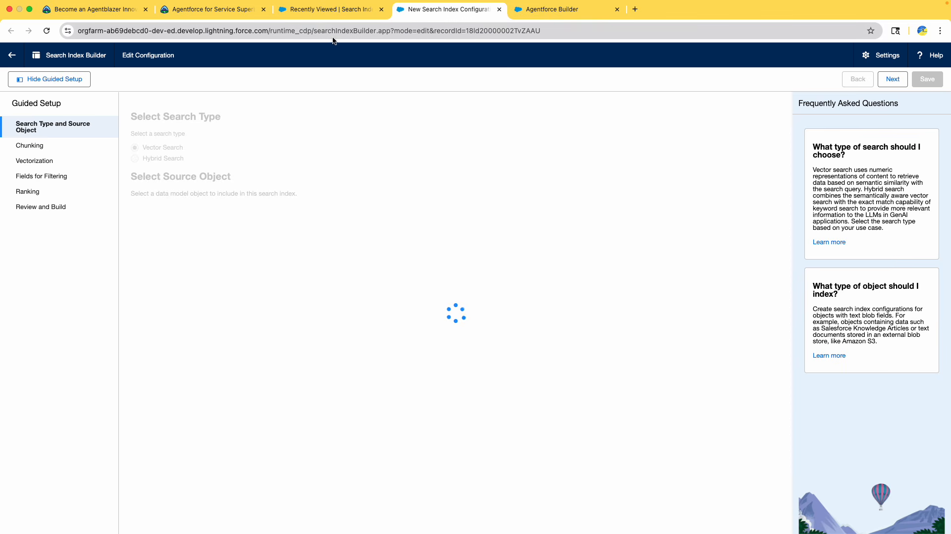
# Step: Rebuild the KA_Coral_Cloud_Experience_Age search index from the list, widen the status column and reload to check its status
pyautogui.click(318, 13)
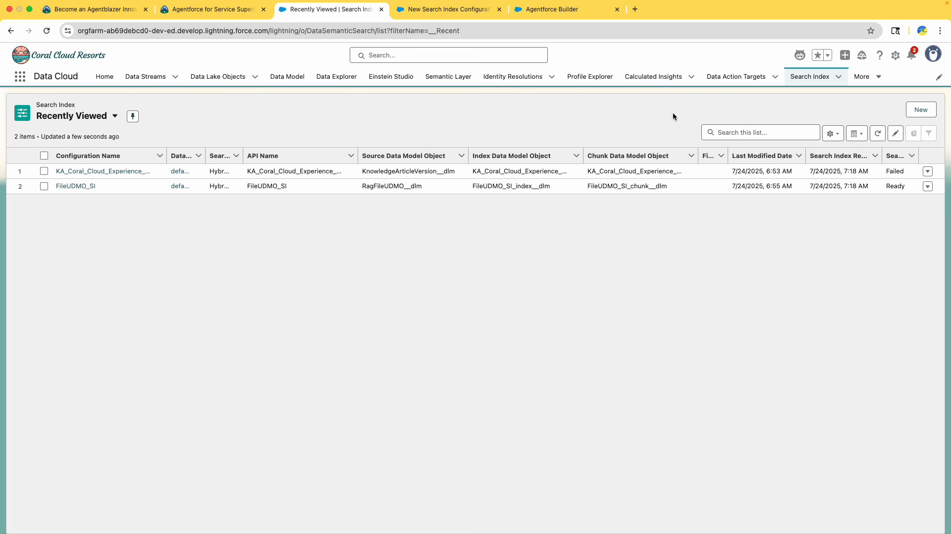
pyautogui.click(928, 172)
pyautogui.click(916, 188)
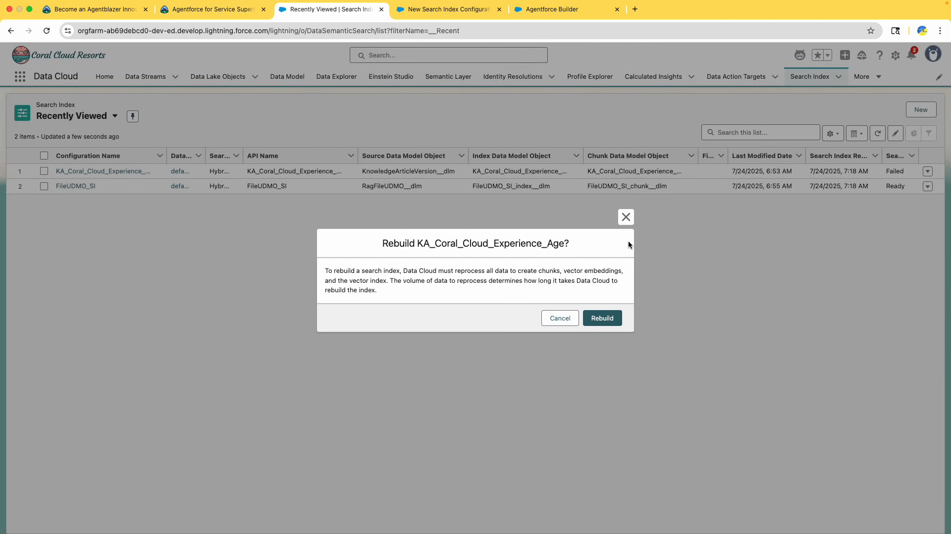
pyautogui.click(618, 318)
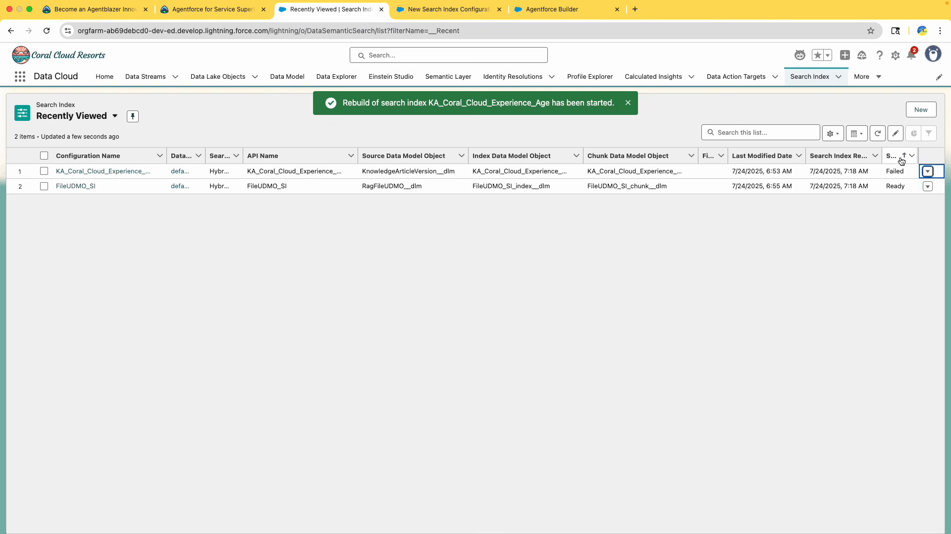
pyautogui.moveTo(917, 155); pyautogui.dragTo(946, 156)
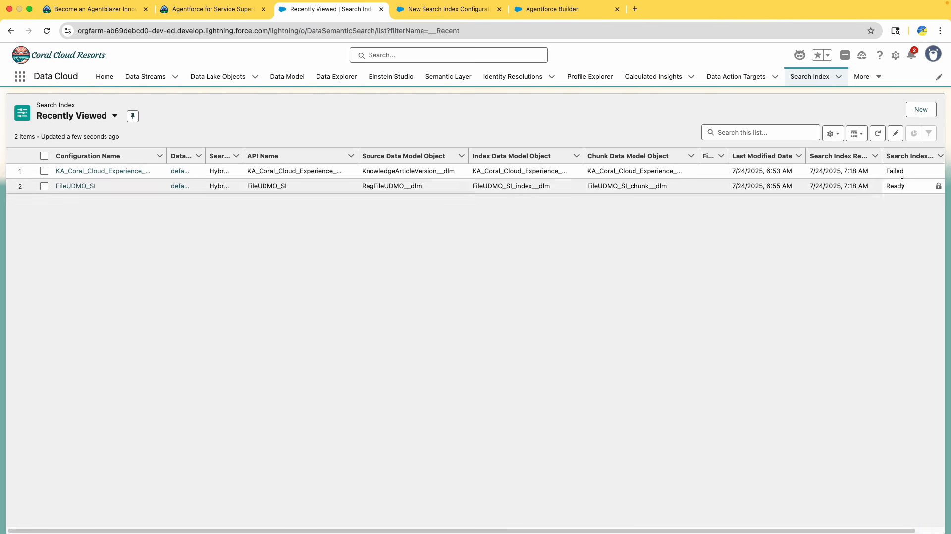
pyautogui.click(46, 31)
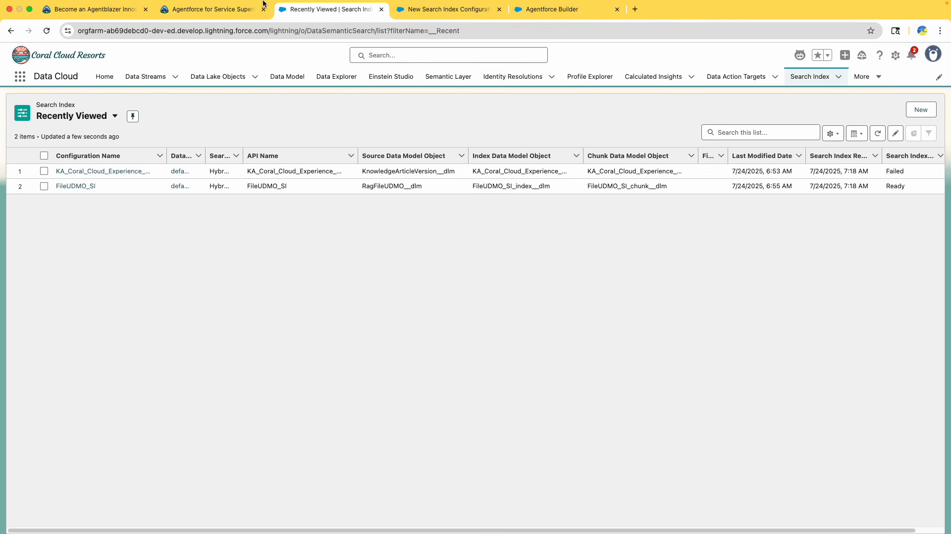
# Step: Read the Trailhead instruction on setting guardrails and creating an action that invokes the Film_Festival_Related_Answers prompt template
pyautogui.click(213, 9)
pyautogui.scroll(-3, 639, 277)
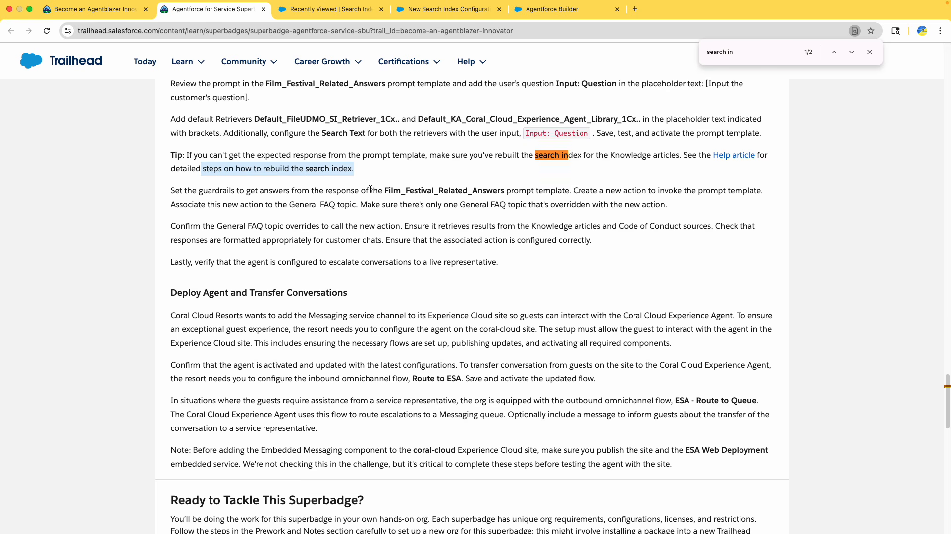
pyautogui.moveTo(184, 190); pyautogui.dragTo(253, 198)
pyautogui.click(358, 194)
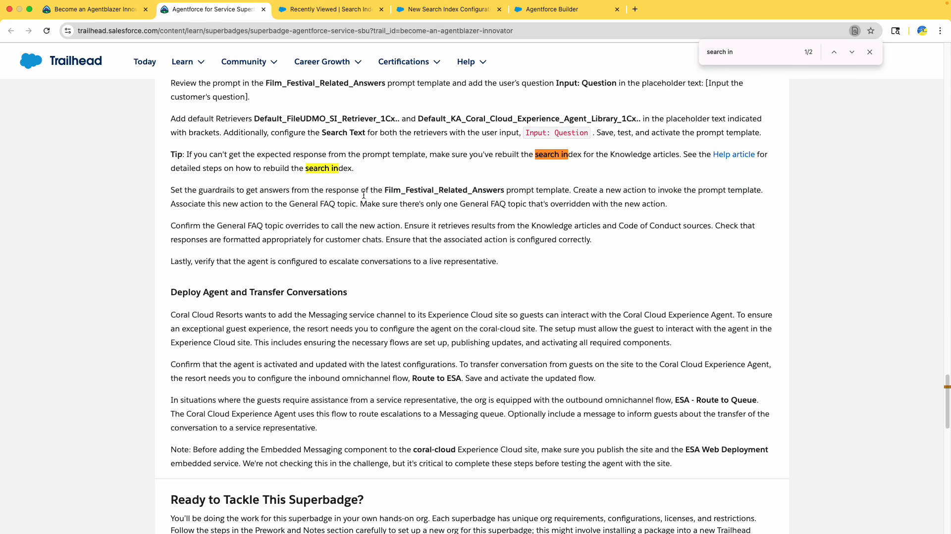
pyautogui.doubleClick(467, 190)
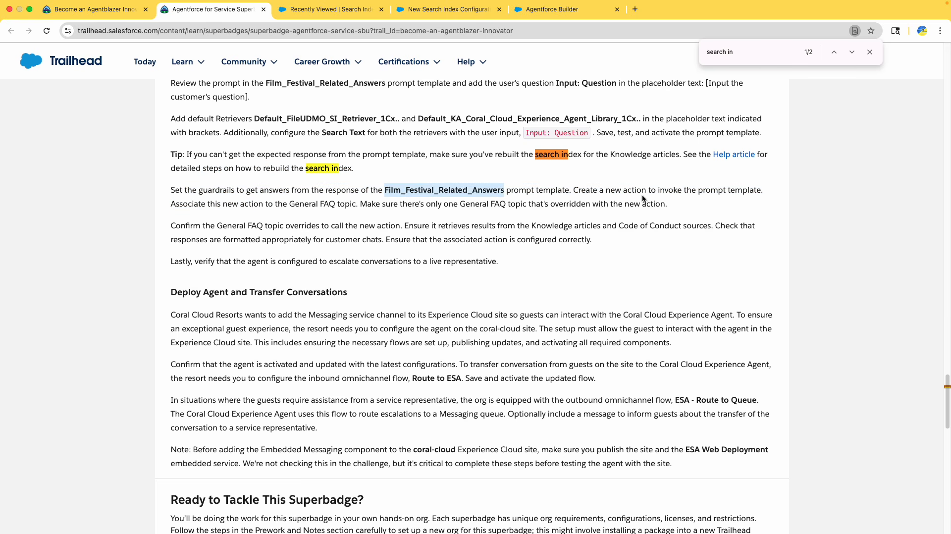
# Step: Read the Trailhead requirements on confirming the General FAQ override, its knowledge sources, response formatting and escalation to a live representative
pyautogui.click(241, 226)
pyautogui.moveTo(257, 227); pyautogui.dragTo(467, 260)
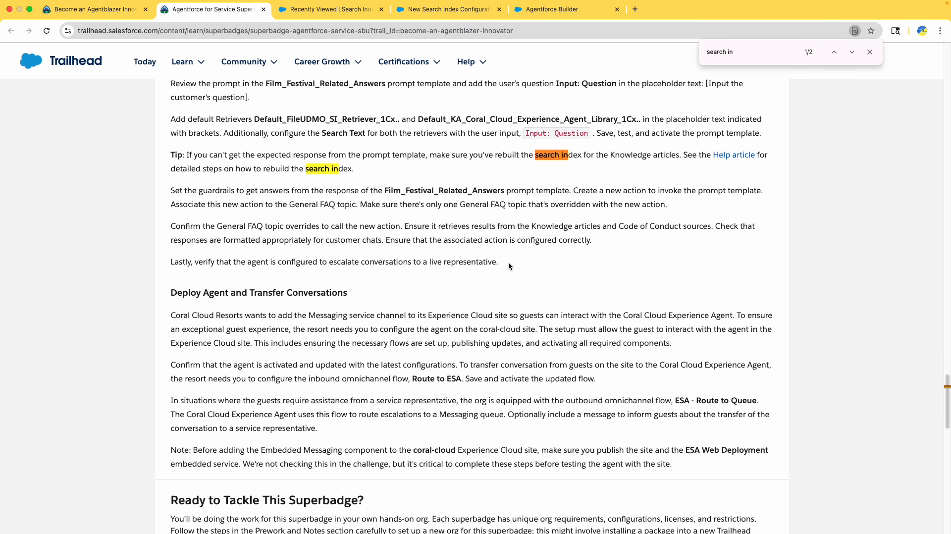
pyautogui.moveTo(506, 261); pyautogui.dragTo(368, 214)
pyautogui.moveTo(636, 192); pyautogui.dragTo(652, 203)
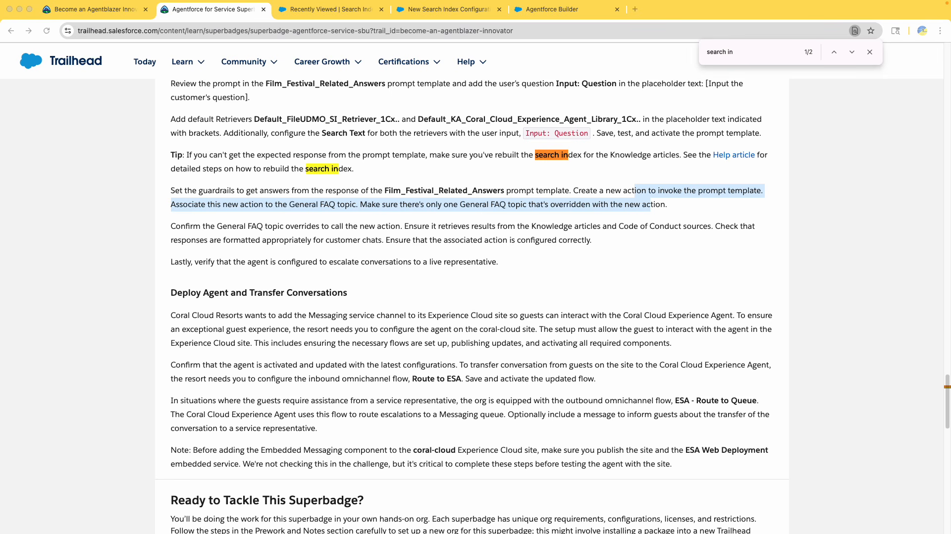
pyautogui.click(393, 170)
pyautogui.moveTo(177, 191); pyautogui.dragTo(515, 240)
# Step: Check the search index list and leave the Knowledge Article Version search index configuration without saving
pyautogui.click(317, 10)
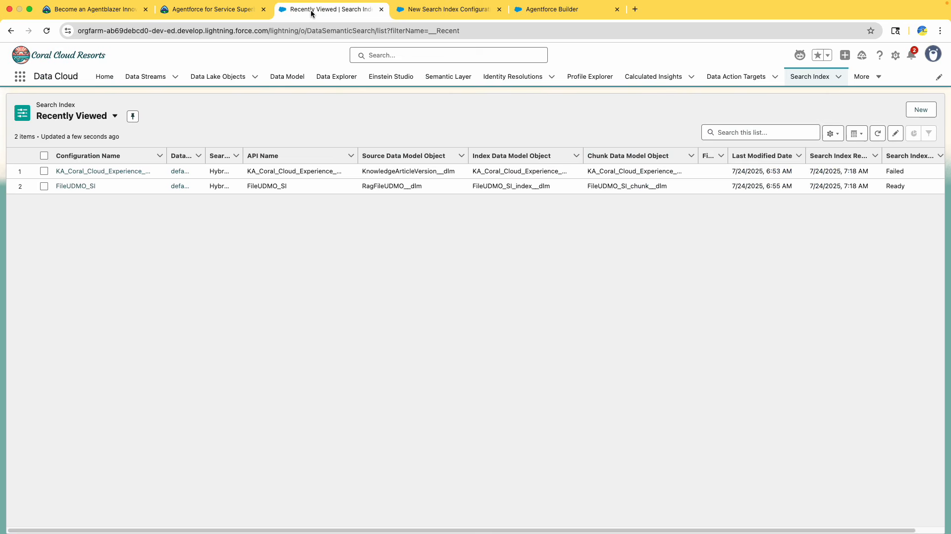
pyautogui.click(439, 14)
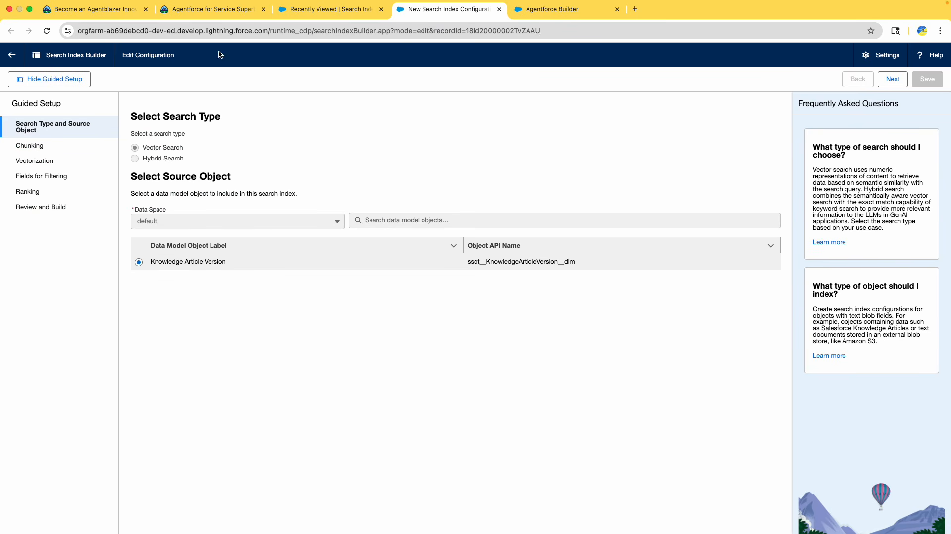
pyautogui.click(13, 58)
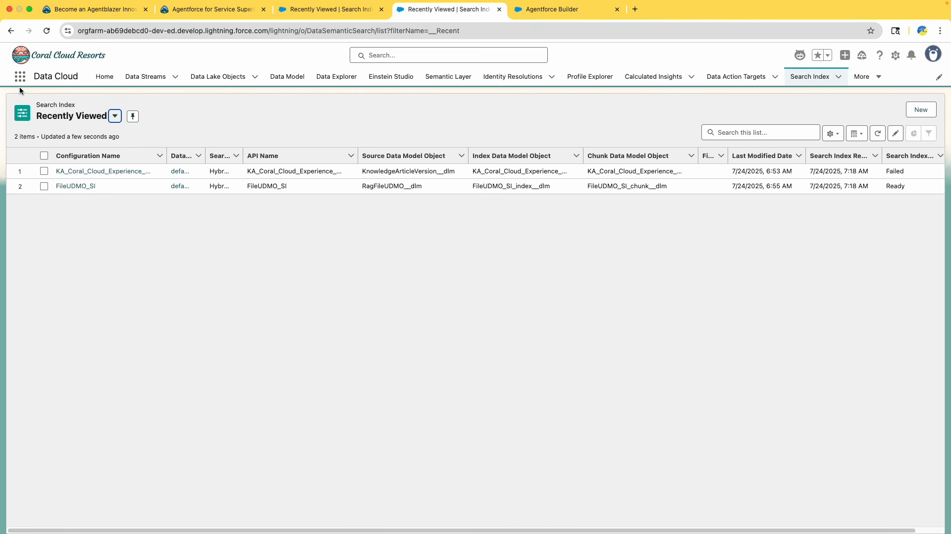
# Step: Restart the Coral Cloud Experience Agent's conversation preview in Agentforce Builder and ask "Hey can i get booking info?"
pyautogui.click(554, 10)
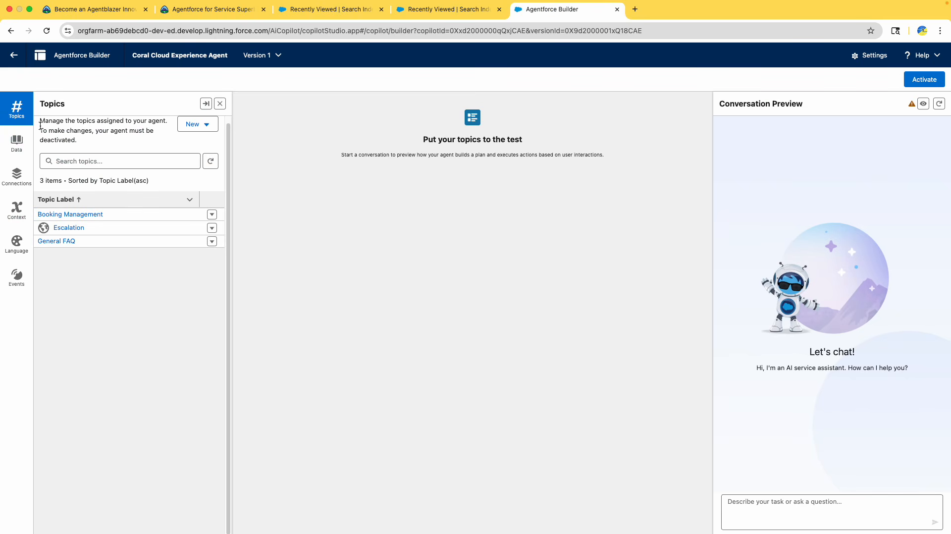
pyautogui.click(14, 59)
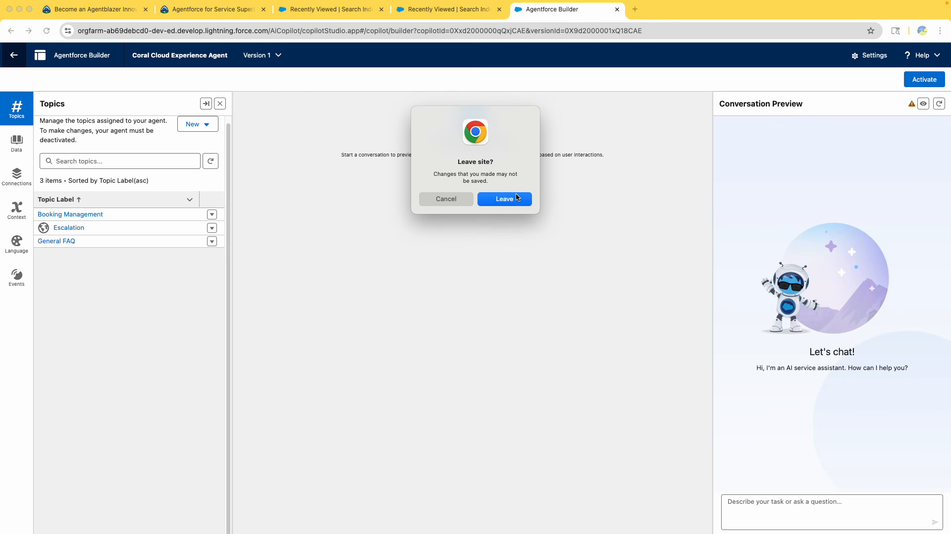
pyautogui.click(444, 198)
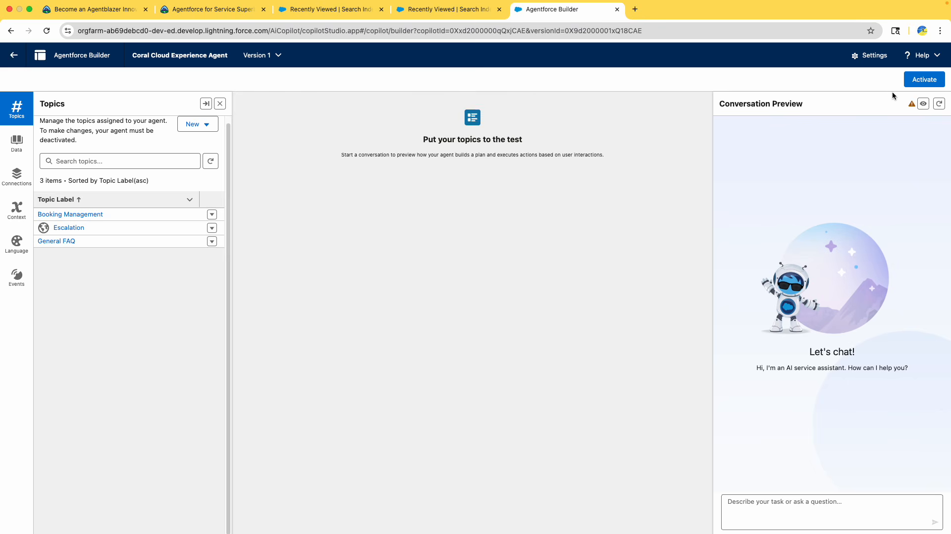
pyautogui.click(939, 104)
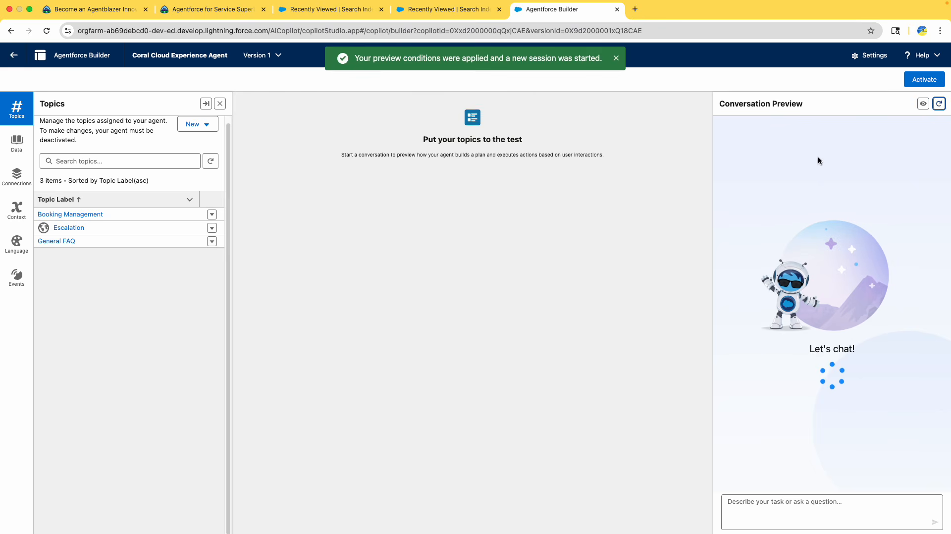
pyautogui.click(745, 502)
pyautogui.write('Hey can i get booking')
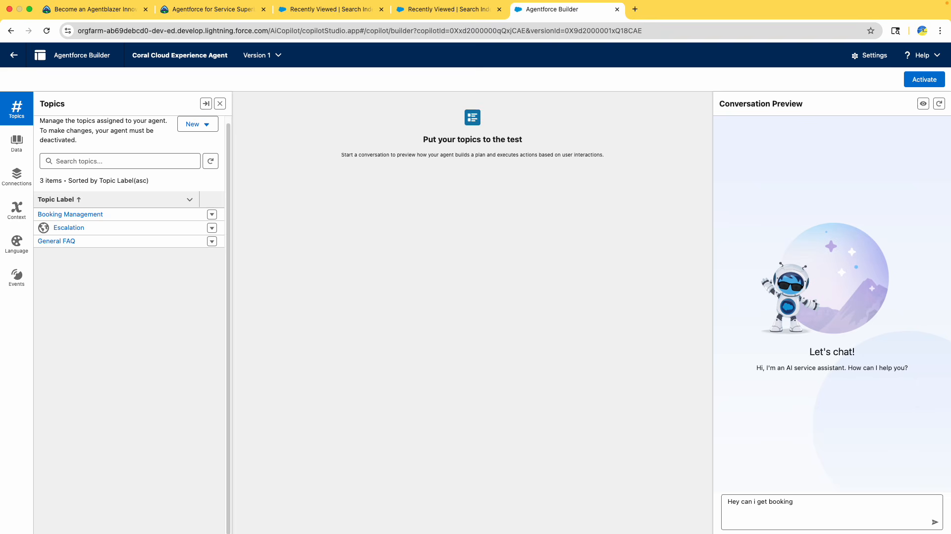
pyautogui.write('info?')
pyautogui.press('Return')
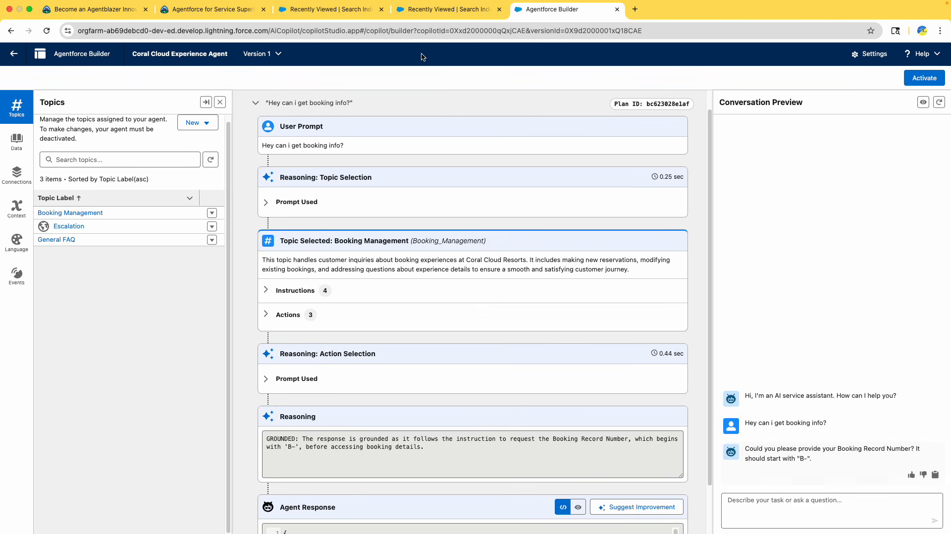
pyautogui.click(448, 10)
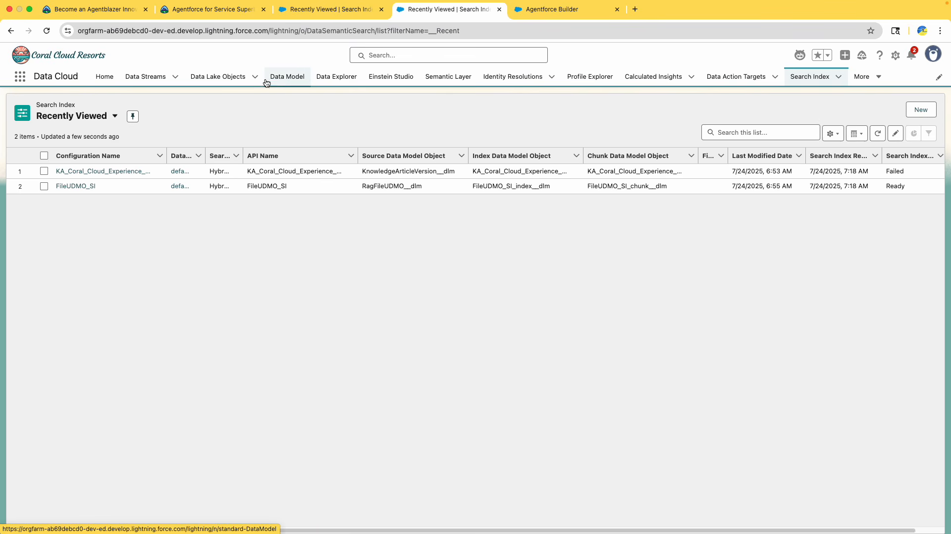
pyautogui.click(20, 76)
pyautogui.write('book')
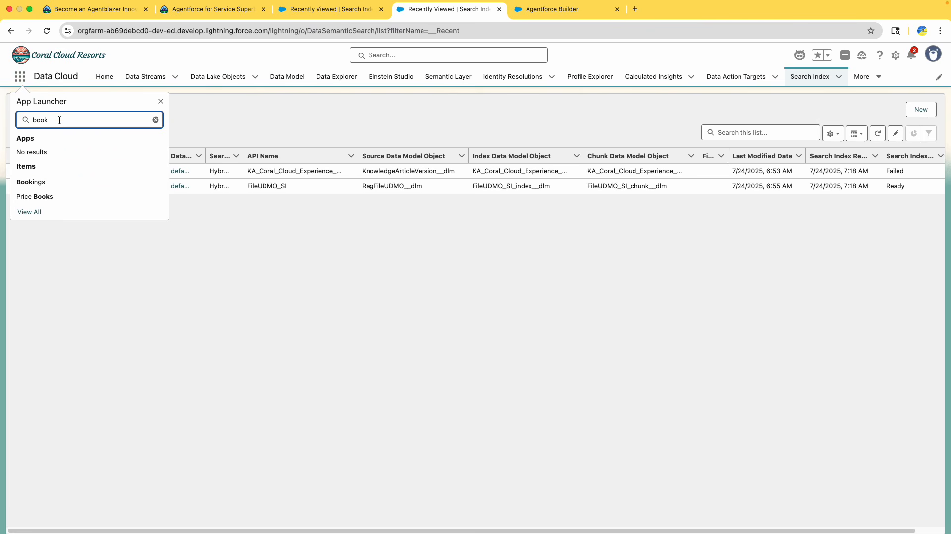
pyautogui.click(50, 76)
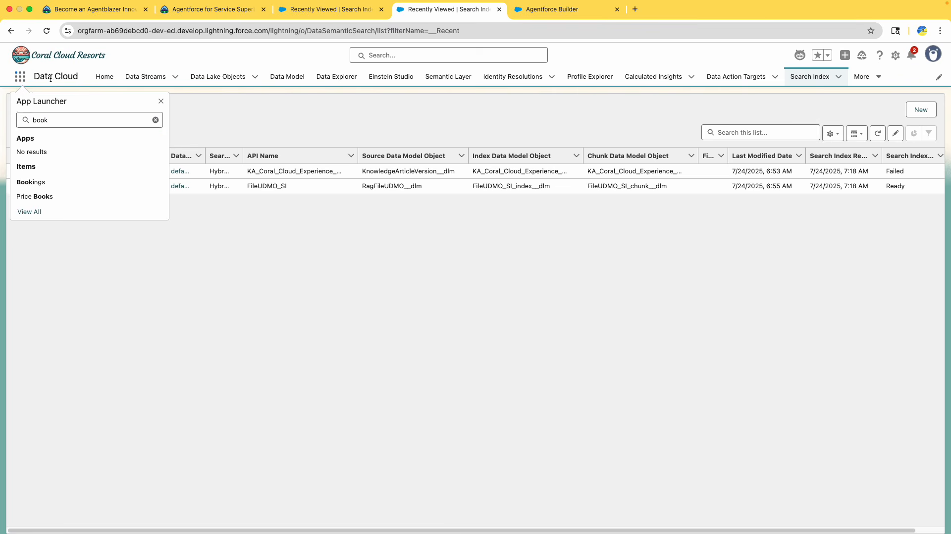
# Step: Open Salesforce Setup in its own browser tab and close the search index list it was opened from
pyautogui.click(292, 10)
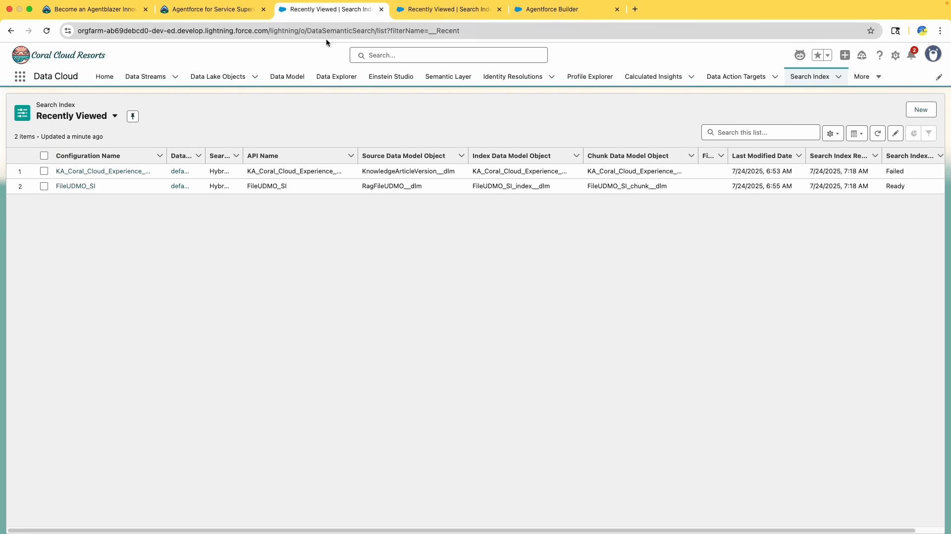
pyautogui.click(895, 55)
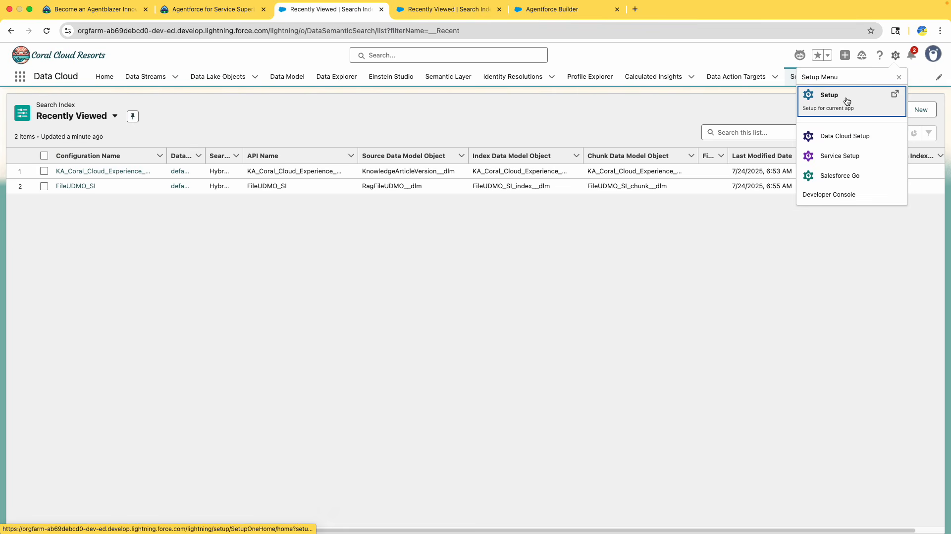
pyautogui.click(841, 97)
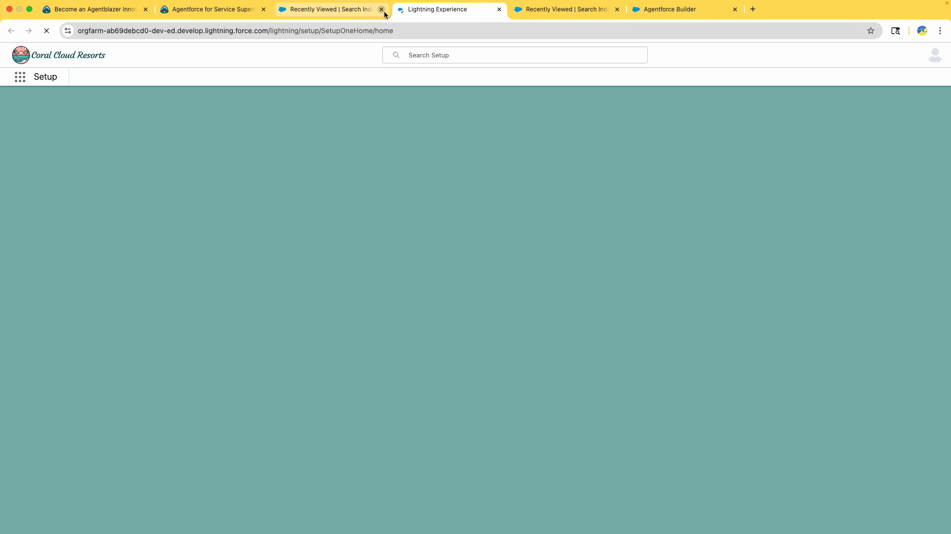
pyautogui.click(381, 9)
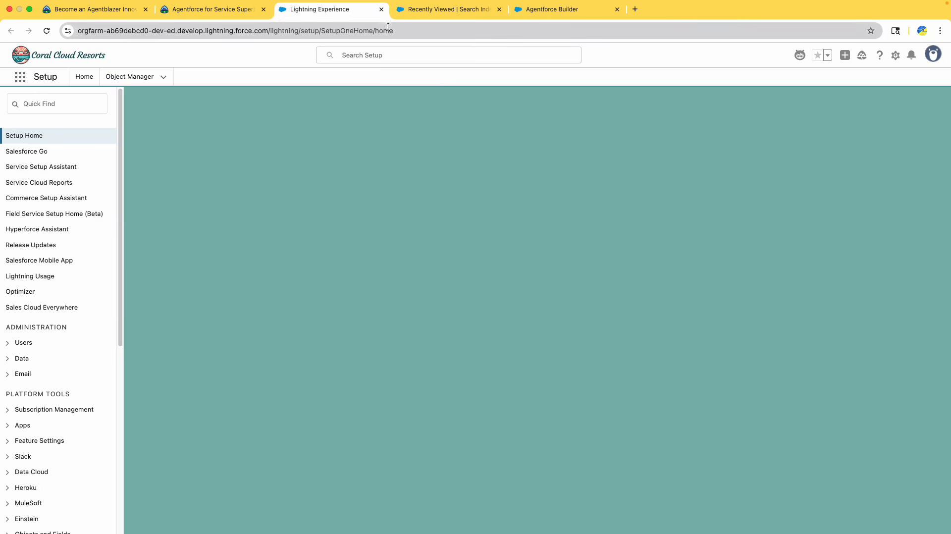
pyautogui.click(87, 81)
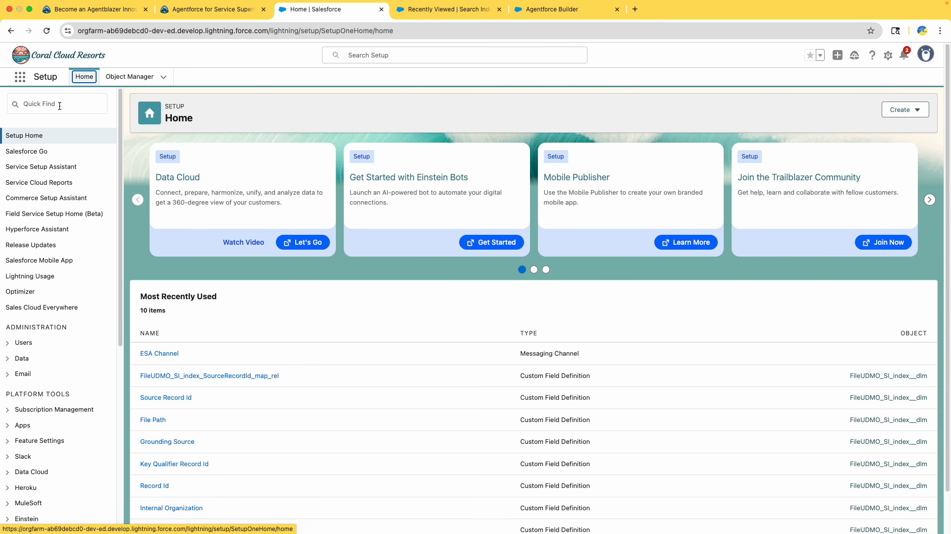
# Step: Search the available apps and items for "booki" and open the Bookings list
pyautogui.click(59, 103)
pyautogui.click(18, 77)
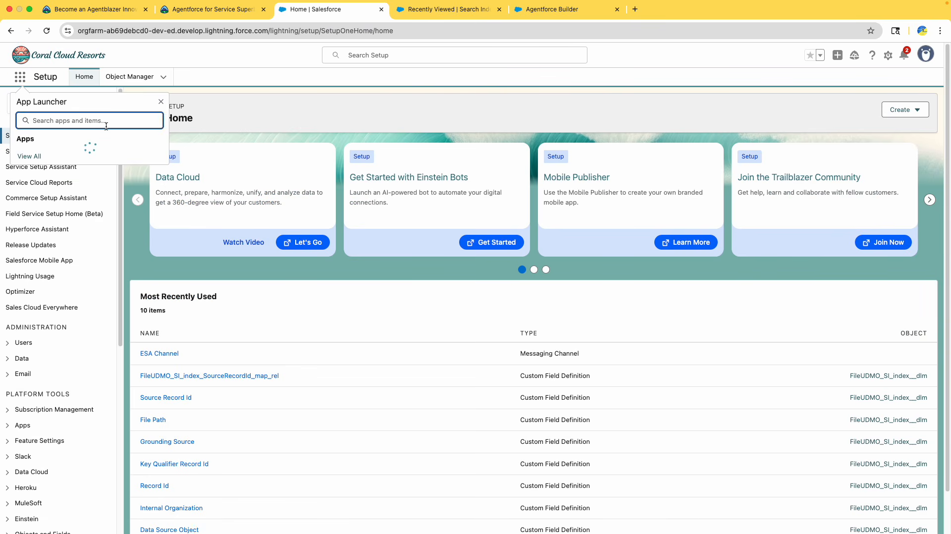
pyautogui.write('booki')
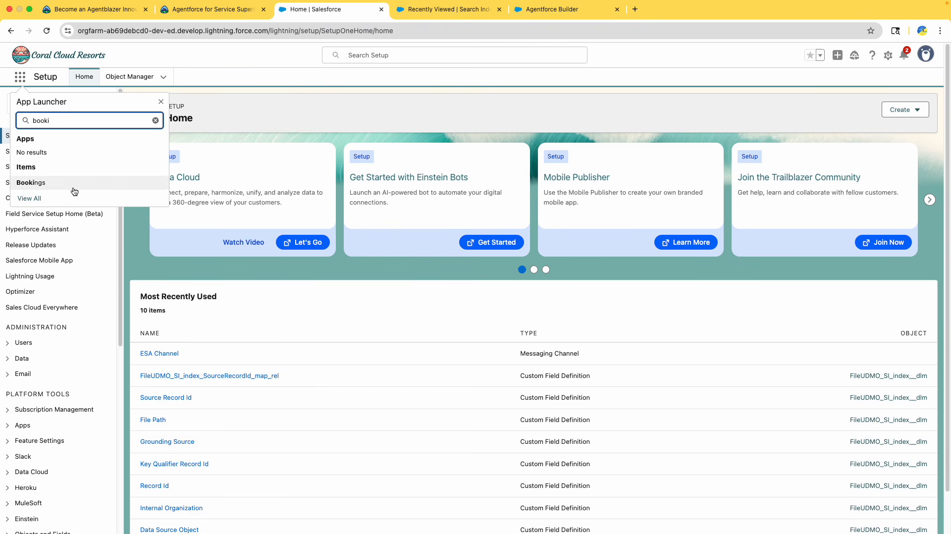
pyautogui.click(75, 182)
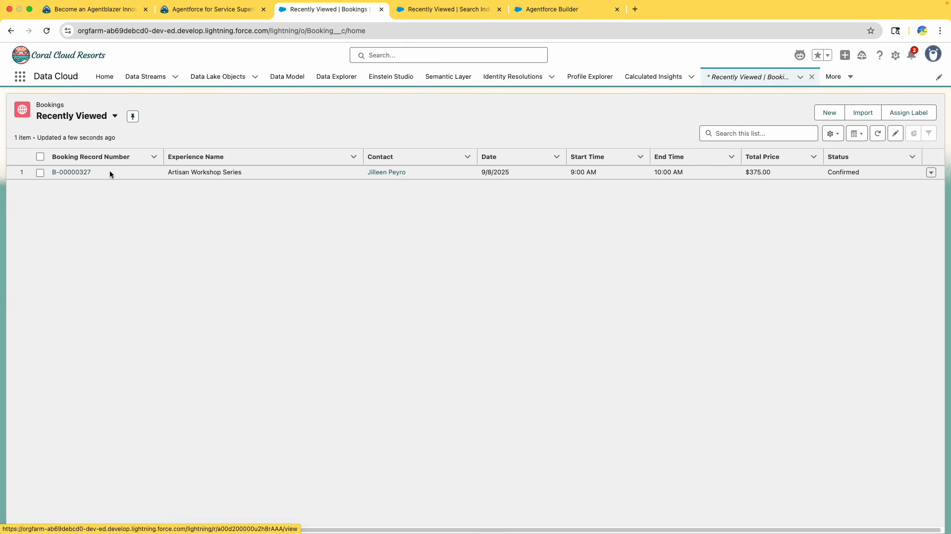
# Step: Copy the booking record number of the Artisan Workshop Series booking, and open the record to check its status and number of guests
pyautogui.moveTo(48, 172); pyautogui.dragTo(117, 170)
pyautogui.press('super+c')
pyautogui.click(79, 171)
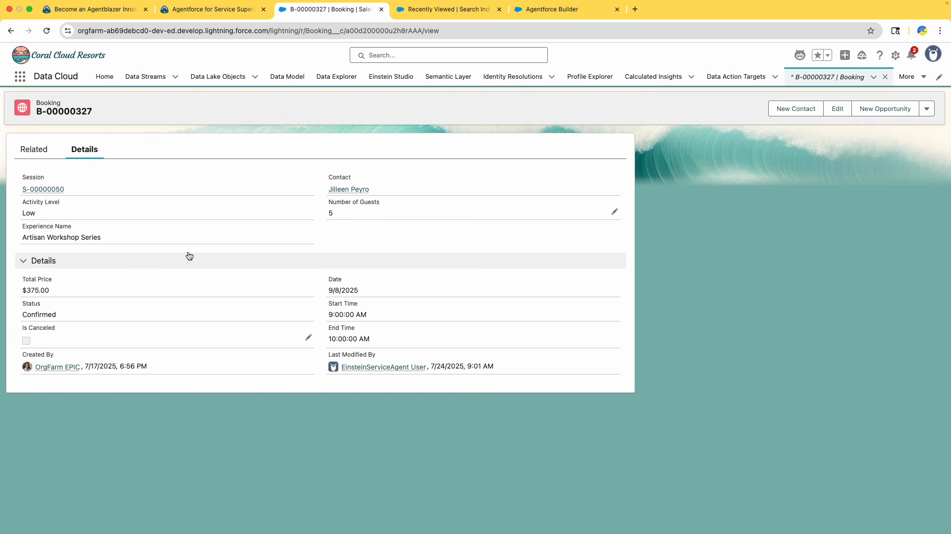
pyautogui.moveTo(22, 313); pyautogui.dragTo(64, 317)
pyautogui.tripleClick(329, 210)
# Step: Send the copied booking record number to the agent in Agentforce Builder and review the resulting reasoning and response
pyautogui.click(203, 9)
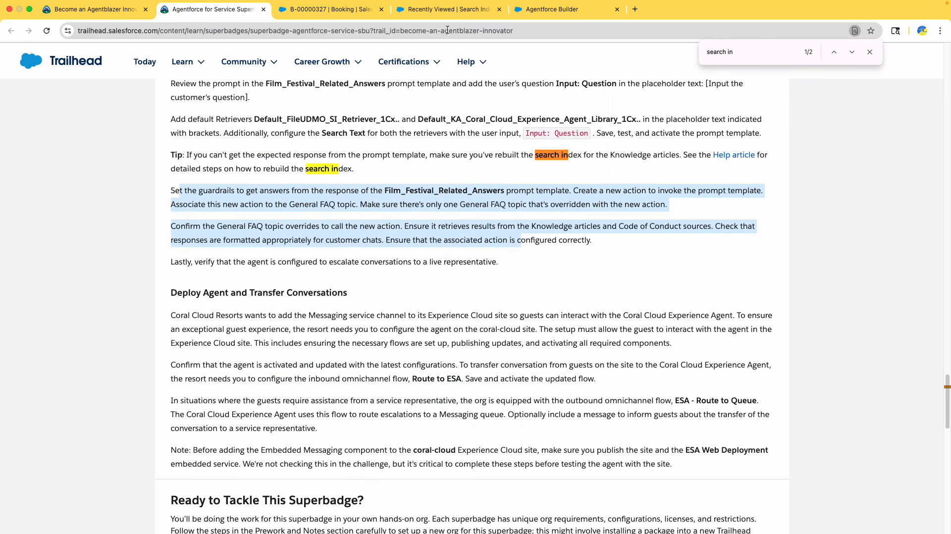
pyautogui.click(372, 21)
pyautogui.click(411, 20)
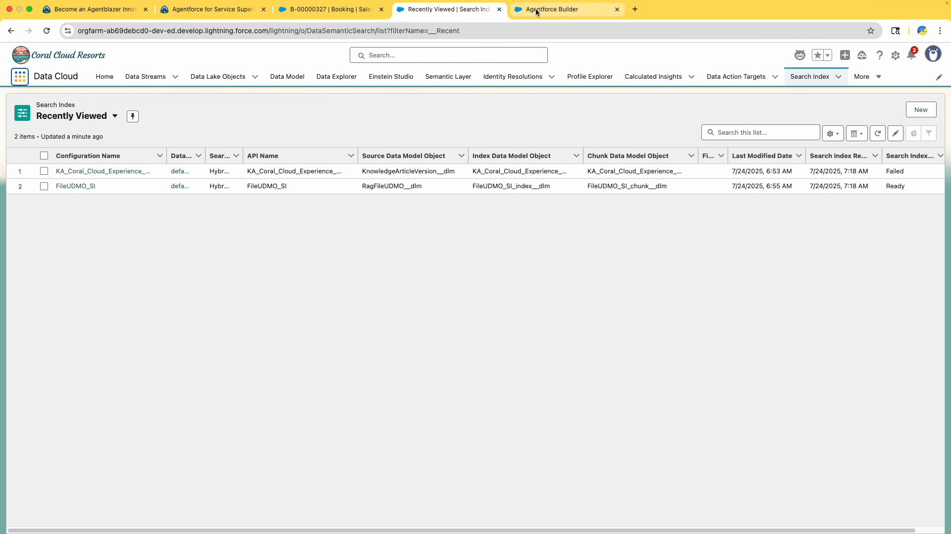
pyautogui.click(539, 10)
pyautogui.press('super+v')
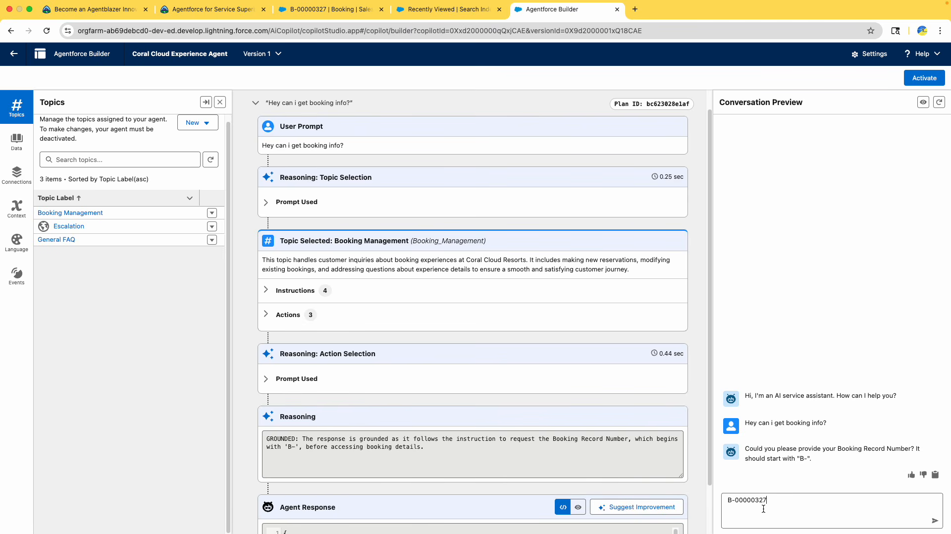
pyautogui.press('Return')
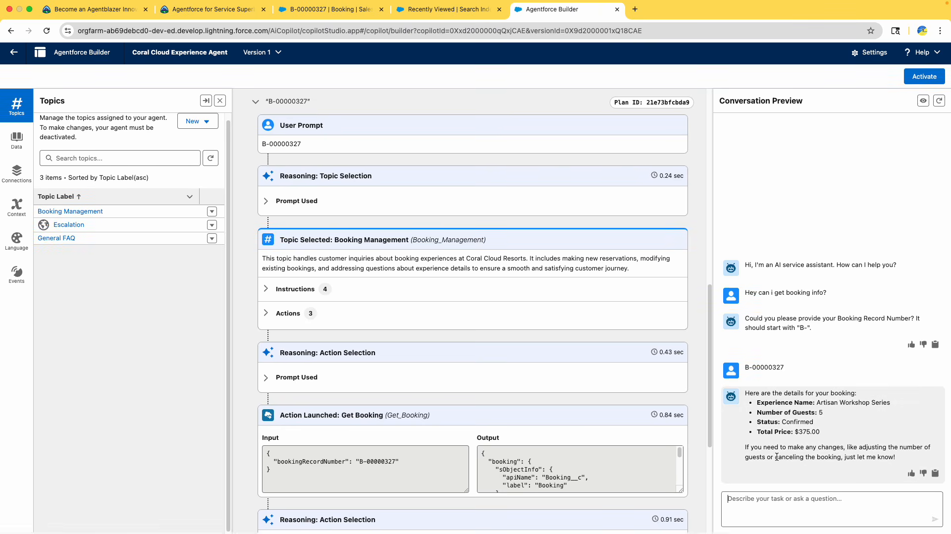
pyautogui.scroll(-5, 471, 436)
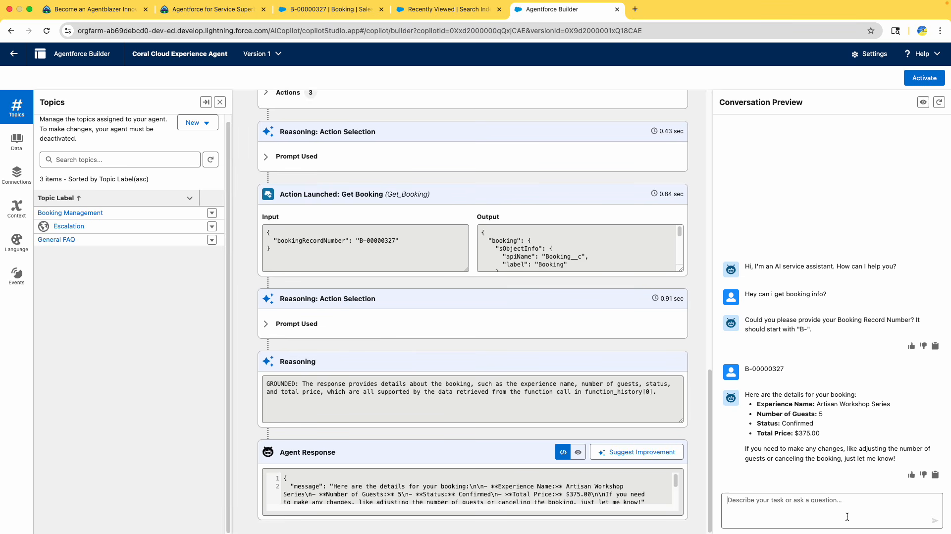
# Step: Test escalation by sending "I need to escalate" to the agent, and check its reply
pyautogui.write('I need to escalate')
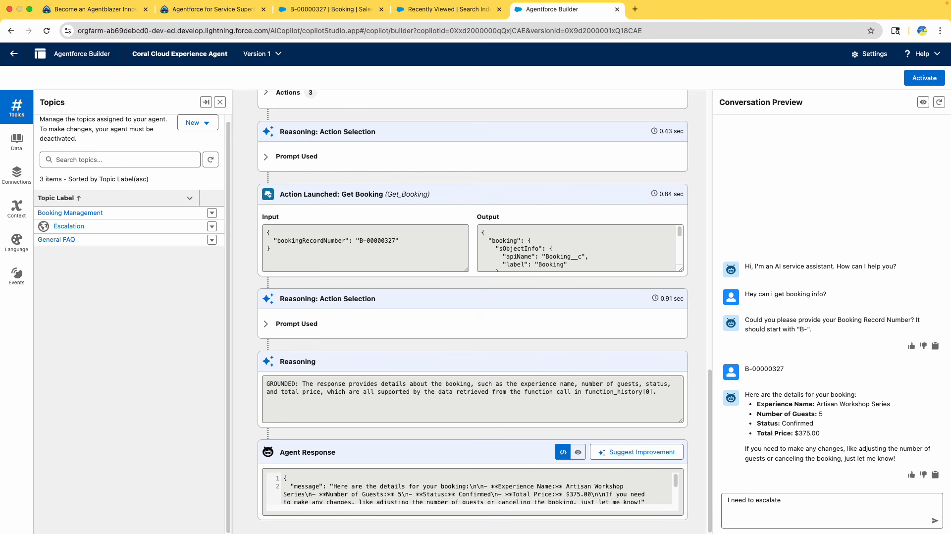
pyautogui.press('Return')
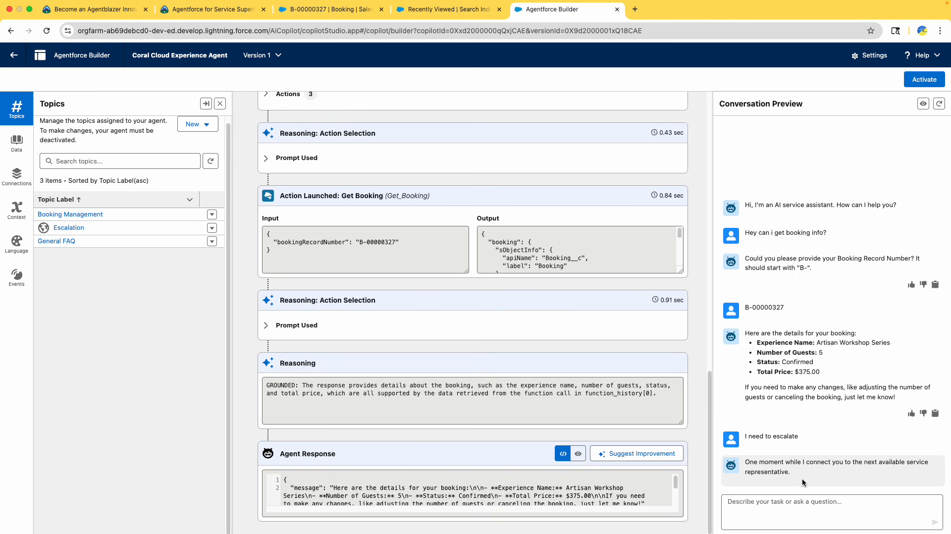
pyautogui.moveTo(807, 489); pyautogui.dragTo(728, 463)
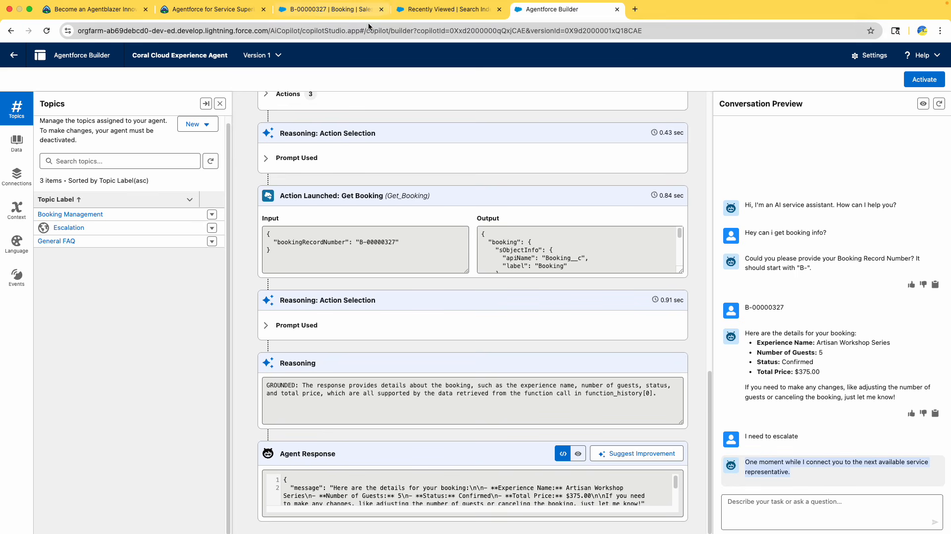
# Step: Reread the Trailhead requirement for the Escalation topic, and place the Agentforce Builder browser tab beside the Trailhead one
pyautogui.click(396, 11)
pyautogui.click(213, 9)
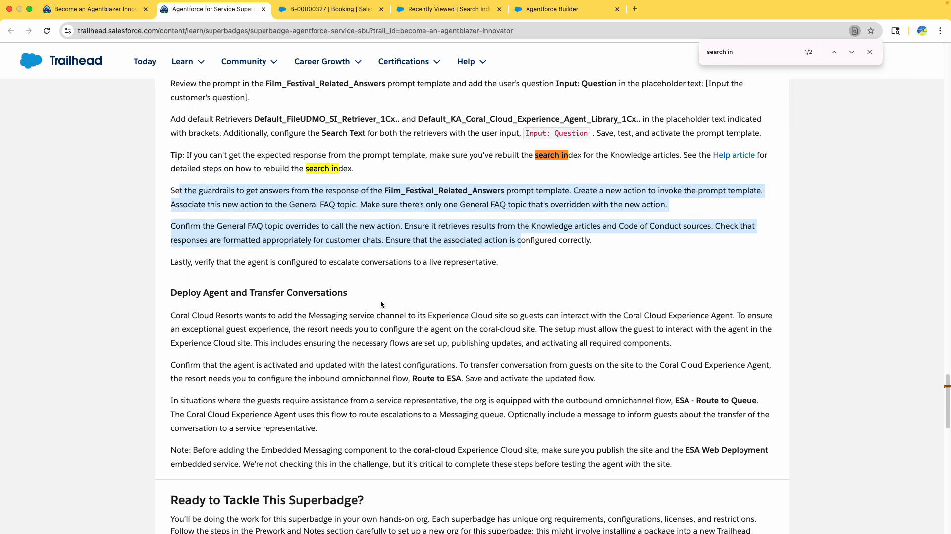
pyautogui.scroll(7, 377, 298)
pyautogui.scroll(-4, 378, 297)
pyautogui.moveTo(280, 310); pyautogui.dragTo(564, 312)
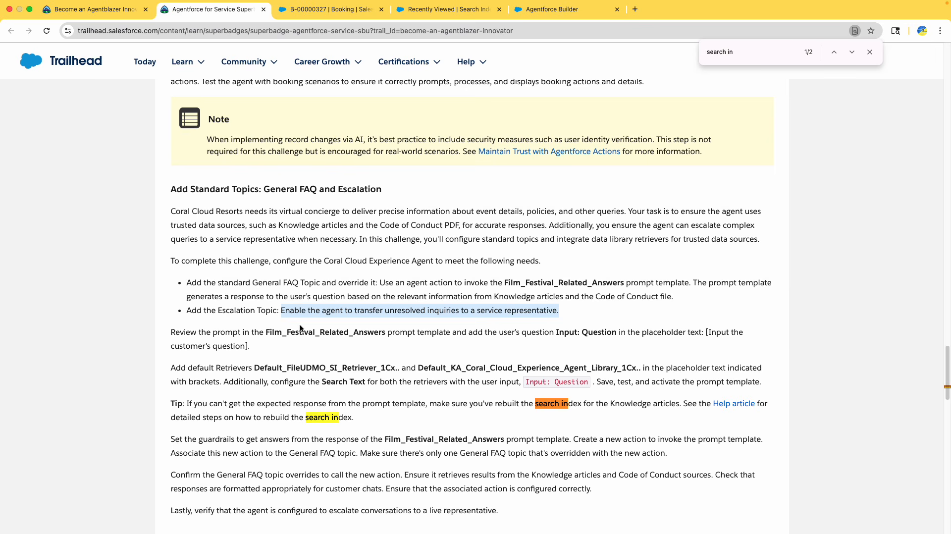
pyautogui.click(327, 9)
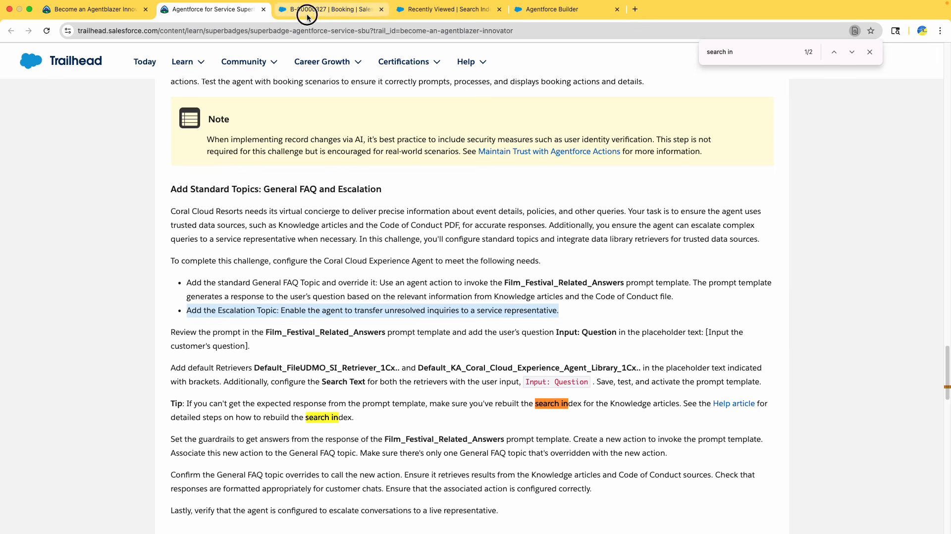
pyautogui.moveTo(545, 8); pyautogui.dragTo(317, 10)
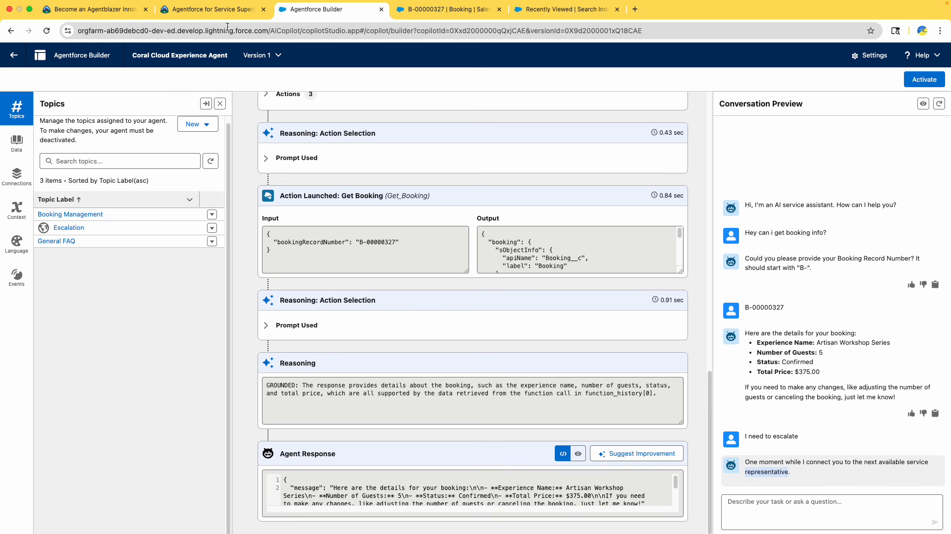
# Step: Switch to the Trailhead superbadge page and submit the Add Standard Topics challenge for checking
pyautogui.click(208, 10)
pyautogui.scroll(-15, 512, 441)
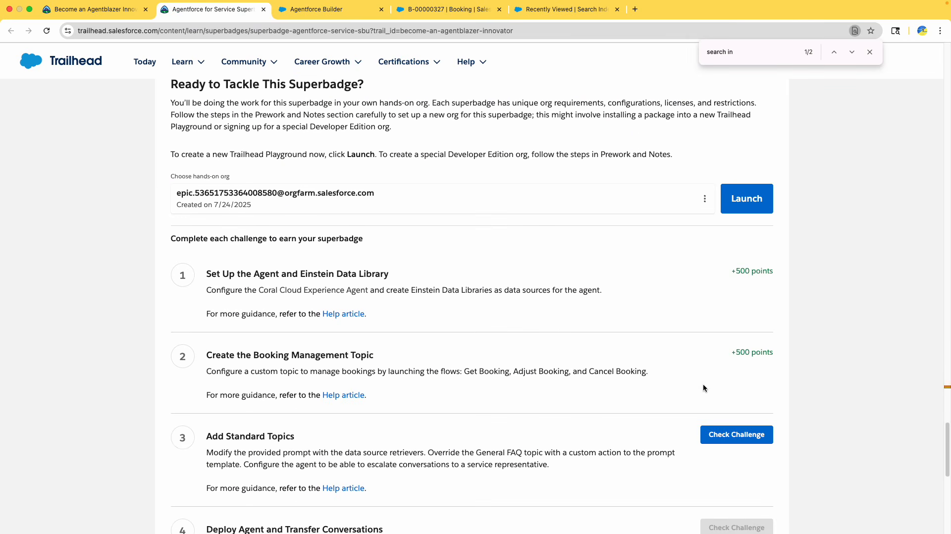
pyautogui.click(726, 438)
pyautogui.scroll(-1, 379, 334)
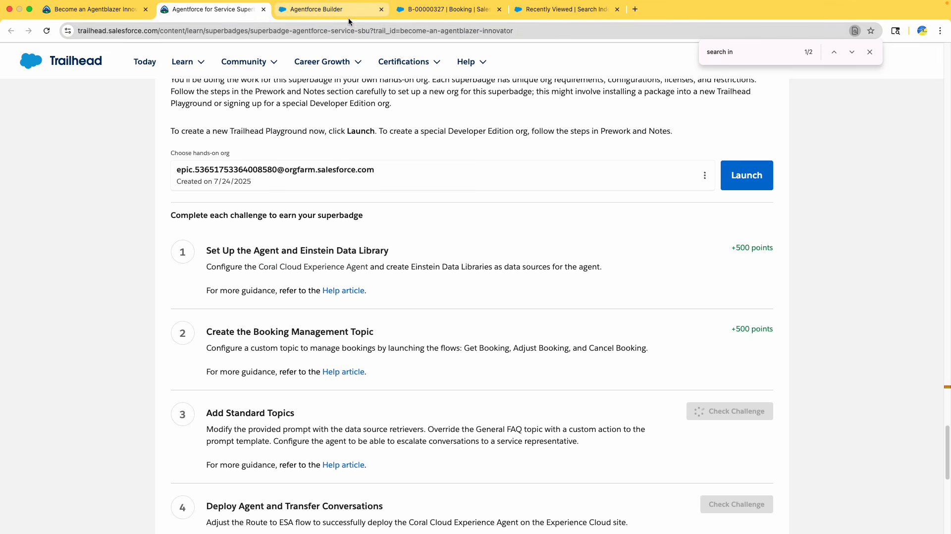
# Step: Open the Data Cloud Search Index list in place of the booking record and check the status of the KA_Coral_Cloud_Experience index
pyautogui.click(426, 10)
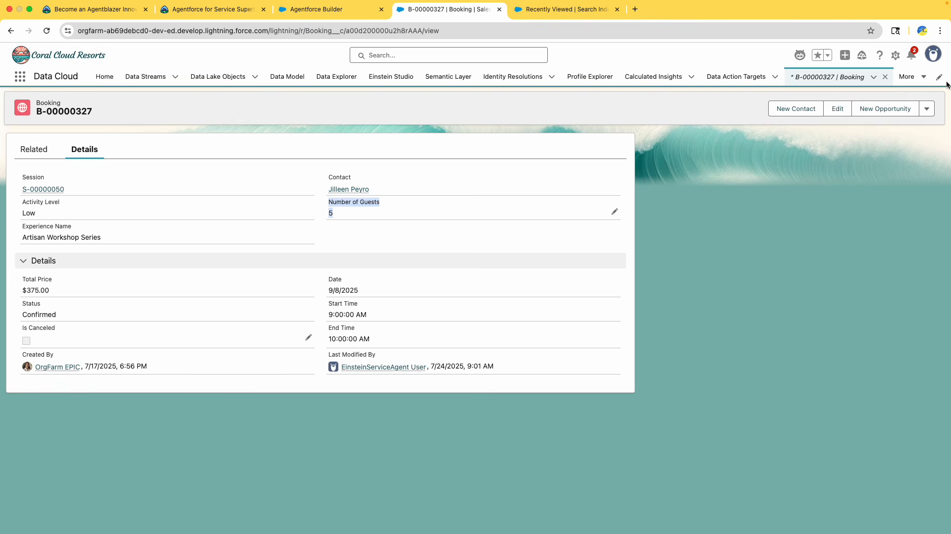
pyautogui.click(910, 77)
pyautogui.click(890, 181)
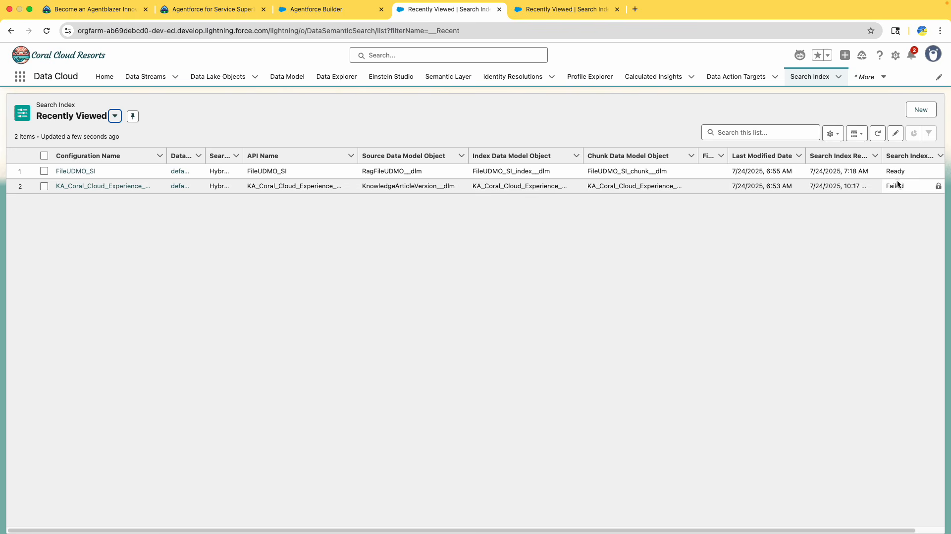
pyautogui.click(898, 186)
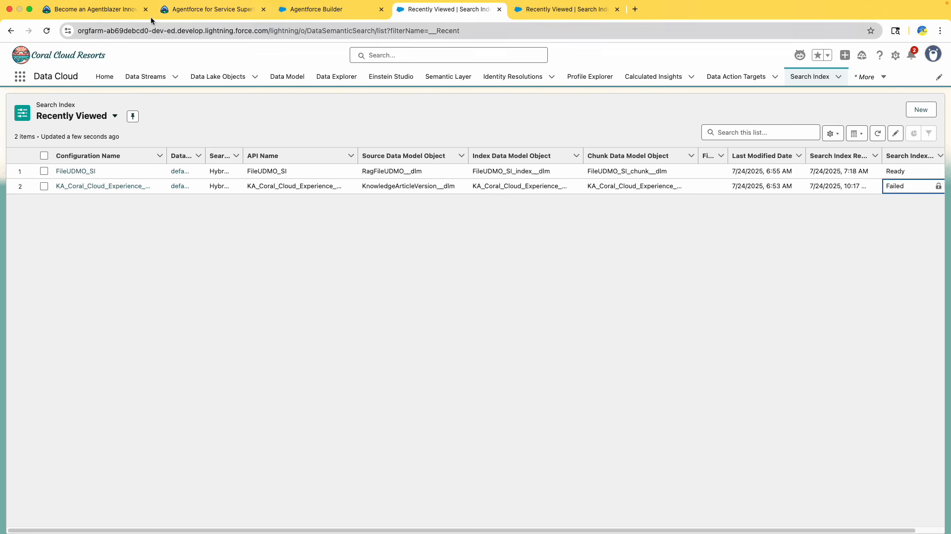
# Step: Close the Agentblazer Innovator trail's browser tab and check the Add Standard Topics challenge result on the superbadge page
pyautogui.click(102, 15)
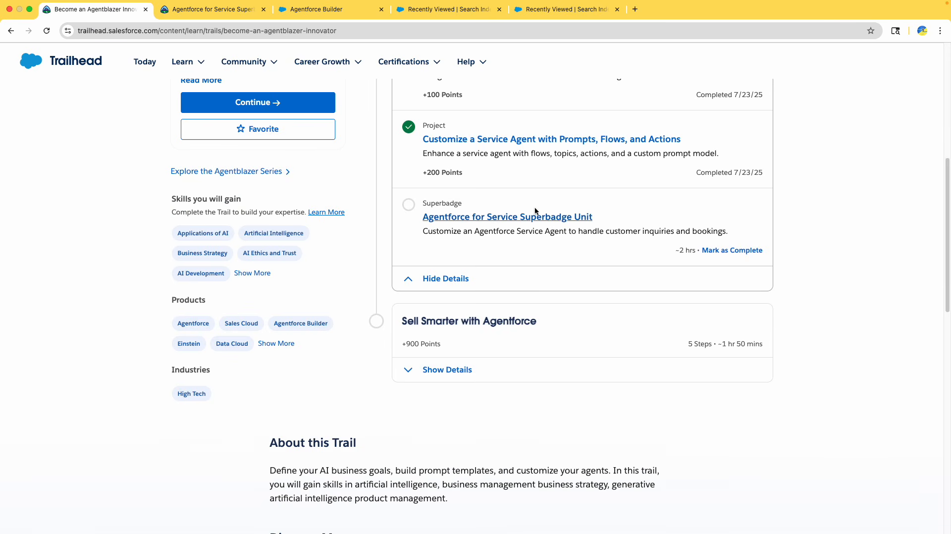
pyautogui.scroll(3, 534, 207)
pyautogui.click(218, 10)
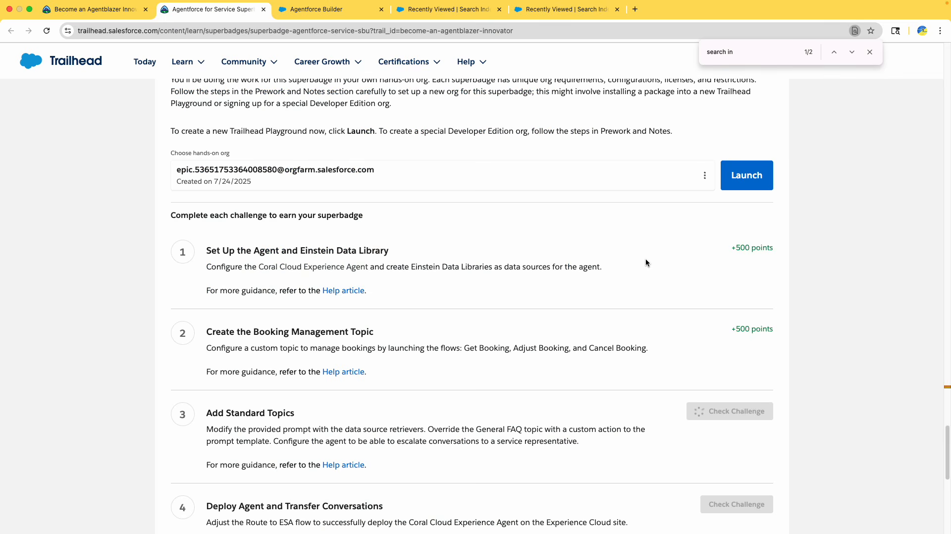
pyautogui.scroll(-2, 646, 262)
pyautogui.click(146, 9)
pyautogui.moveTo(187, 61)
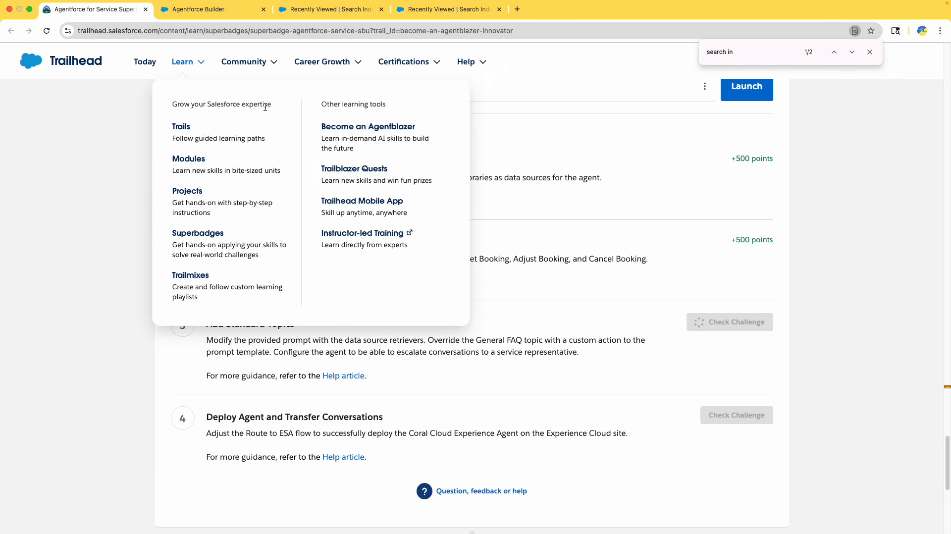
pyautogui.moveTo(737, 326); pyautogui.dragTo(786, 325)
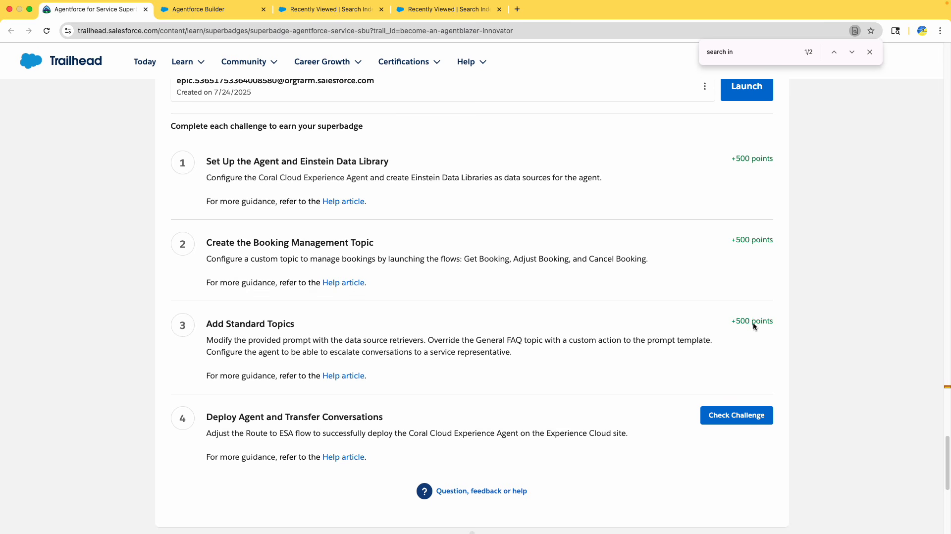
# Step: Look over the remaining superbadge challenges, and review the Agentforce for Service Superbadge Unit's title and overall progress
pyautogui.click(430, 2)
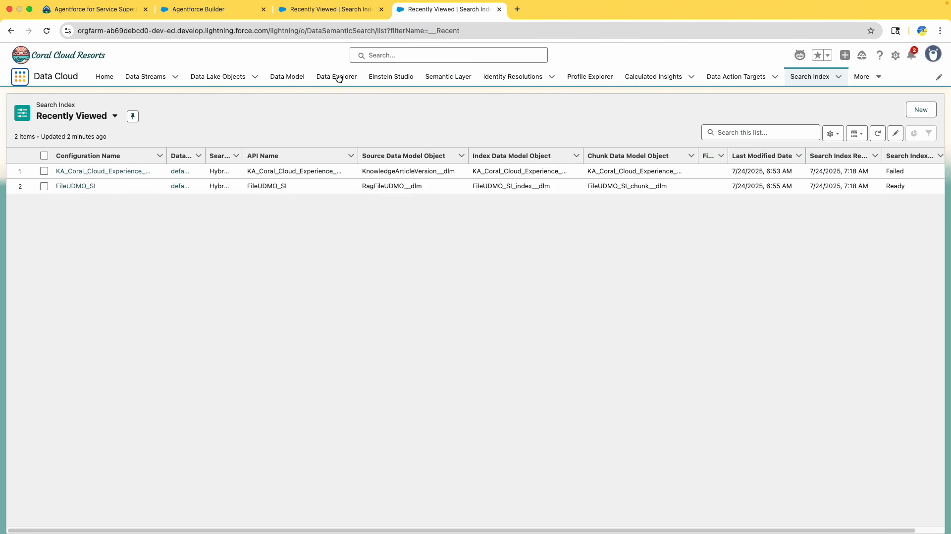
pyautogui.click(68, 15)
pyautogui.scroll(-2, 637, 303)
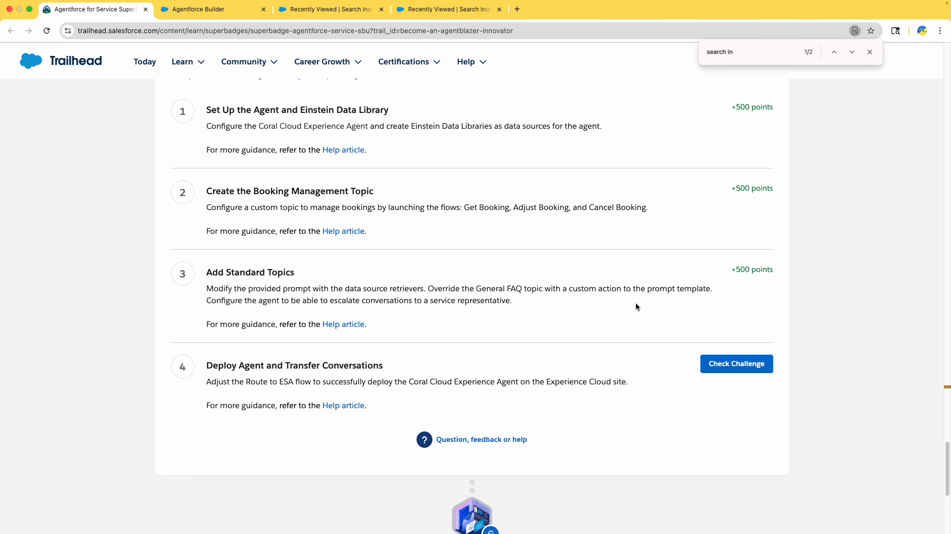
pyautogui.scroll(20, 636, 304)
pyautogui.scroll(10, 235, 178)
pyautogui.moveTo(306, 228); pyautogui.dragTo(429, 232)
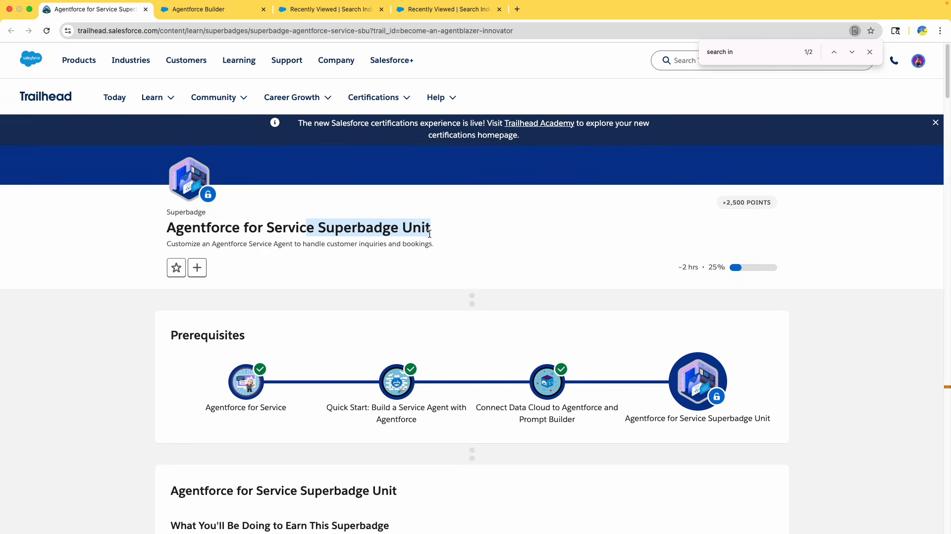